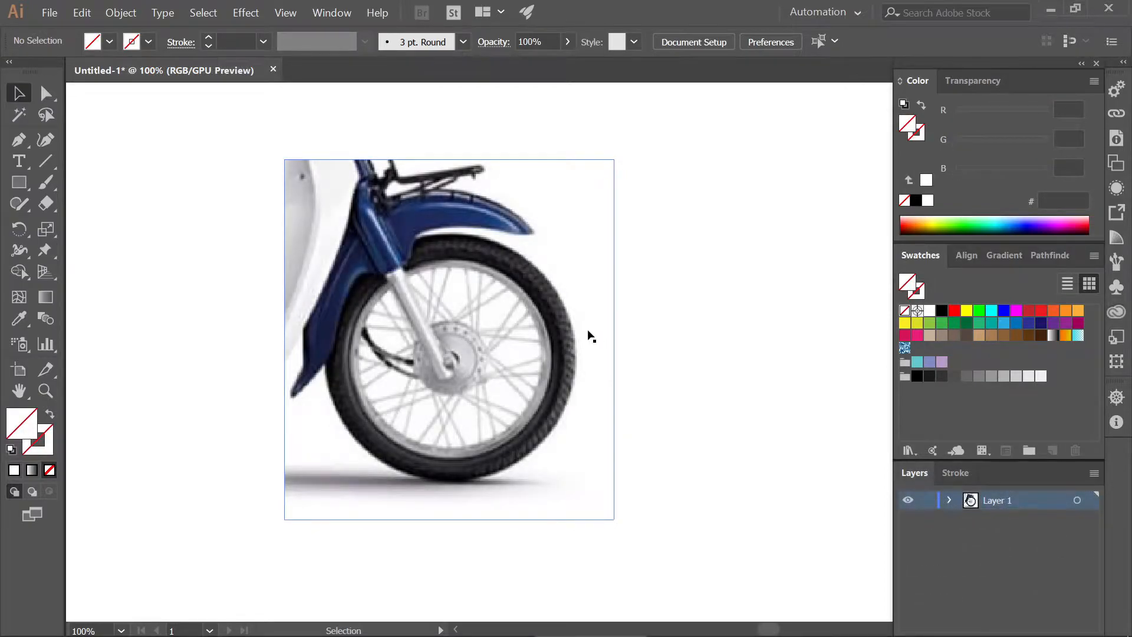
Step: Rename the layer holding the wheel photo as Template
double_click(999, 501)
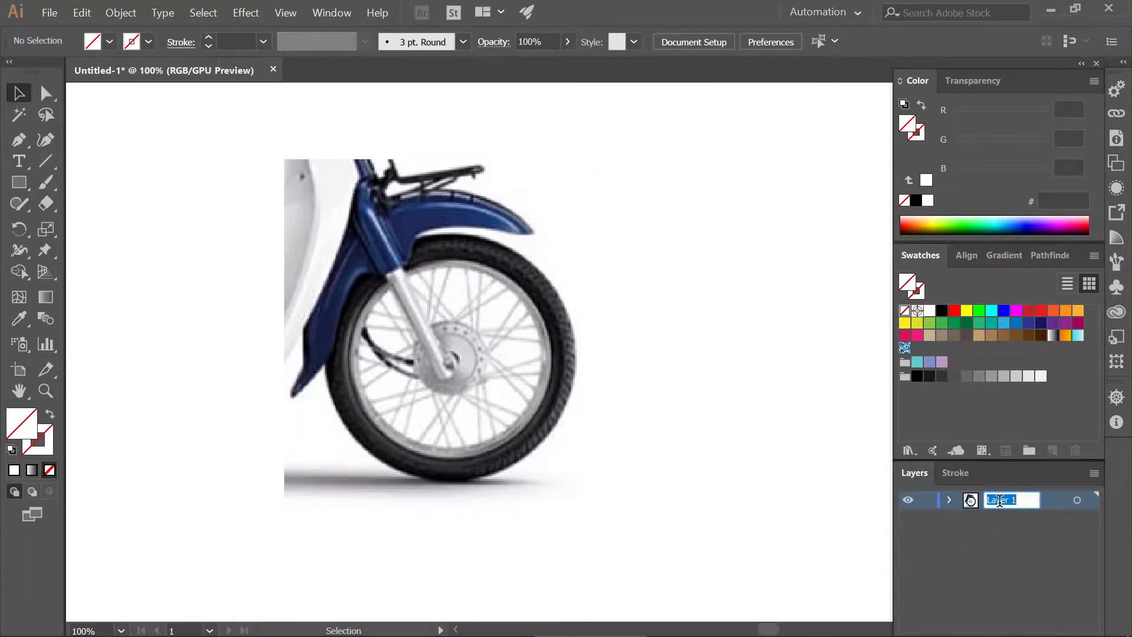
text(Template)
key(Return)
Step: Reduce the wheel photo's opacity to 56% and lock the Template layer
drag(802, 427, 564, 129)
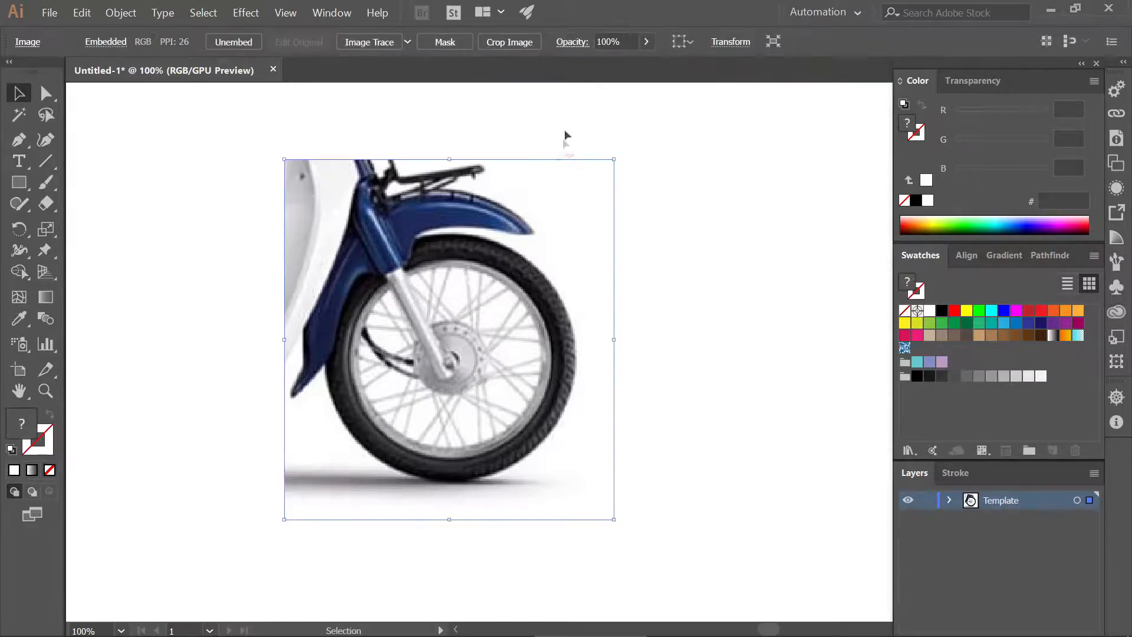
click(646, 42)
drag(651, 63, 617, 65)
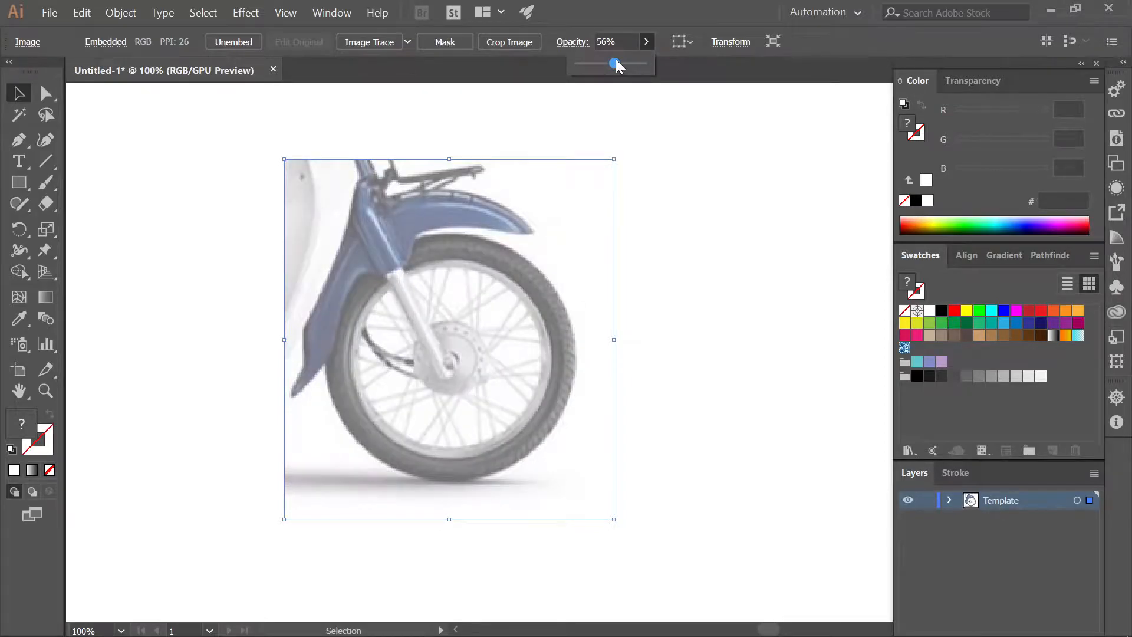
click(658, 184)
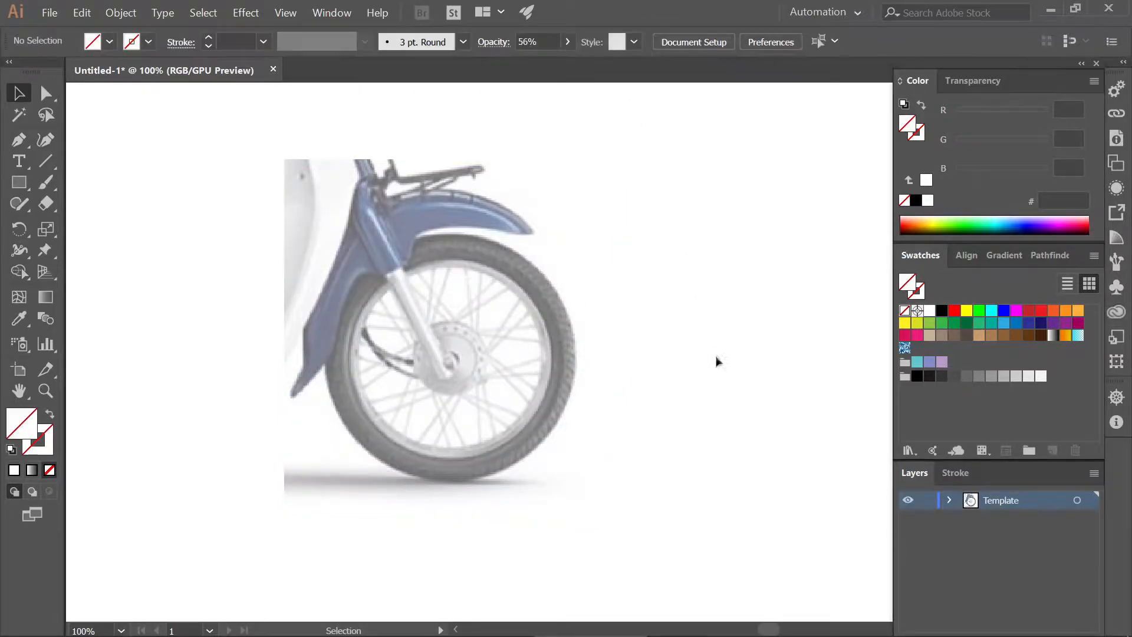
click(927, 500)
Step: Add a new layer named Stroke above the Template layer
key(p)
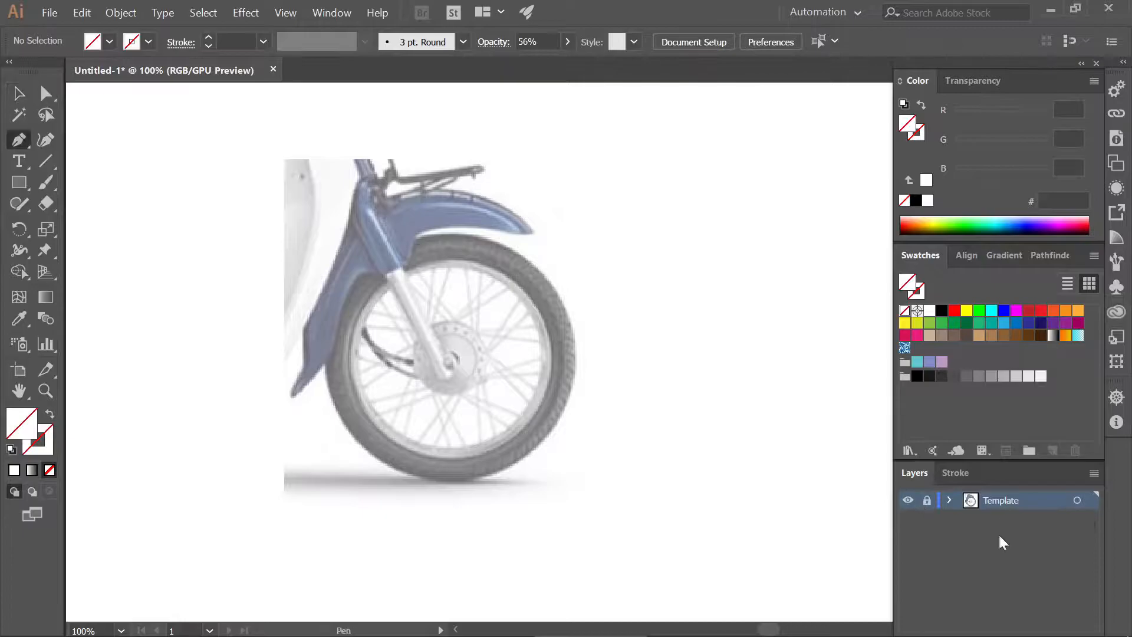
drag(1000, 458, 999, 383)
click(1052, 560)
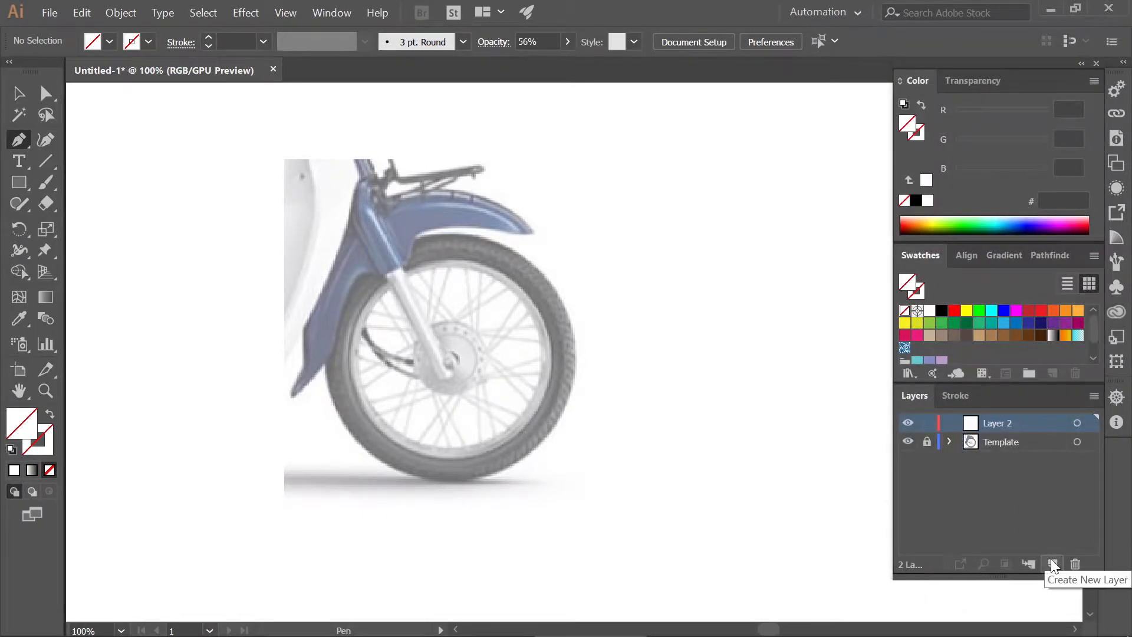
double_click(1017, 426)
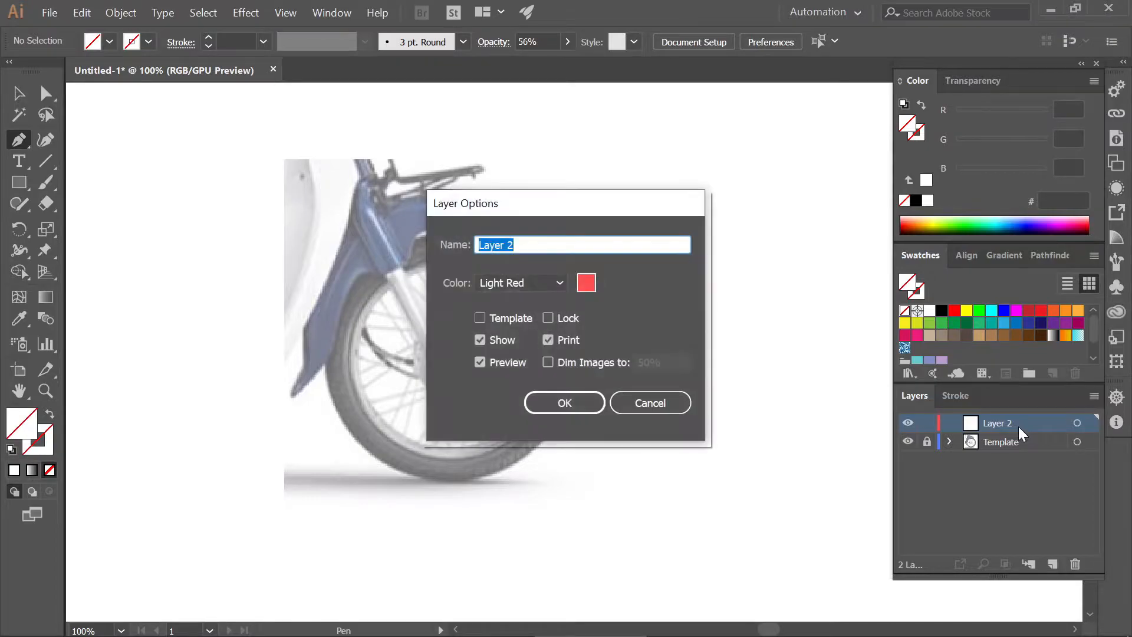
text(Stroke)
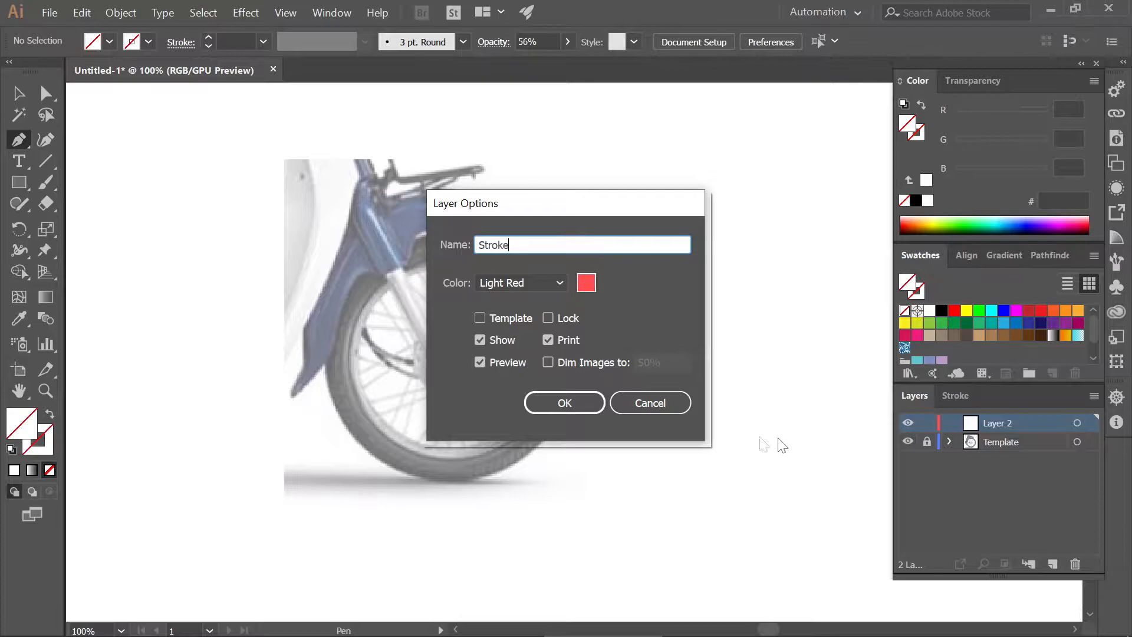
click(589, 404)
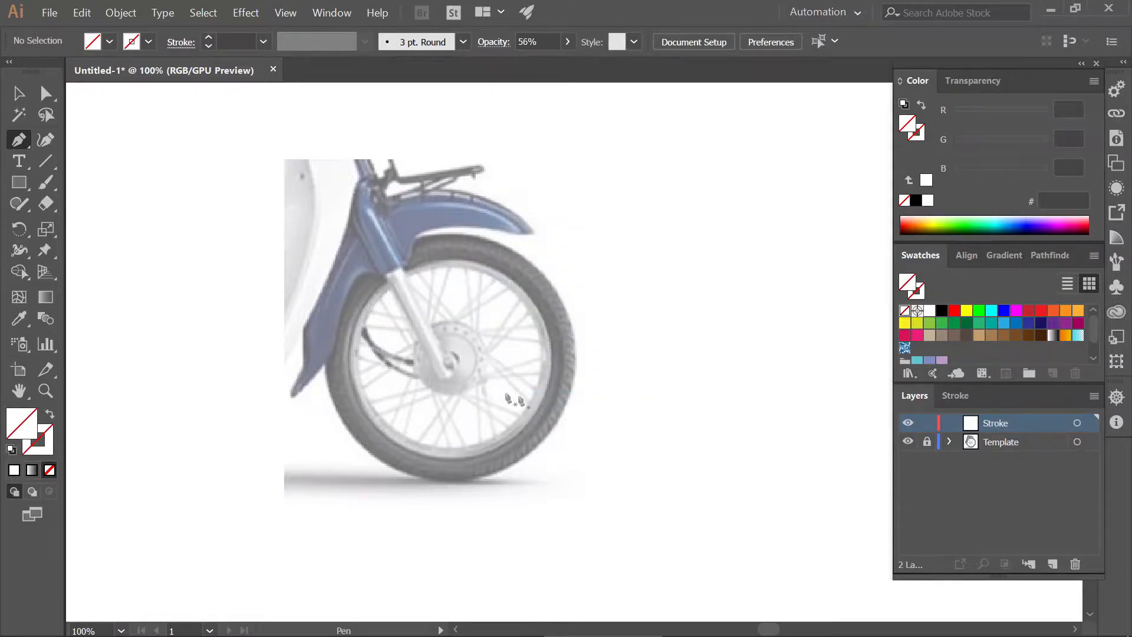
Step: Draw a small circle over the wheel's axle with the Ellipse tool, with no fill and a black outline
click(30, 182)
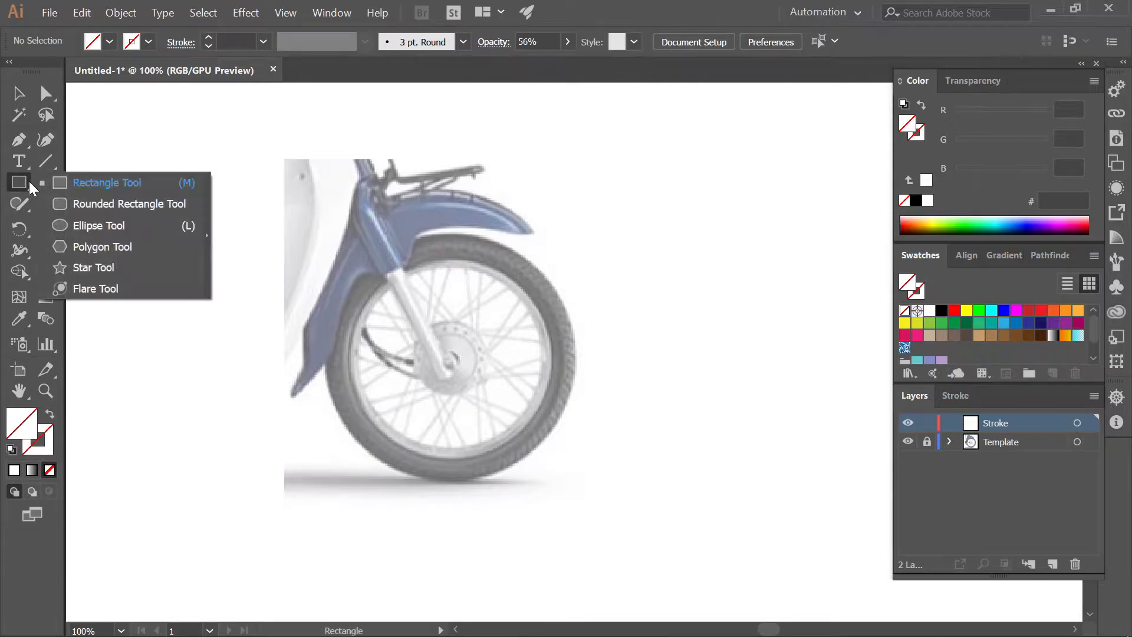
click(76, 226)
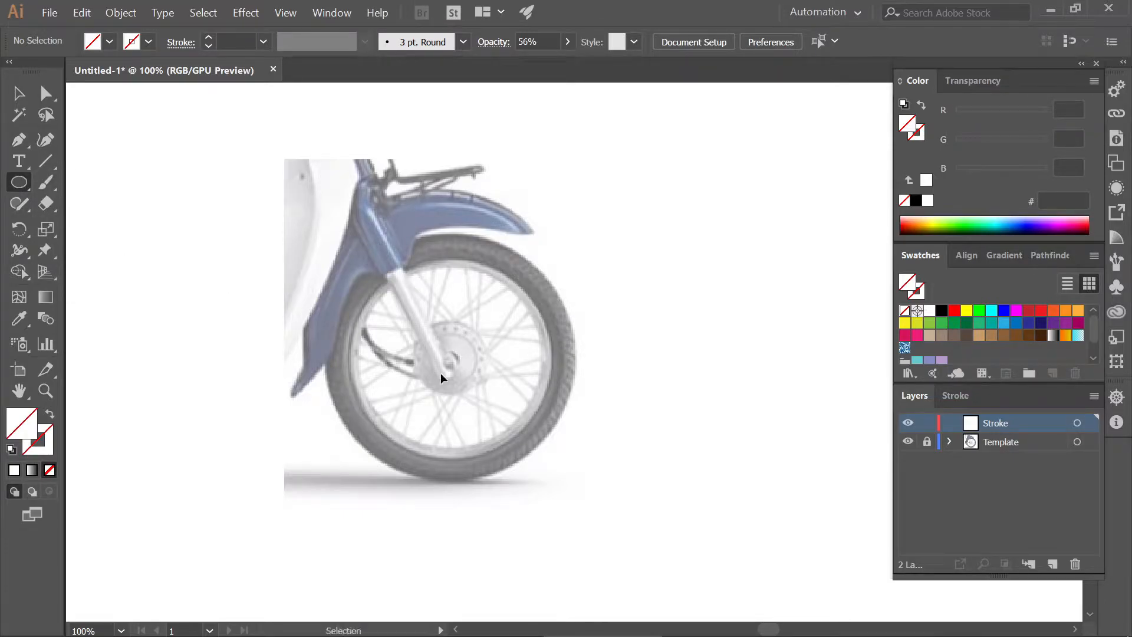
scroll(441, 373, up, 3)
mouse_move(456, 336)
mouse_down()
mouse_move(437, 315)
mouse_move(494, 368)
mouse_up()
key(v)
scroll(473, 336, down, 2)
click(917, 134)
click(915, 199)
click(773, 278)
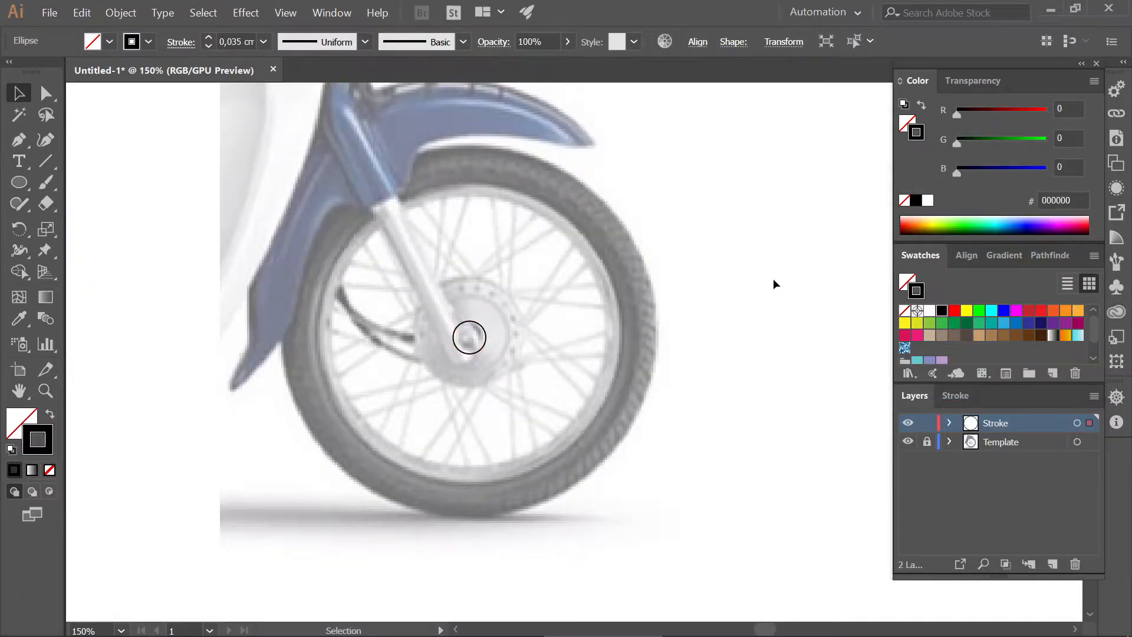
Step: Paste two copies of the axle circle in place and enlarge them concentrically to trace the hub's inner and outer rings
click(483, 351)
key(ctrl+c)
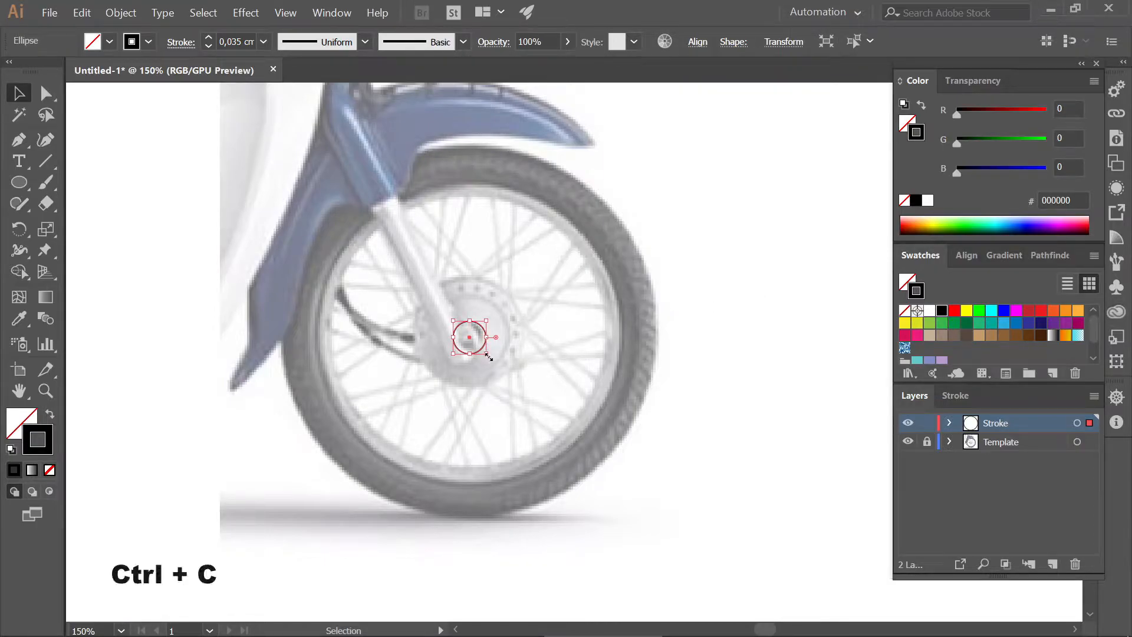
key(ctrl+shift+v)
drag(486, 353, 510, 377)
key(ctrl+shift+v)
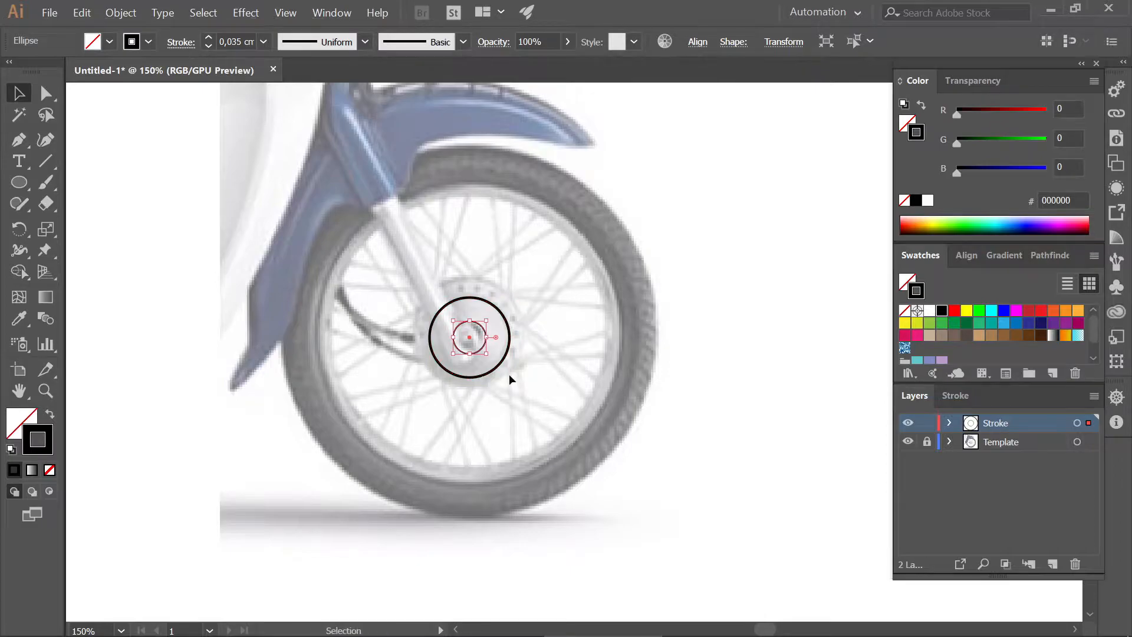
drag(486, 354, 533, 395)
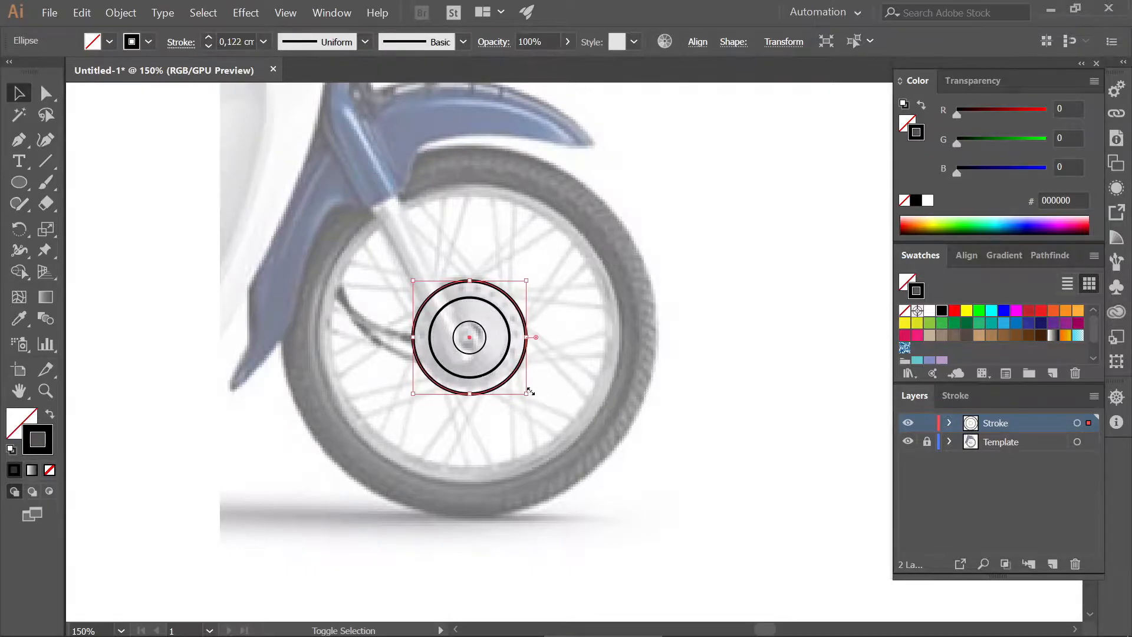
Step: Add three larger concentric circles tracing the inner edge of the rim, its outer edge and the outside of the tyre
click(719, 348)
click(519, 374)
mouse_move(526, 392)
mouse_down()
mouse_move(527, 459)
mouse_move(607, 465)
mouse_move(617, 478)
mouse_move(612, 470)
mouse_up()
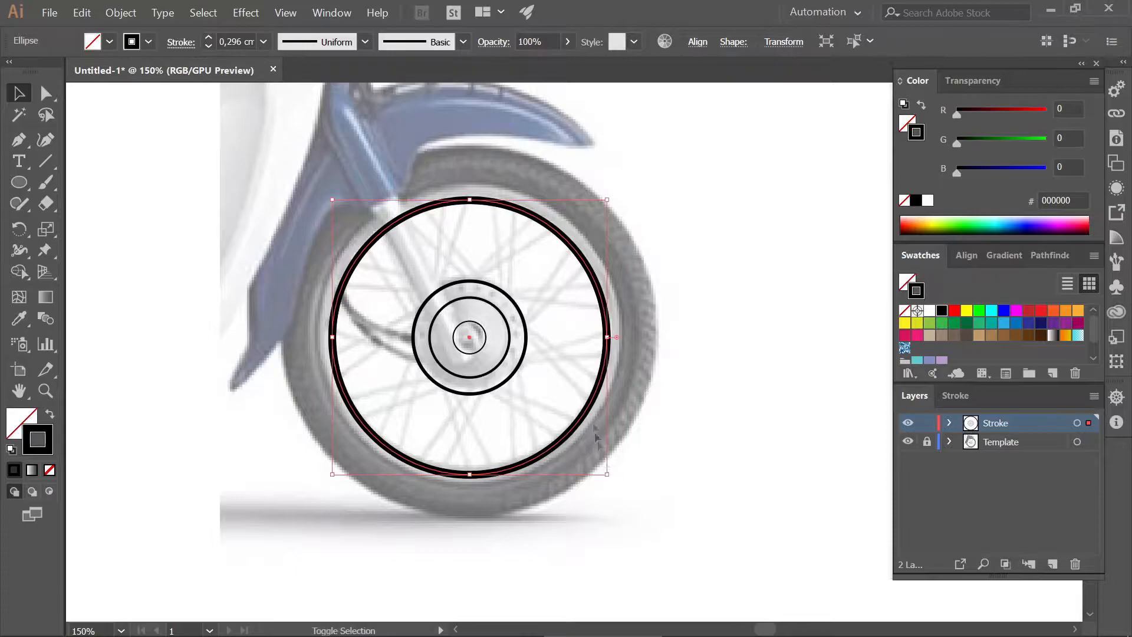
mouse_move(609, 478)
mouse_down()
mouse_move(660, 523)
mouse_move(626, 498)
mouse_up()
click(707, 466)
Step: Set the stroke weight of all the circles to 0,05 cm
key(ctrl+a)
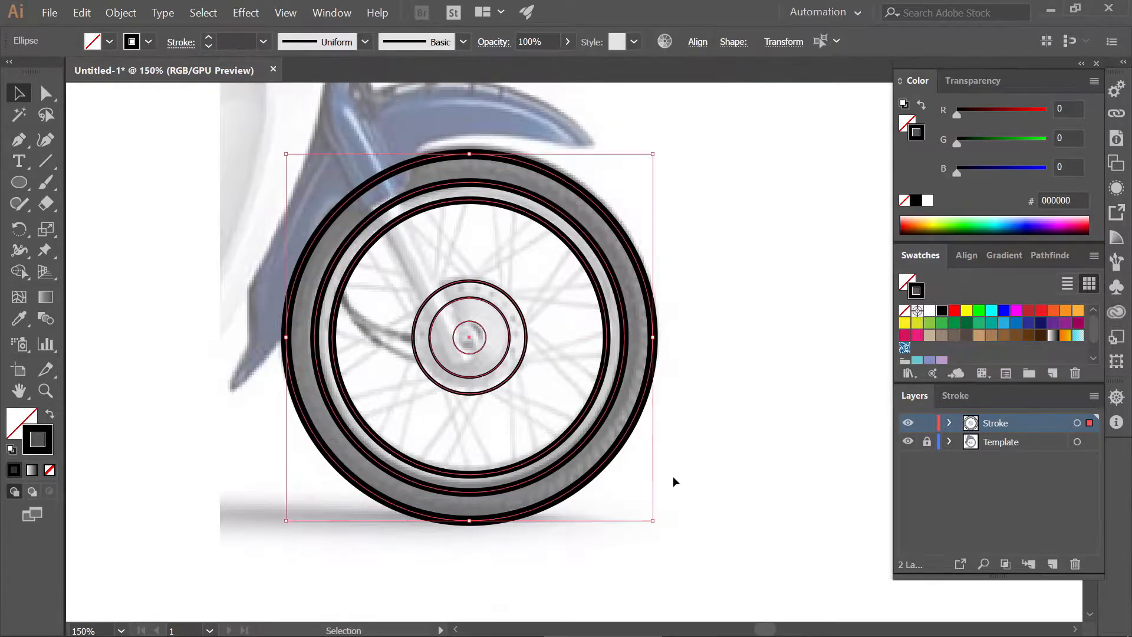
click(955, 395)
click(1019, 422)
click(1048, 70)
click(772, 280)
Step: Adjust the options of the Scale transform for all the circles and apply it
key(ctrl+a)
right_click(624, 344)
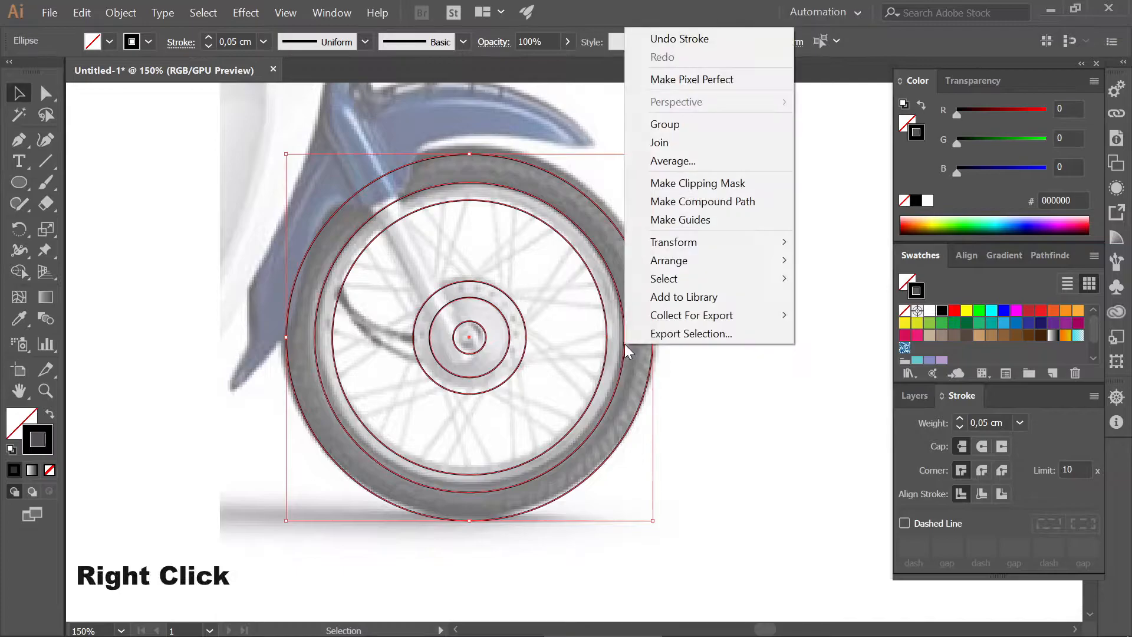
mouse_move(674, 241)
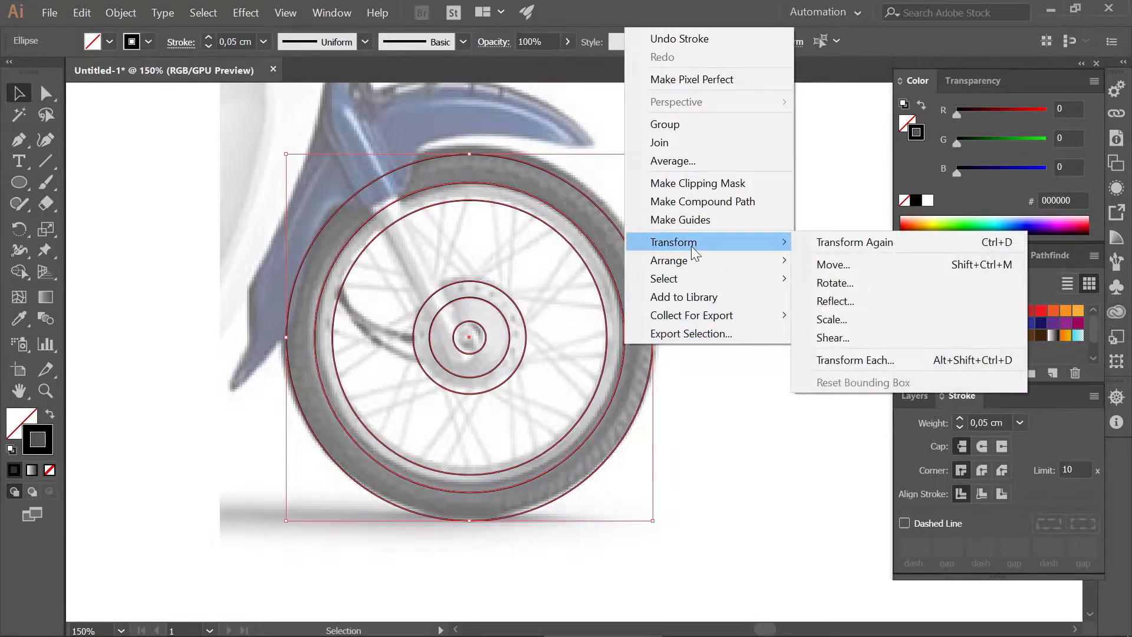
click(808, 318)
click(450, 366)
click(569, 466)
click(709, 423)
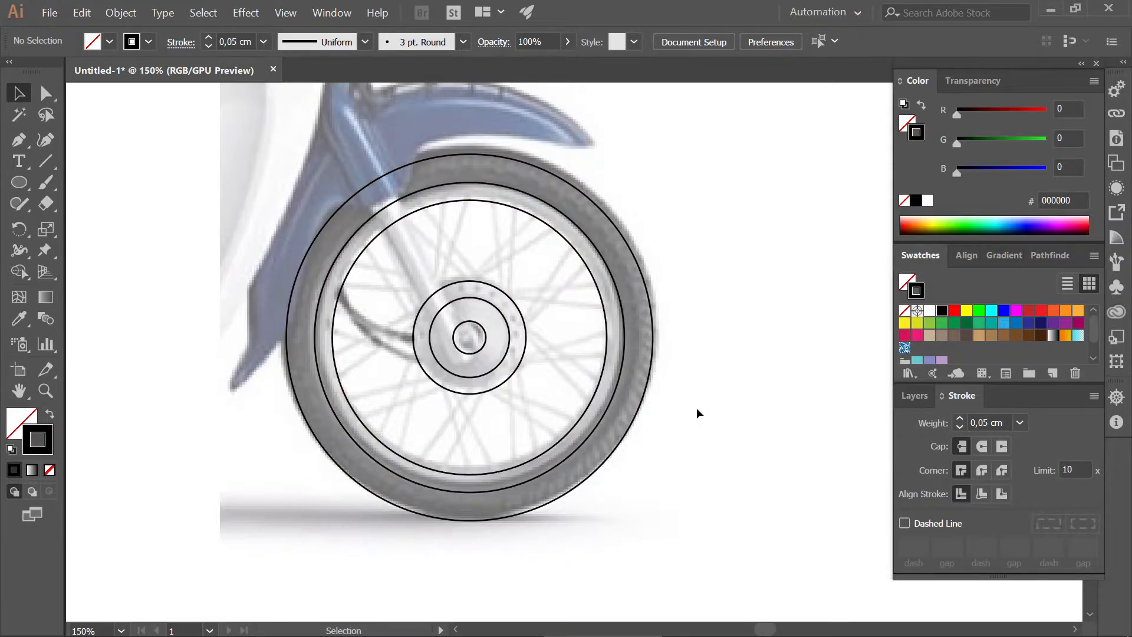
Step: Hide the Template layer and add a new empty layer directly below the Stroke layer
click(914, 395)
click(907, 441)
scroll(447, 358, up, 1)
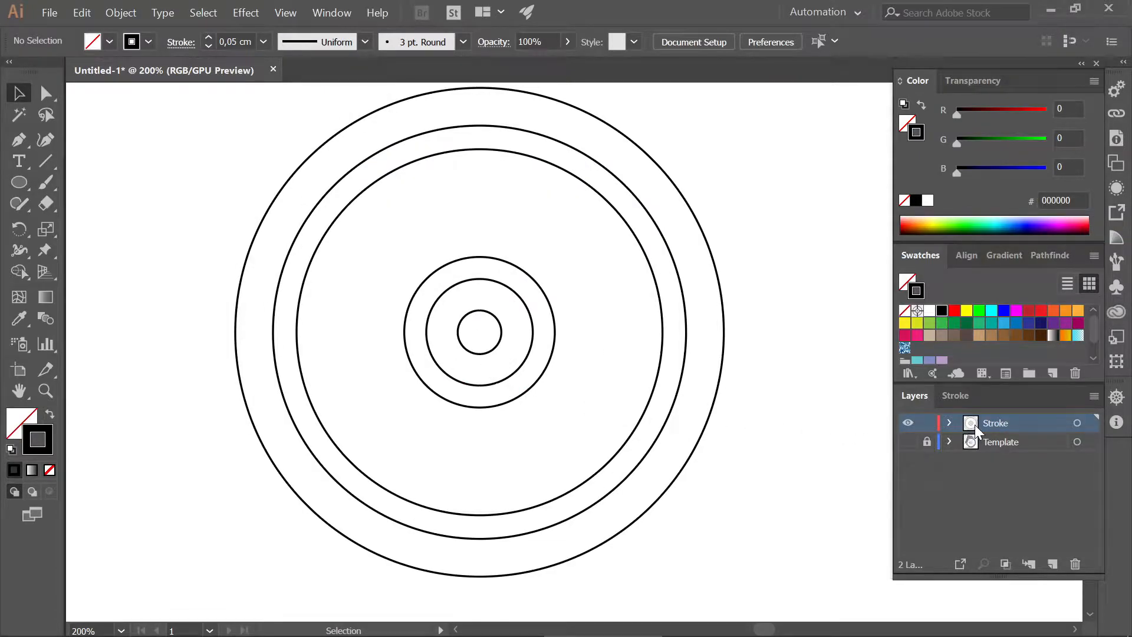
click(1052, 564)
drag(928, 422, 925, 445)
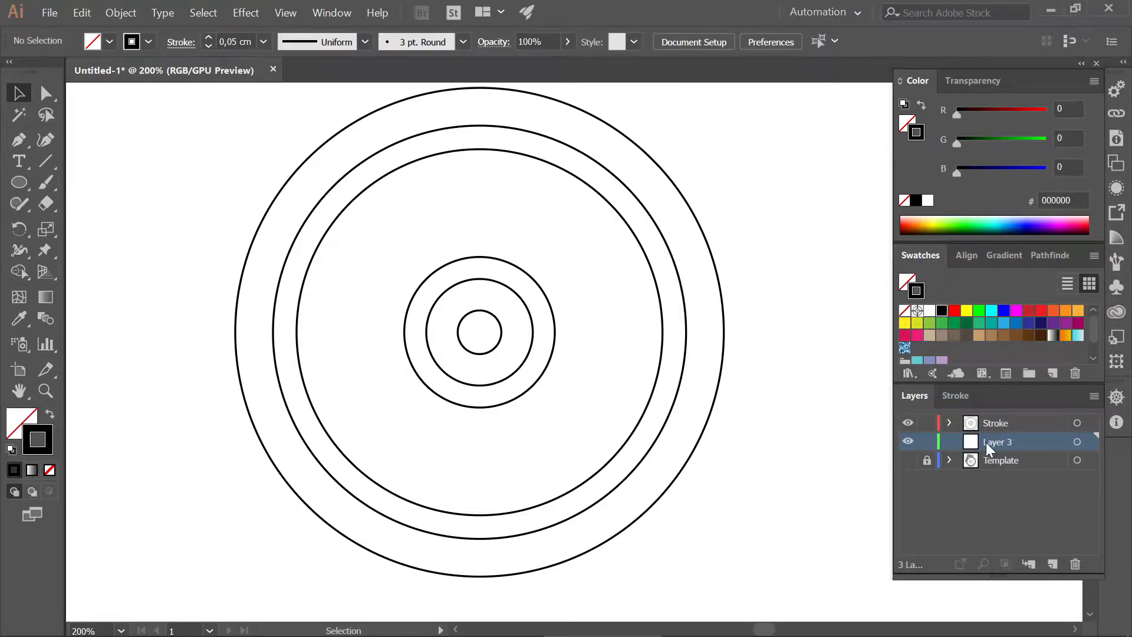
drag(995, 444, 995, 422)
click(949, 422)
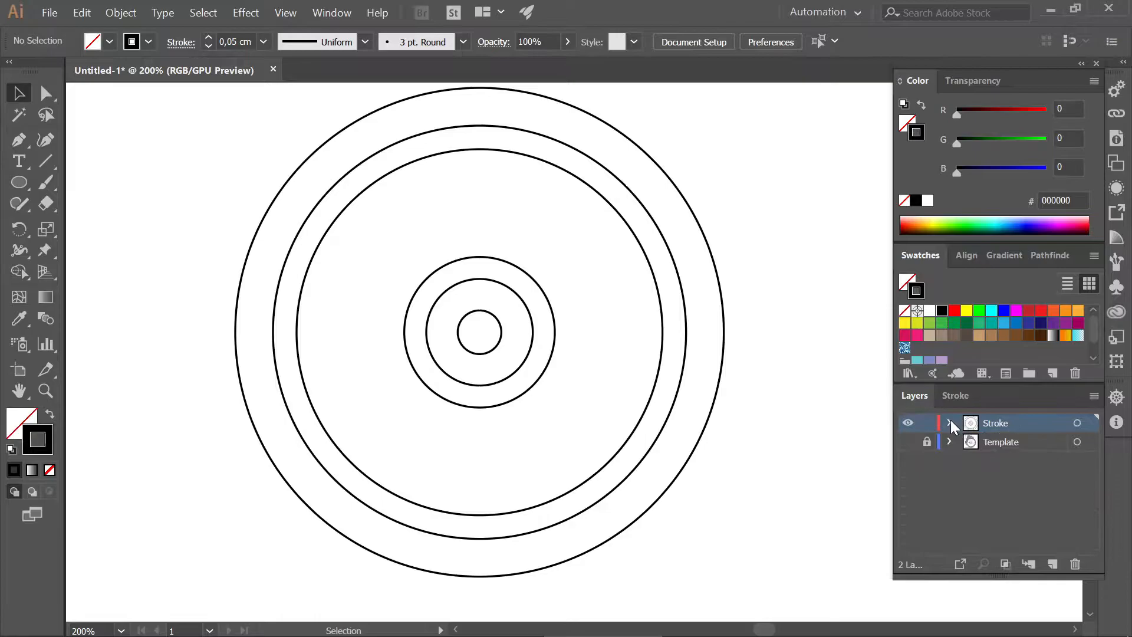
key(ctrl+z)
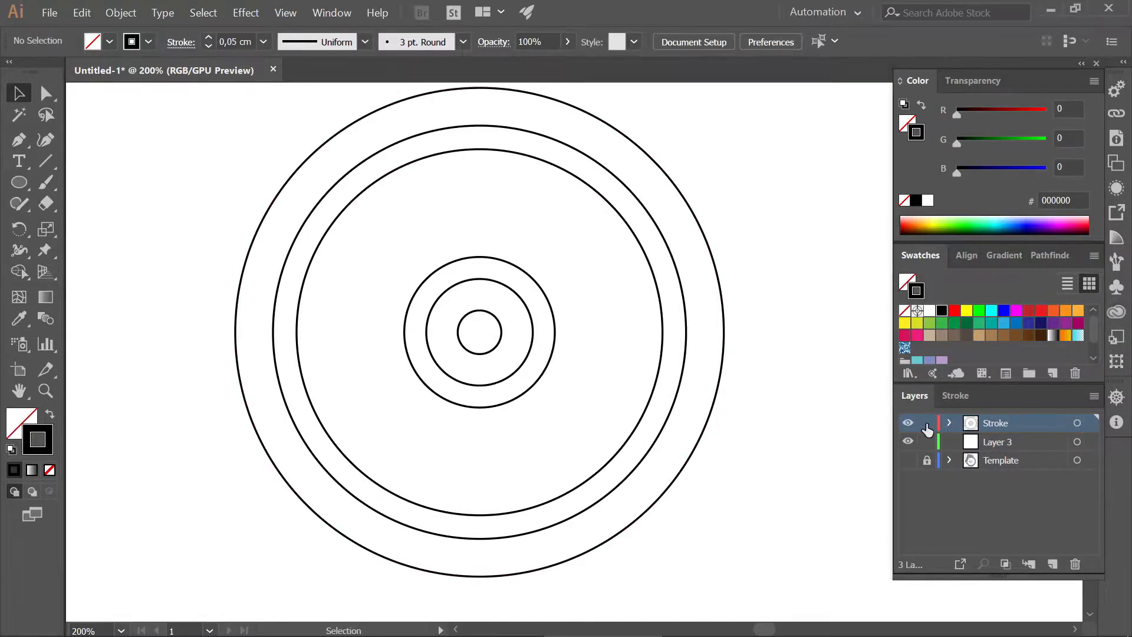
Step: Add a new layer above Stroke and draw a tiny circle at the top of the hub's outer ring
click(1052, 563)
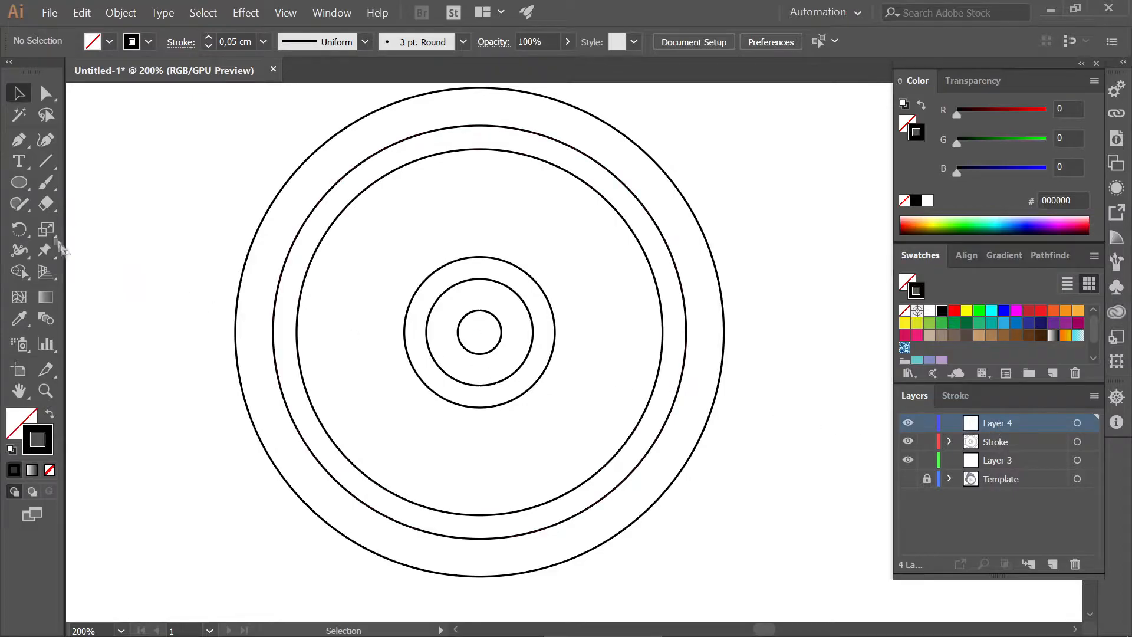
click(18, 182)
scroll(476, 289, up, 1)
drag(475, 249, 494, 266)
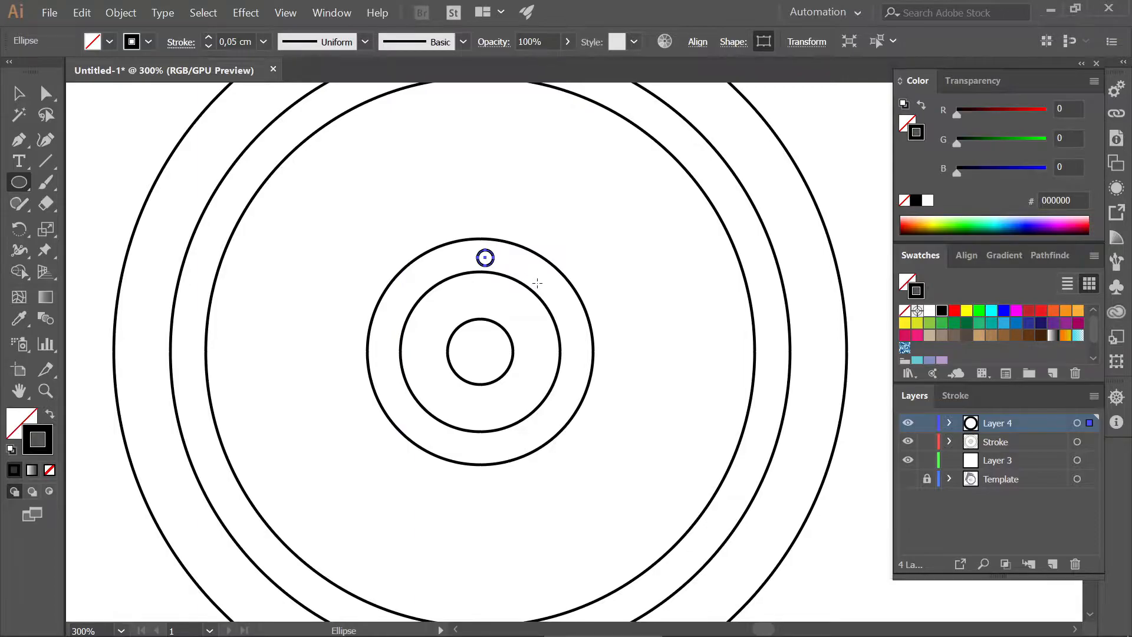
Step: Align the tiny circle and the innermost hub circle on their horizontal centres
key(v)
click(503, 333)
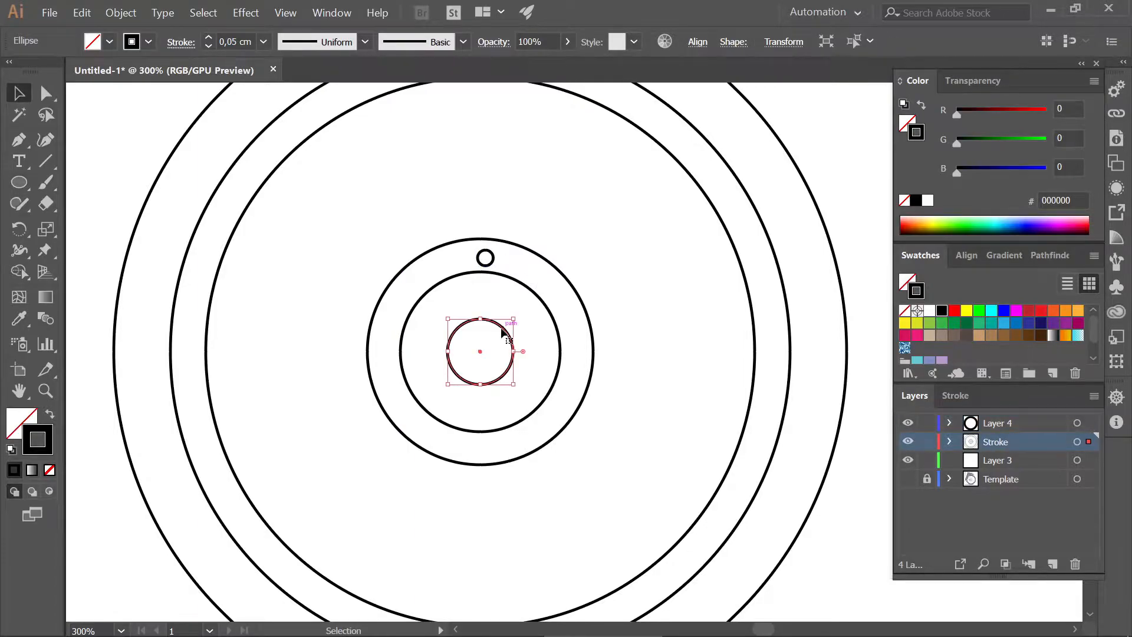
click(941, 300)
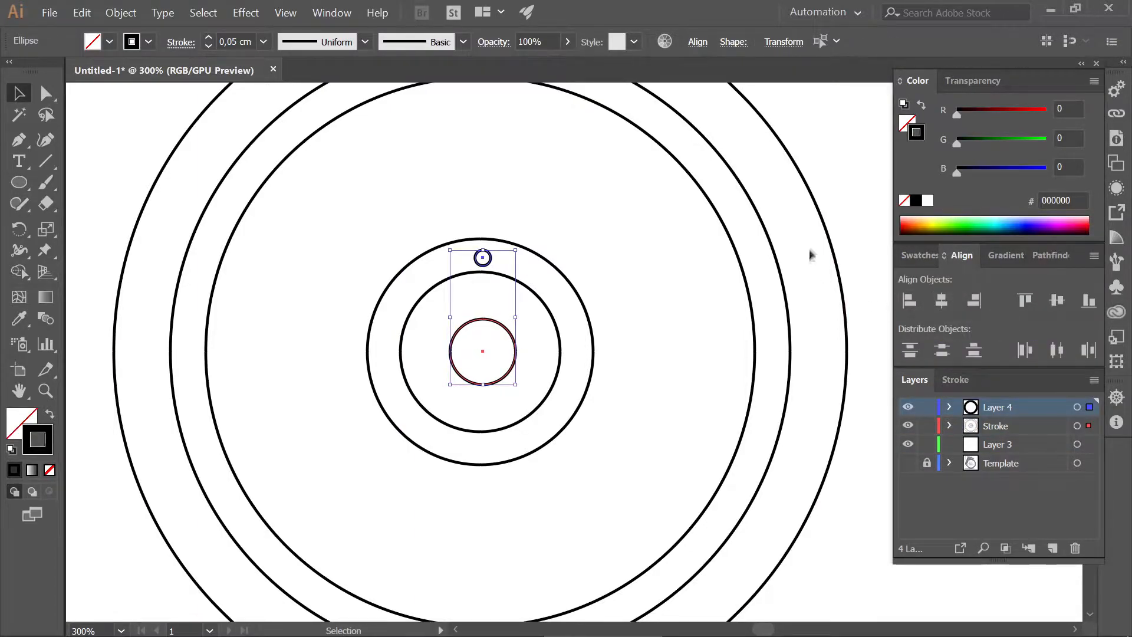
click(812, 234)
Step: Make a copy of the tiny circle rotated 20° about the hub's centre
scroll(483, 253, up, 3)
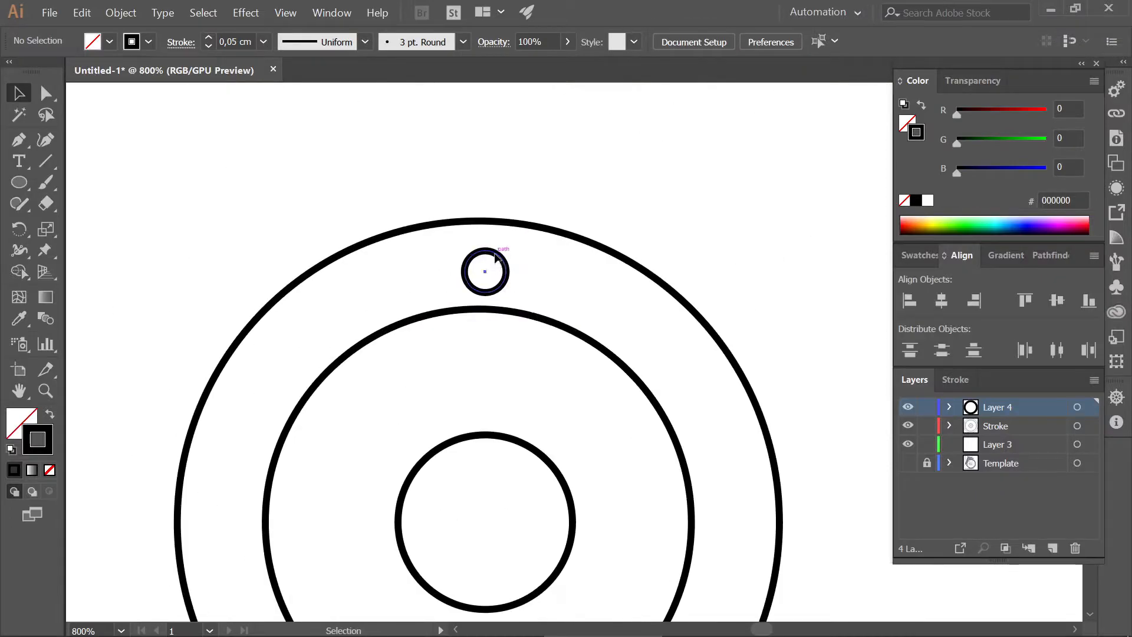
scroll(495, 256, up, 3)
click(454, 289)
scroll(457, 288, down, 5)
click(19, 229)
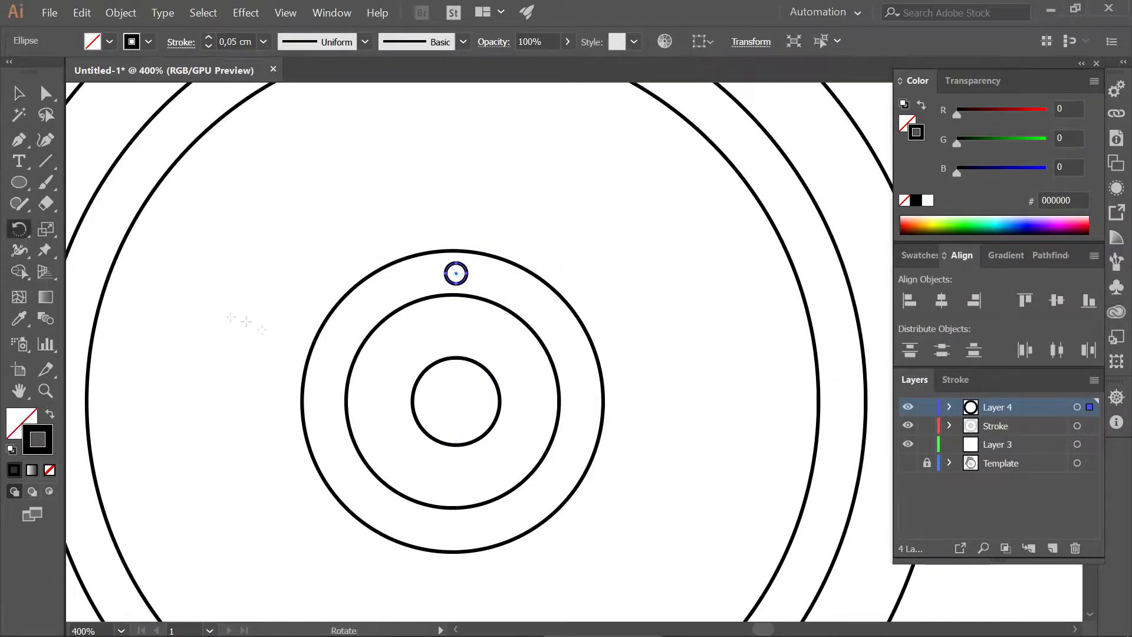
scroll(440, 396, up, 2)
alt+click(467, 404)
text(20)
click(150, 338)
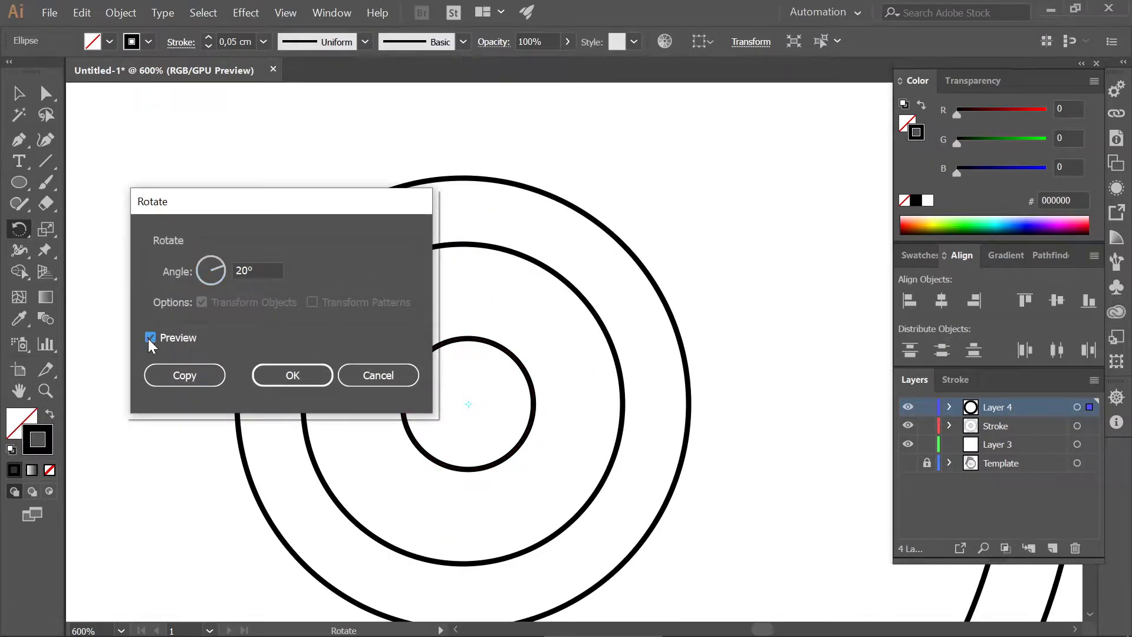
click(184, 375)
Step: Repeat the rotated copy until the tiny circles fill the whole hub ring
scroll(409, 314, down, 2)
key(ctrl+d)
key(ctrl+d)
key(ctrl+d)
key(ctrl+d)
key(ctrl+d)
key(ctrl+d)
key(ctrl+d)
key(ctrl+d)
key(ctrl+d)
key(ctrl+d)
key(ctrl+d)
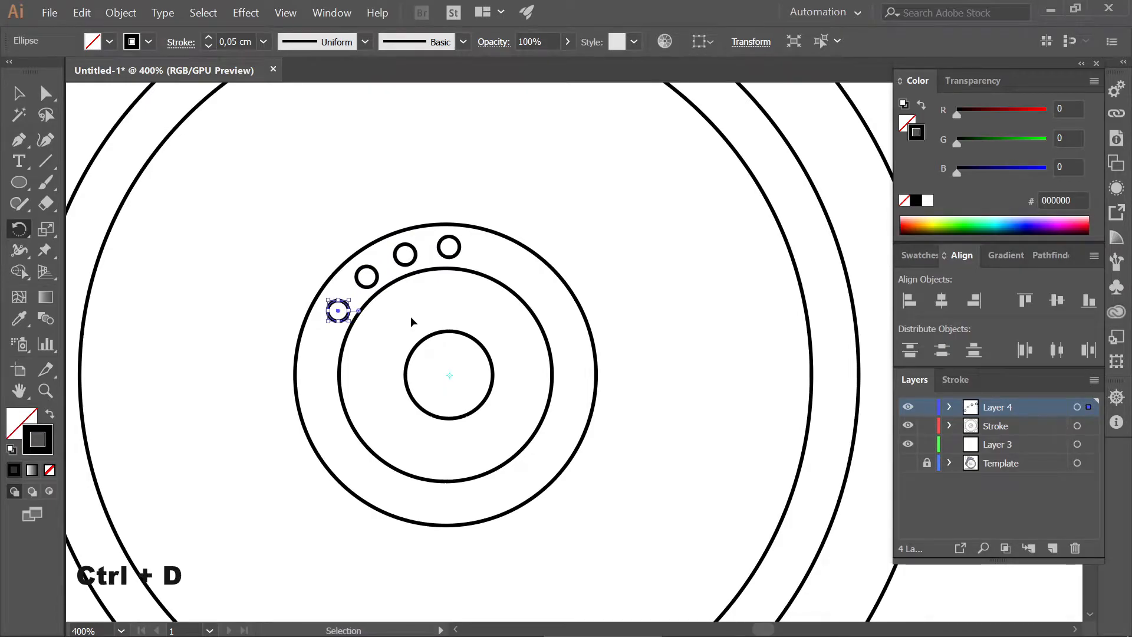
key(ctrl+d)
key(ctrl+d)
key(ctrl+d)
key(ctrl+d)
key(ctrl+d)
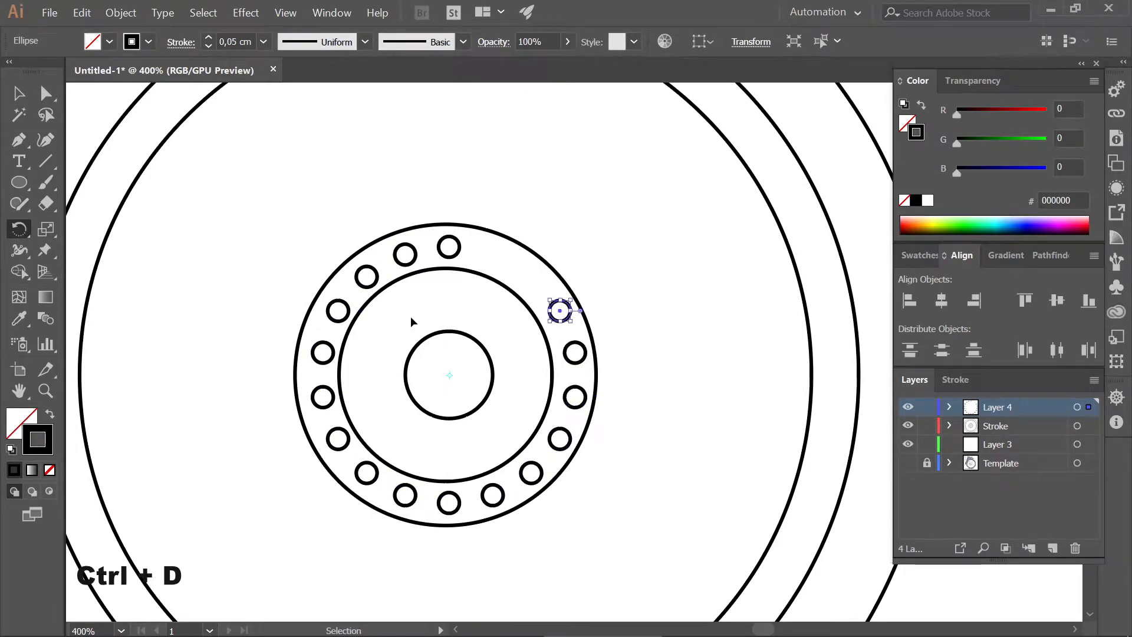
Step: Swap fill and stroke on all the tiny hub circles of Layer 4 so they become solid black holes
scroll(410, 316, down, 1)
key(v)
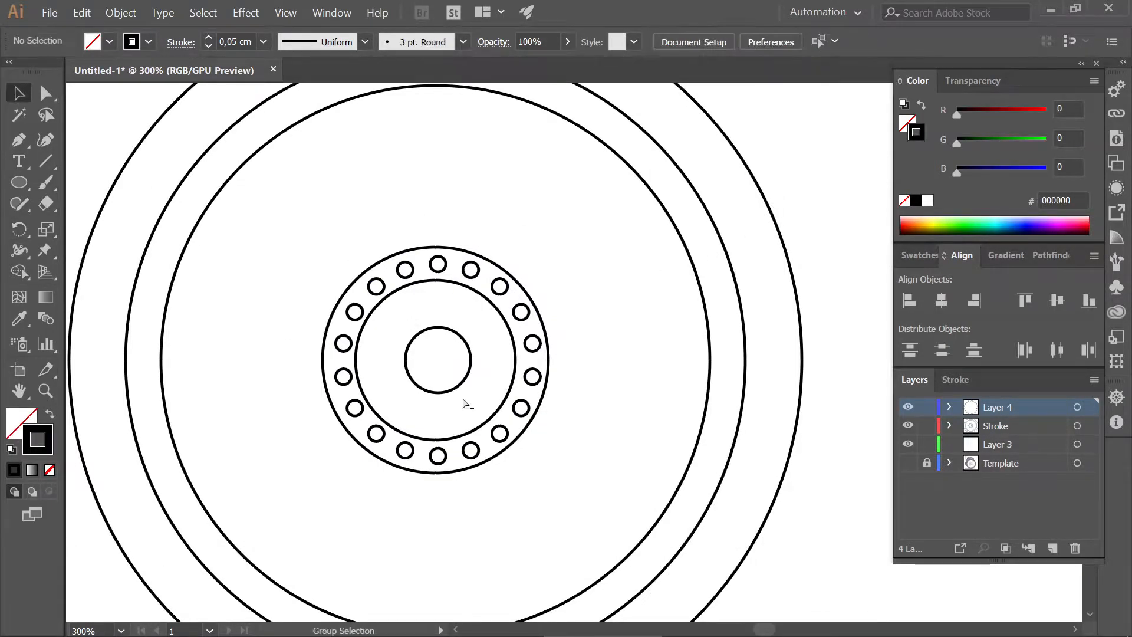
click(1076, 408)
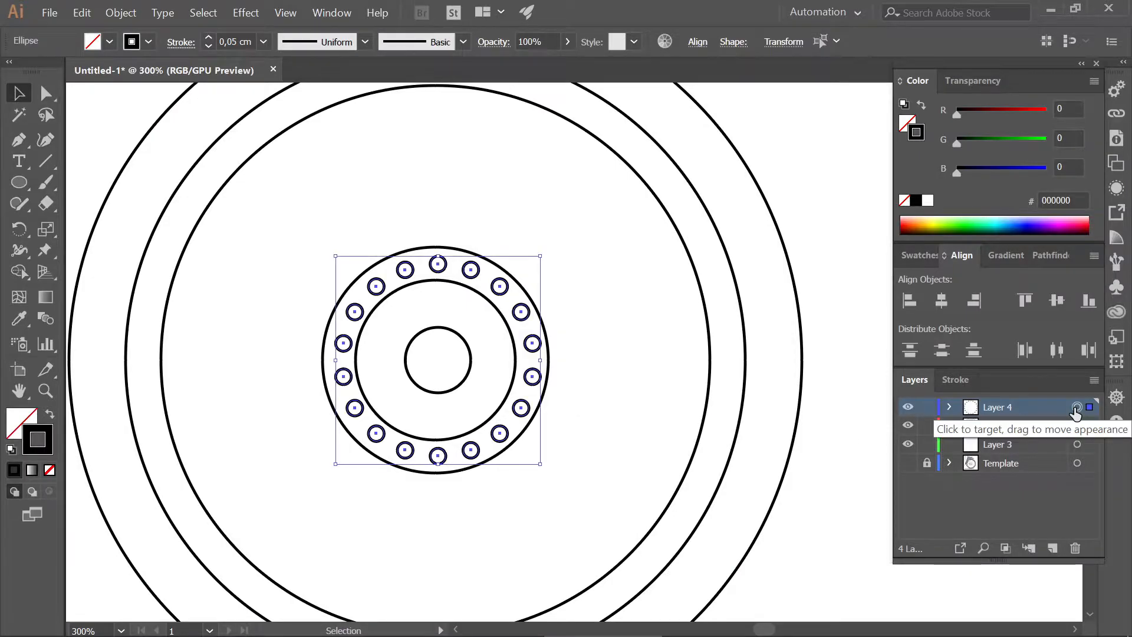
key(shift+x)
click(851, 214)
scroll(534, 427, down, 1)
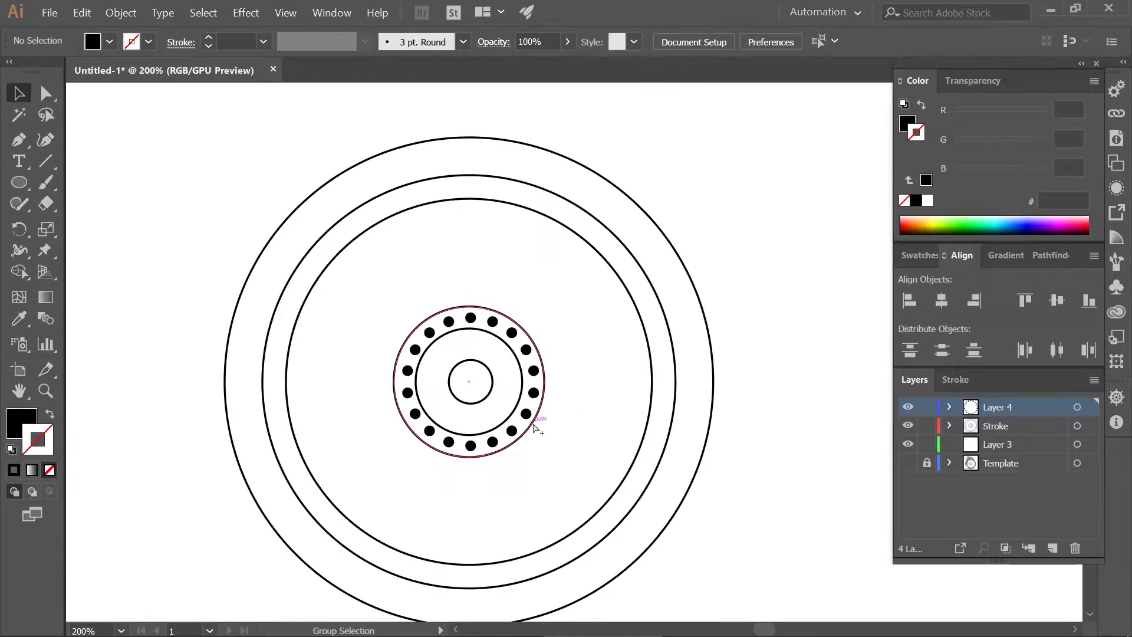
Step: Give all the hub holes a dark grey 333333 stroke
click(1076, 407)
click(918, 255)
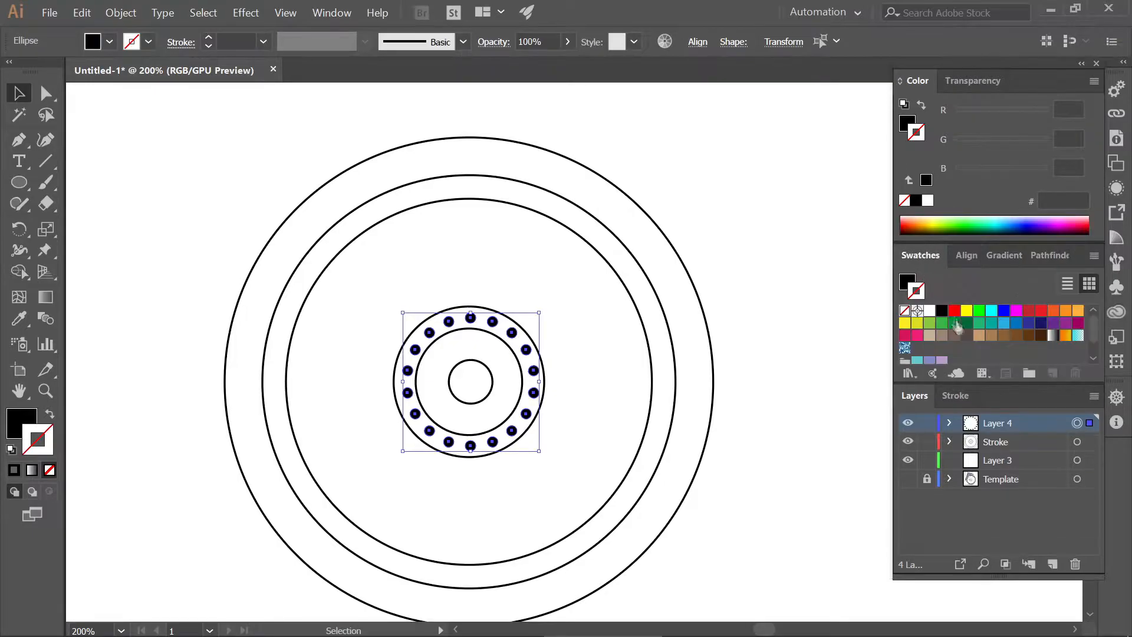
scroll(956, 326, down, 2)
click(941, 354)
click(518, 468)
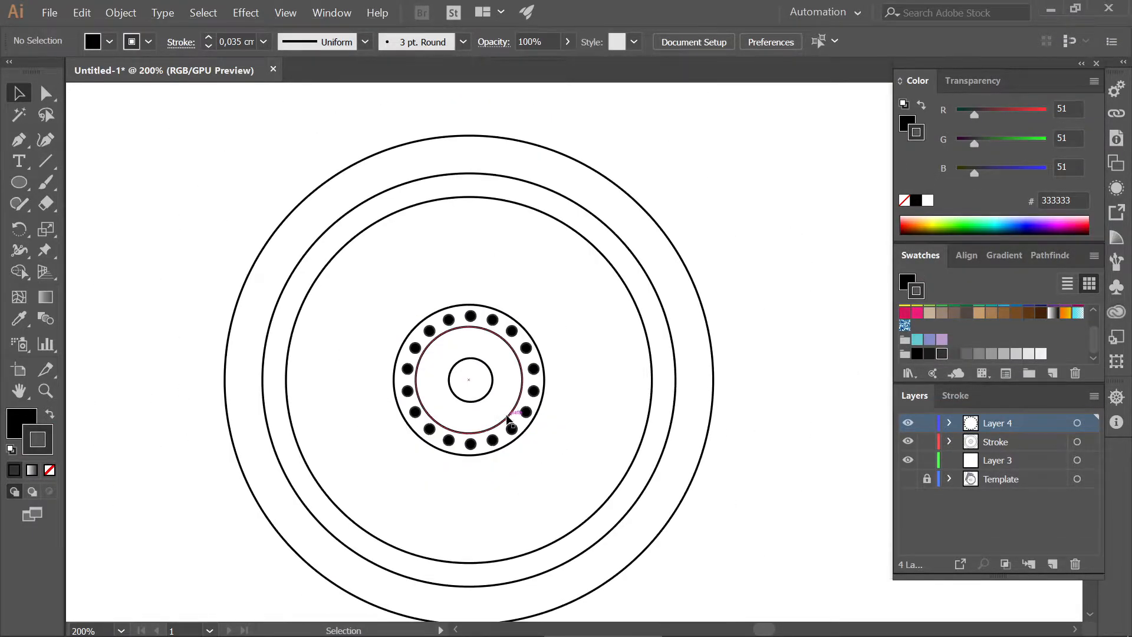
Step: Add a new layer above Layer 4 and draw a straight spoke from the topmost hub hole diagonally up to the inner rim circle
click(1052, 564)
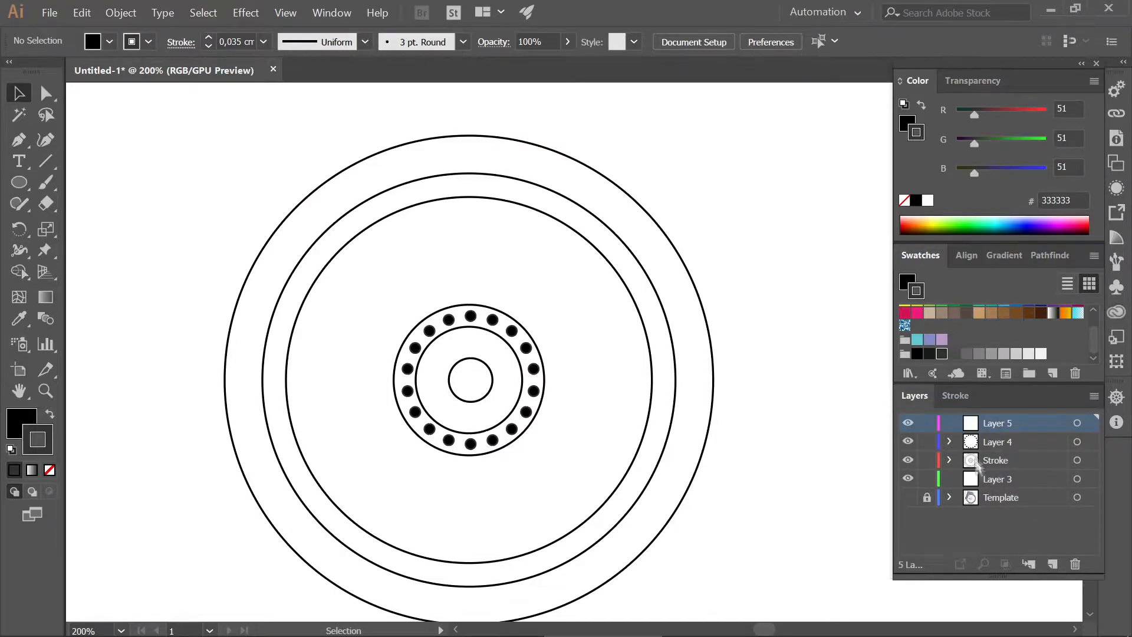
click(18, 139)
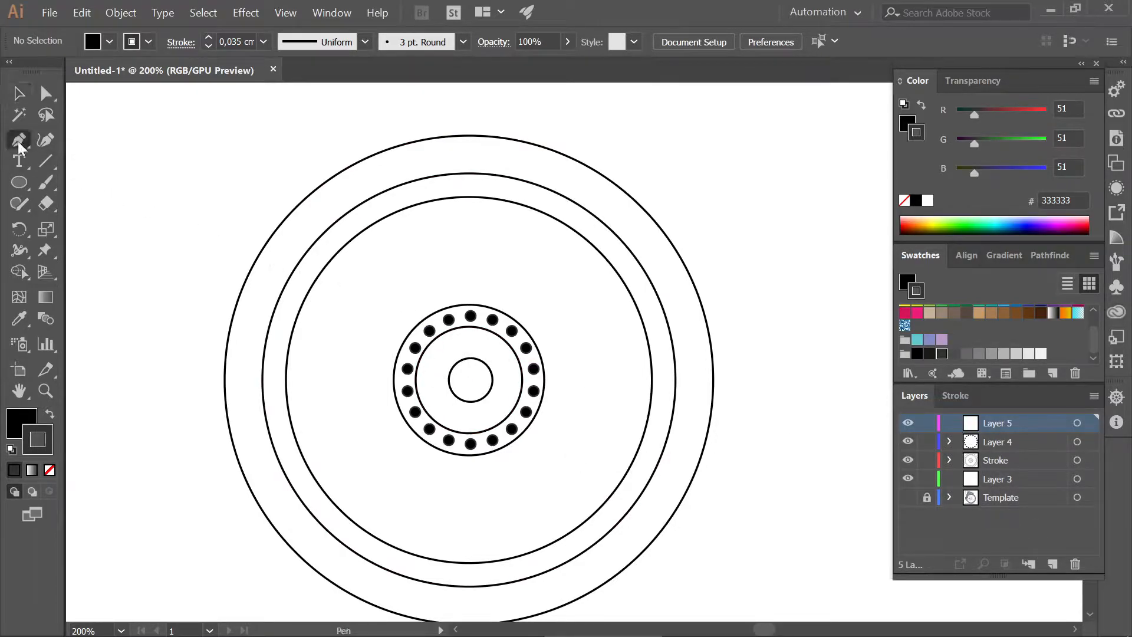
scroll(469, 317, up, 3)
scroll(485, 312, down, 1)
click(484, 308)
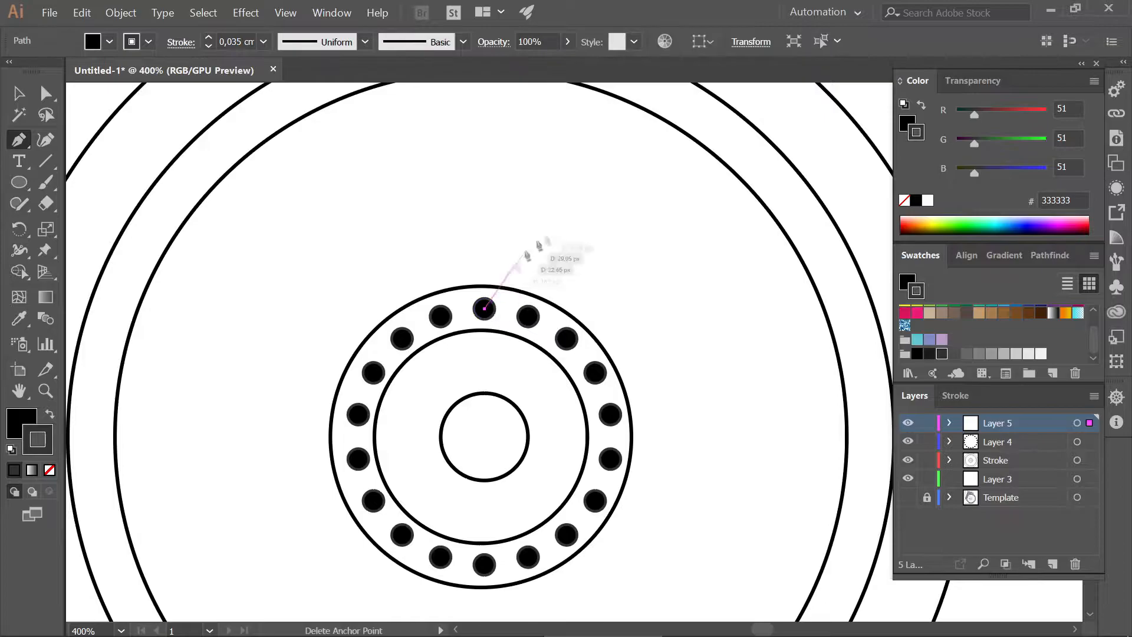
click(673, 127)
Step: Set the spoke's stroke weight to 0,1 cm with round caps and round corners
click(960, 395)
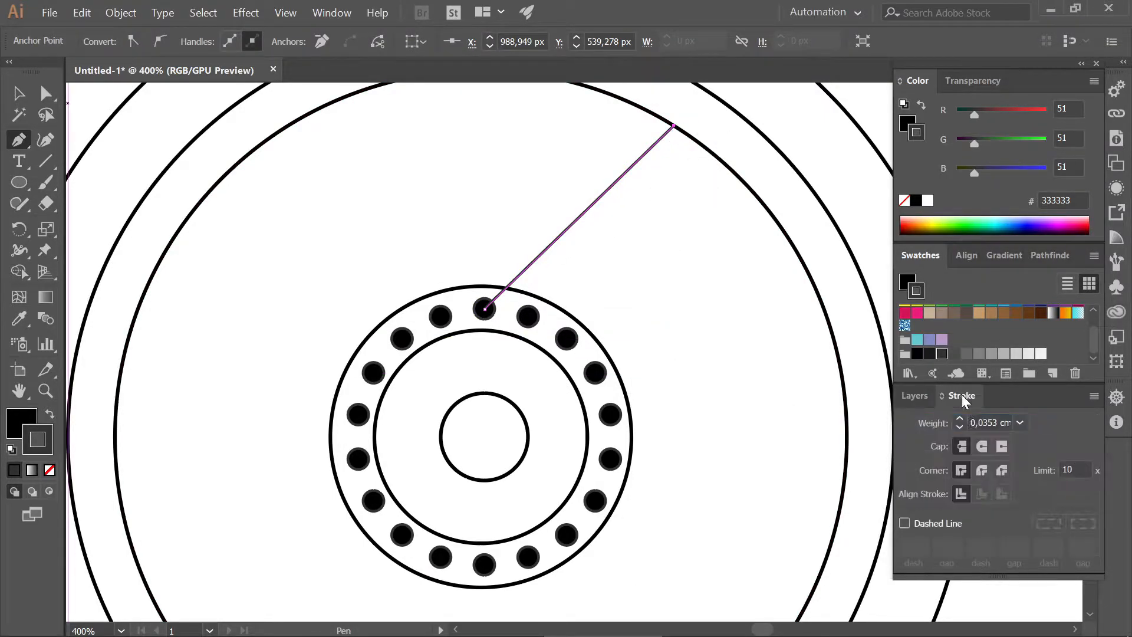
click(980, 470)
click(1019, 422)
click(1020, 423)
click(1033, 131)
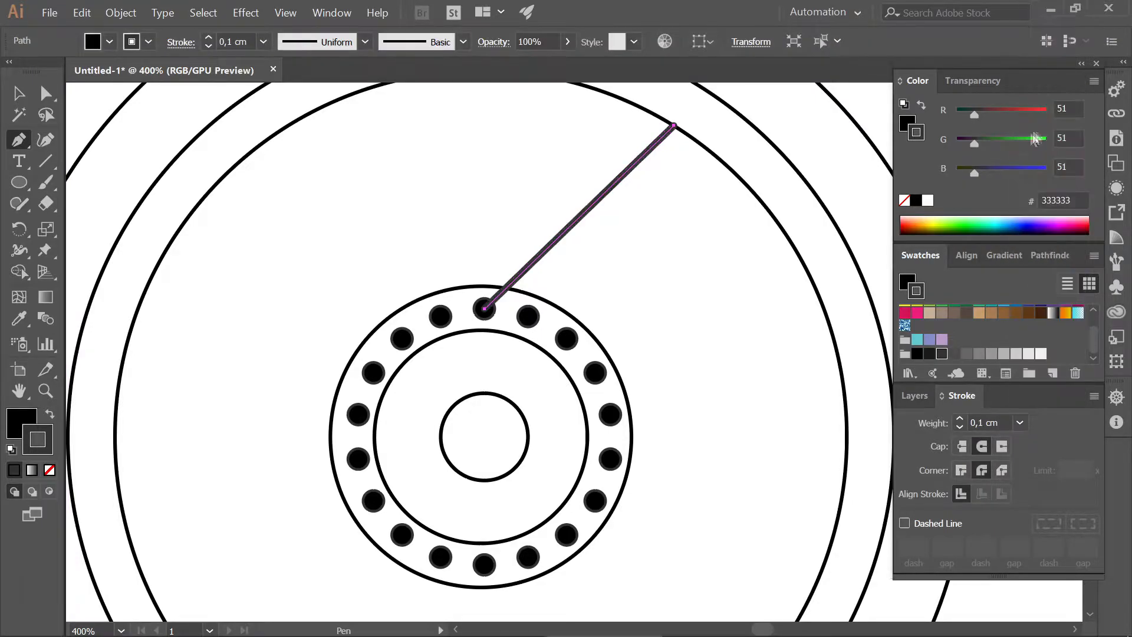
scroll(711, 378, down, 1)
key(v)
click(780, 121)
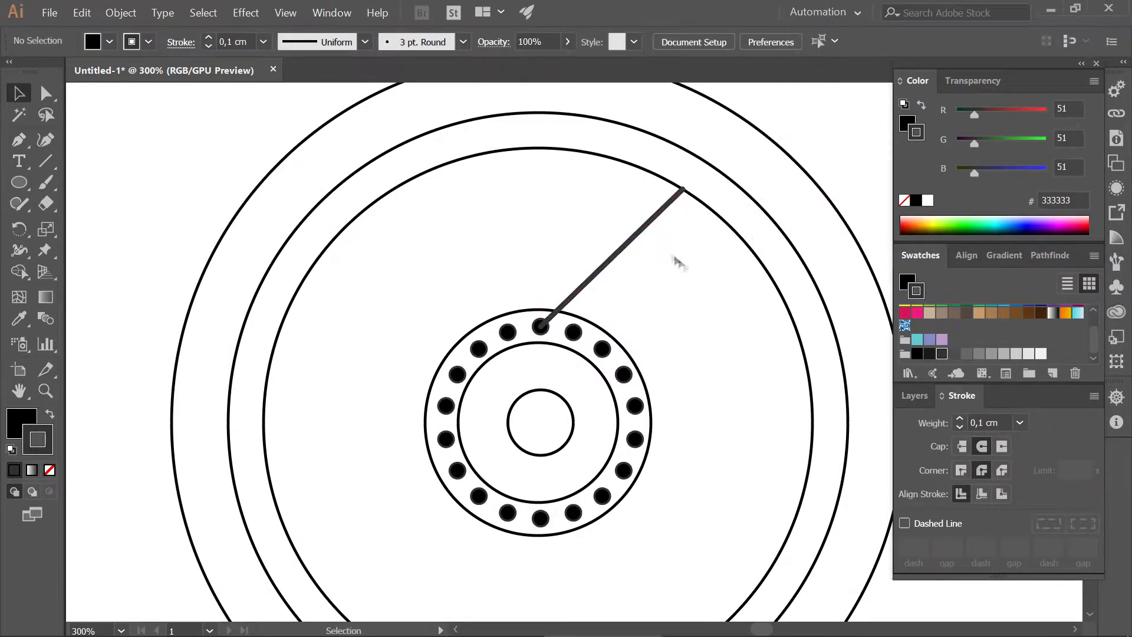
Step: Recolour the spoke's stroke to medium grey 999999
click(622, 248)
click(994, 354)
click(764, 268)
click(598, 274)
scroll(598, 274, up, 1)
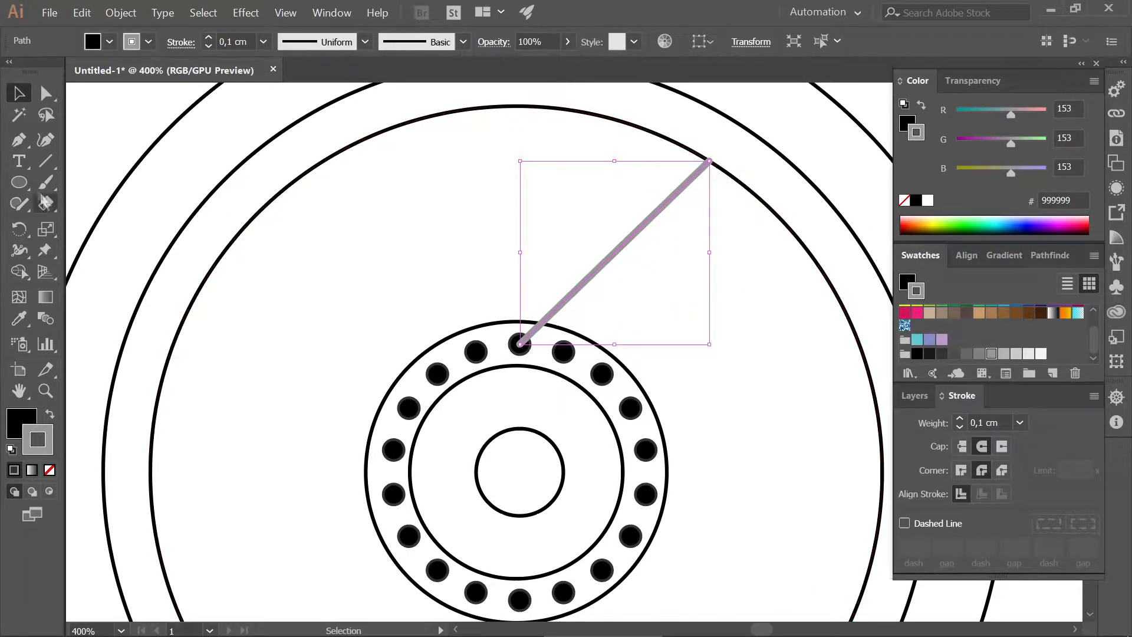
key(p)
scroll(674, 181, up, 2)
click(1019, 422)
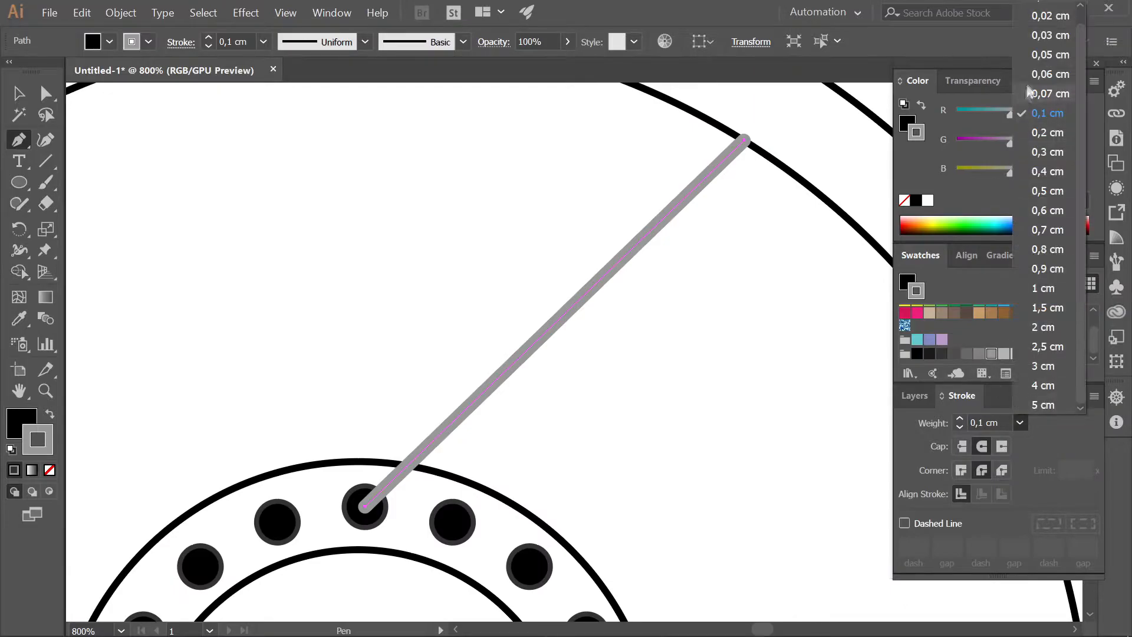
click(1033, 20)
scroll(702, 162, up, 2)
key(ctrl+z)
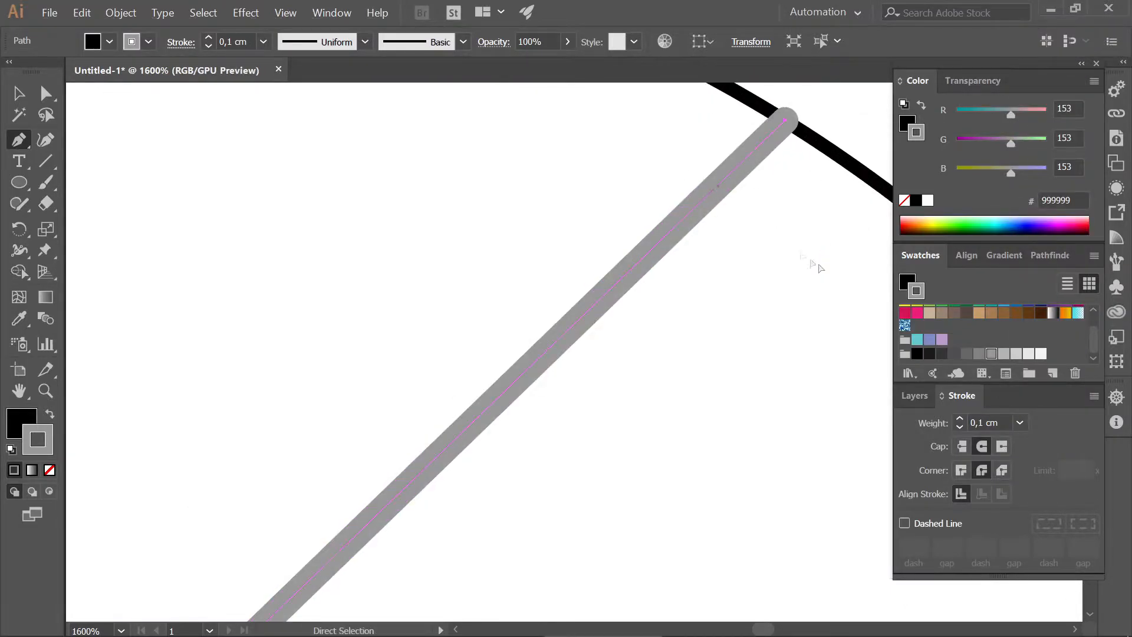
Step: Draw a closed cap shape with a curved underside over the spoke's outer end at the inner rim circle
scroll(728, 132, down, 2)
drag(715, 134, 707, 149)
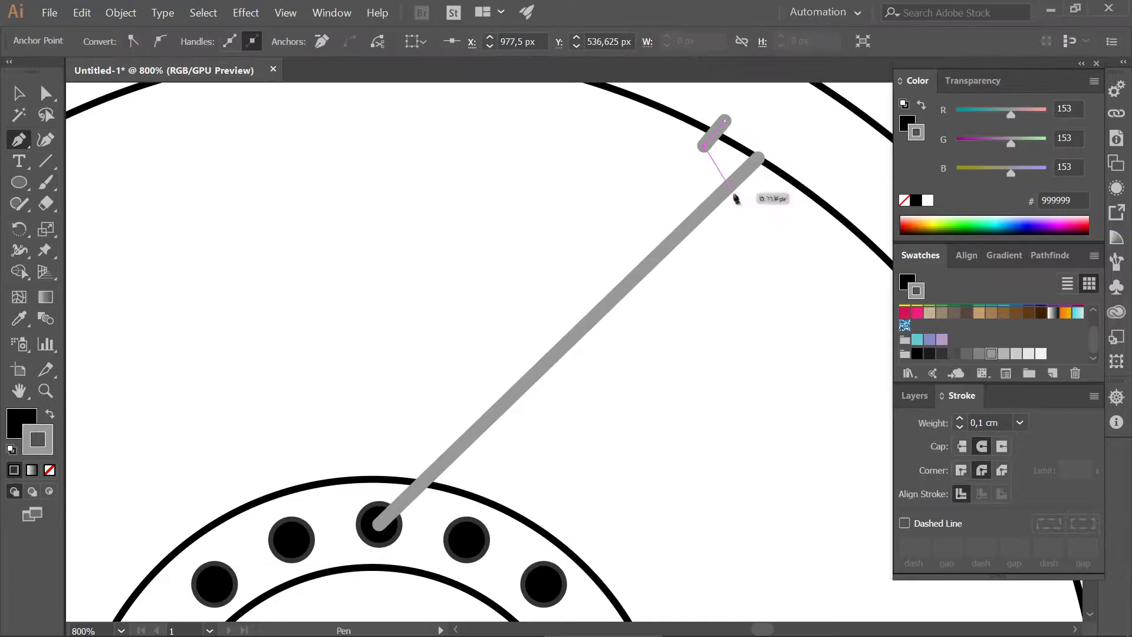
drag(758, 213, 791, 211)
click(797, 185)
click(724, 119)
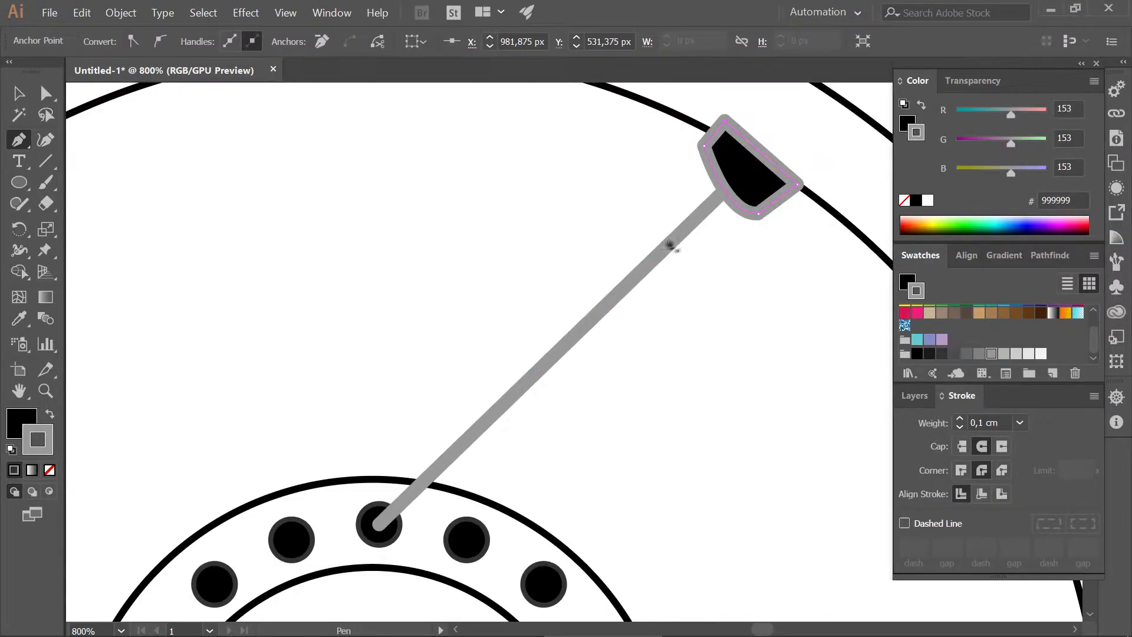
Step: Draw a closed, narrow four-sided sleeve around the spoke directly below the cap
scroll(669, 245, up, 1)
click(713, 174)
drag(655, 232, 676, 253)
click(652, 279)
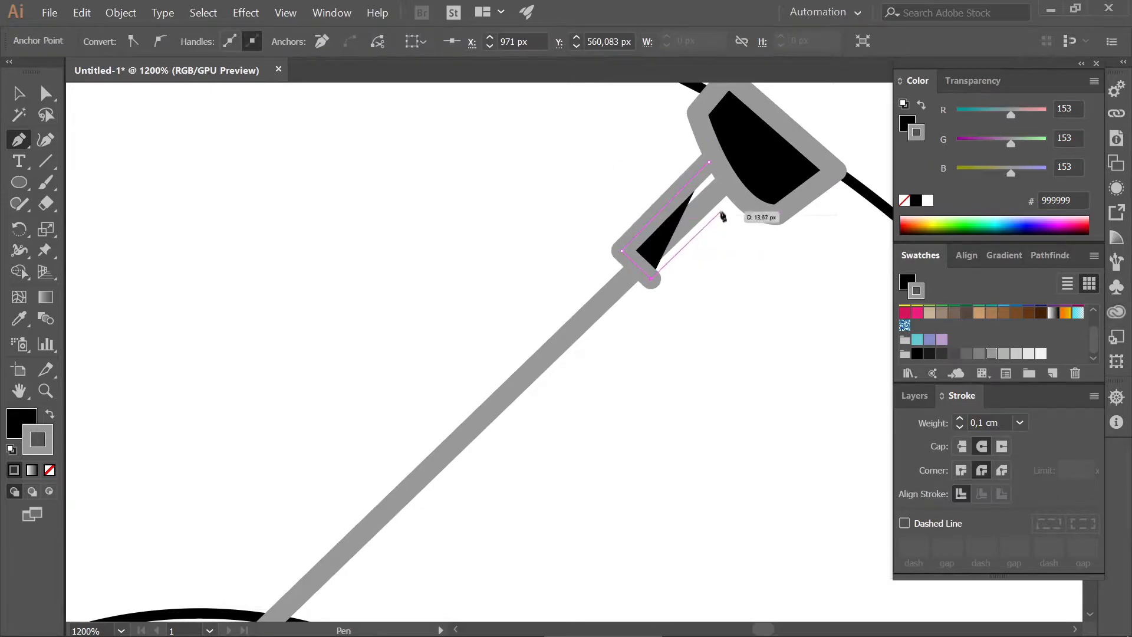
click(734, 198)
click(709, 161)
scroll(730, 205, down, 2)
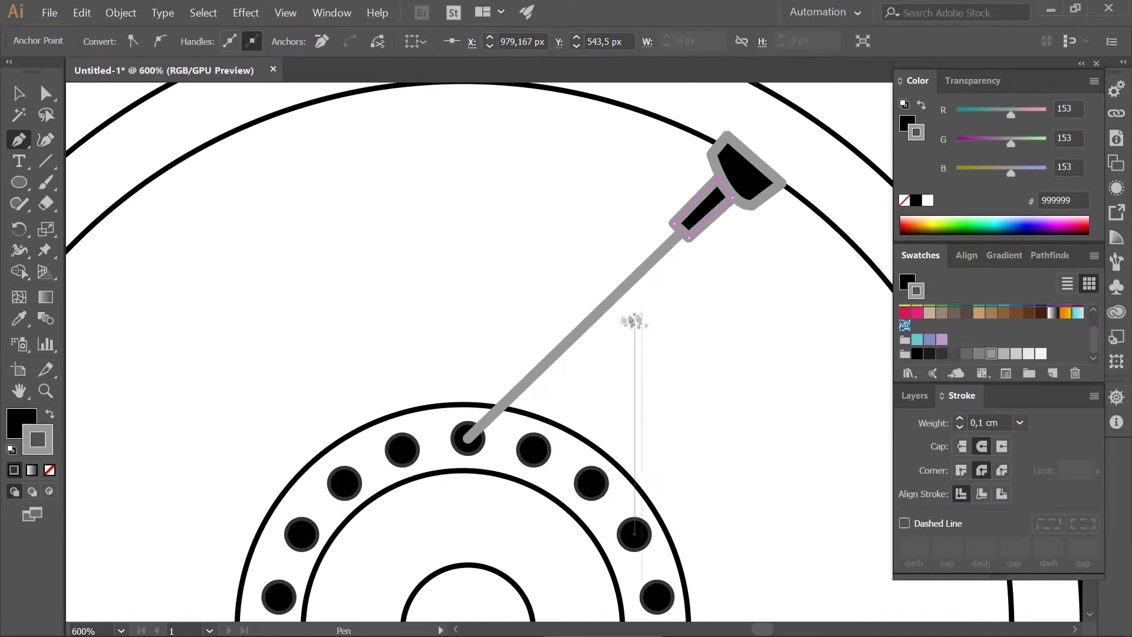
Step: Fill both the cap and the sleeve with grey 666666 and remove their stroke
key(v)
shift+click(758, 203)
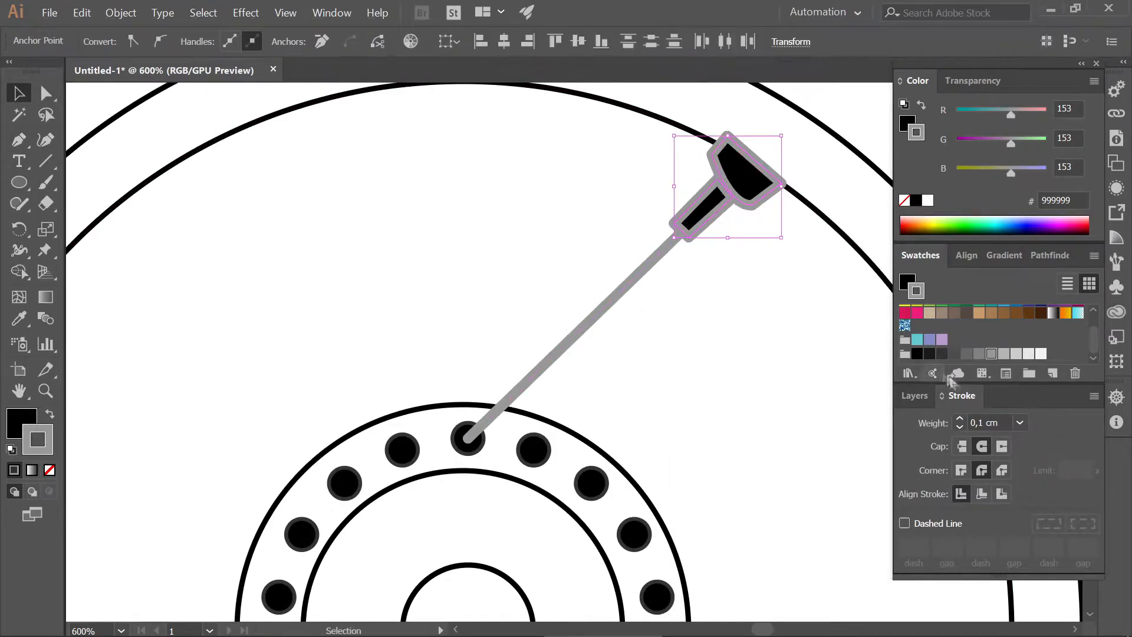
click(1019, 422)
click(1011, 36)
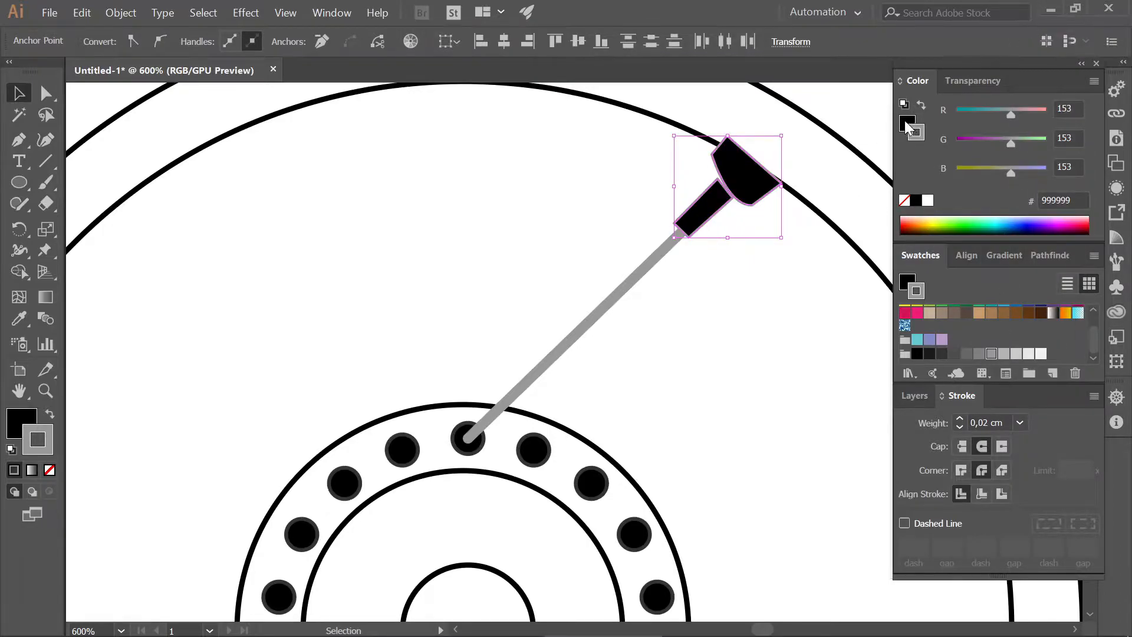
click(960, 352)
click(965, 354)
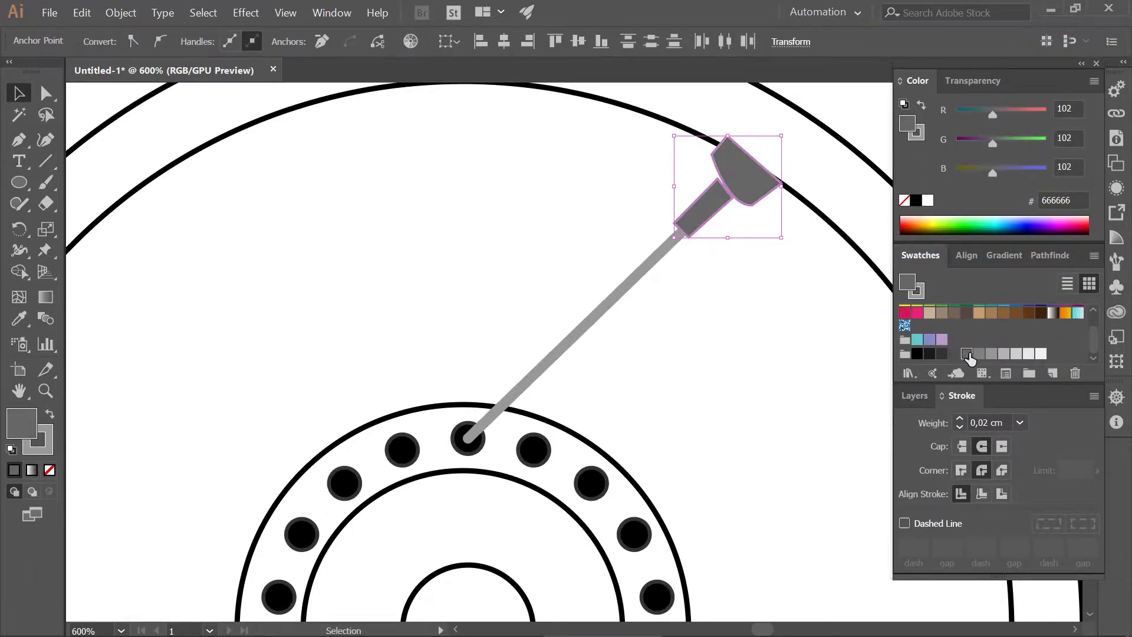
click(915, 131)
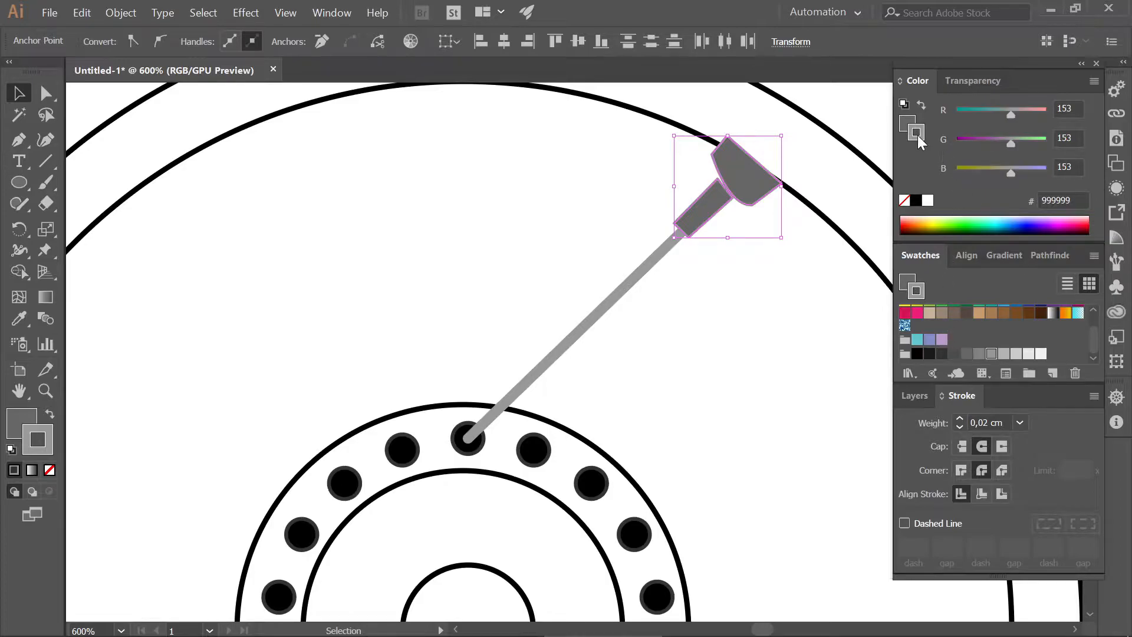
click(904, 201)
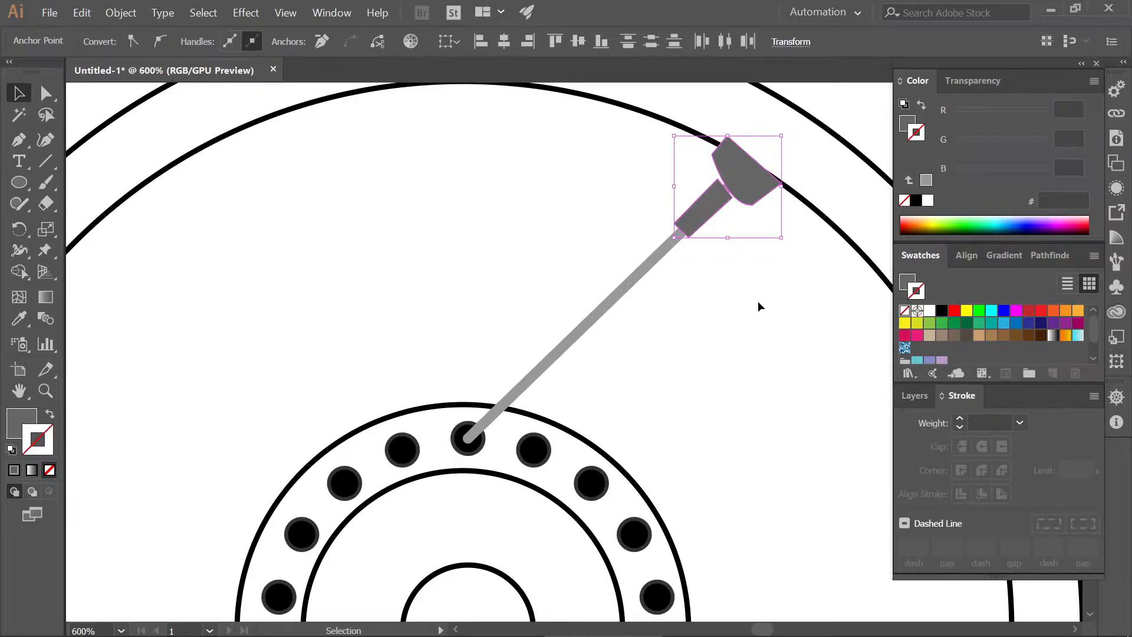
Step: Move the sleeve up along the spoke until it meets the cap without a gap
click(714, 203)
scroll(714, 202, up, 2)
drag(713, 205, 723, 195)
scroll(721, 197, down, 2)
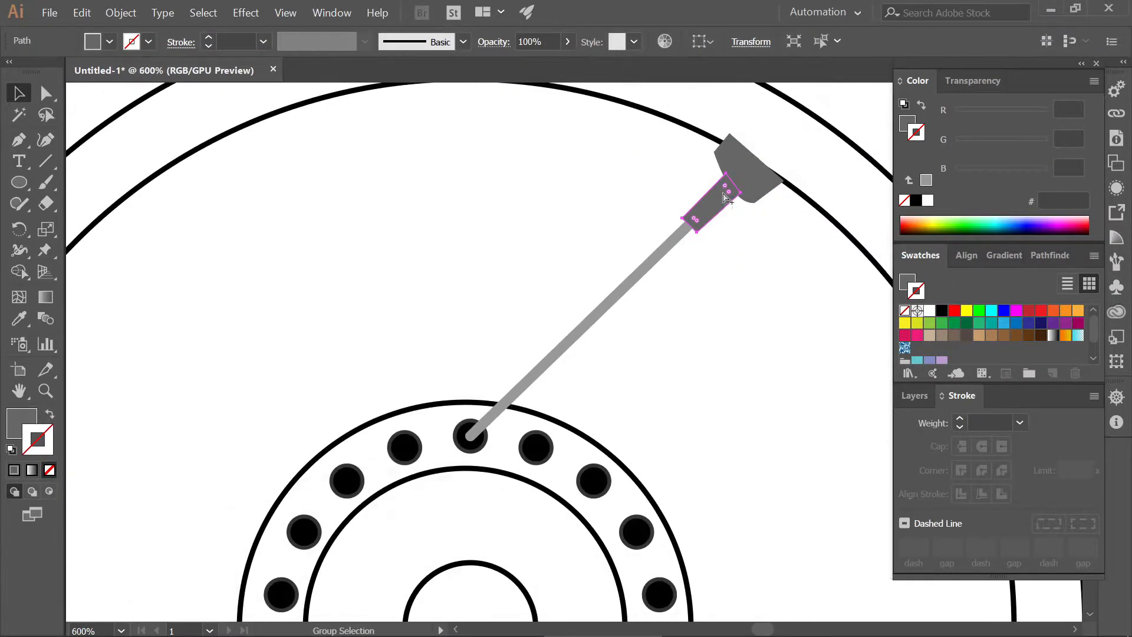
click(748, 271)
scroll(750, 270, down, 1)
Step: Round the corners of the cap at the spoke's outer end
click(749, 212)
scroll(750, 212, up, 3)
drag(763, 244, 759, 228)
click(644, 314)
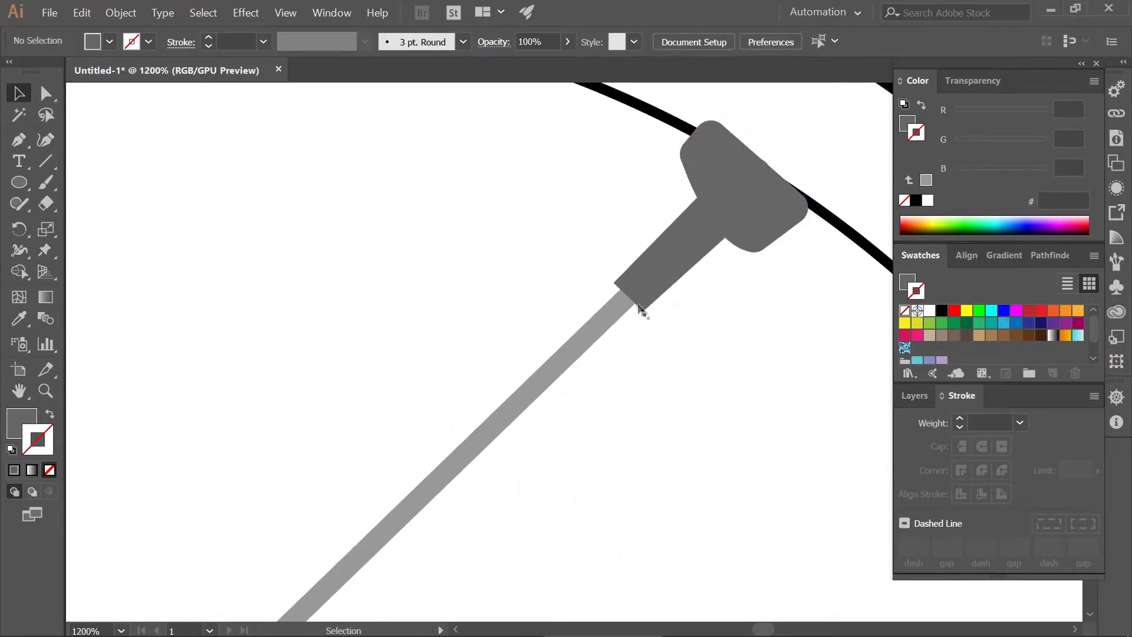
Step: Round the corners of the sleeve below the cap
click(644, 302)
scroll(660, 306, up, 2)
drag(628, 305, 630, 291)
drag(689, 210, 691, 207)
scroll(690, 208, down, 1)
click(708, 248)
Step: Scale the cap down slightly, keeping its outer edge on the inner rim circle
click(758, 187)
scroll(715, 239, down, 4)
scroll(701, 247, up, 2)
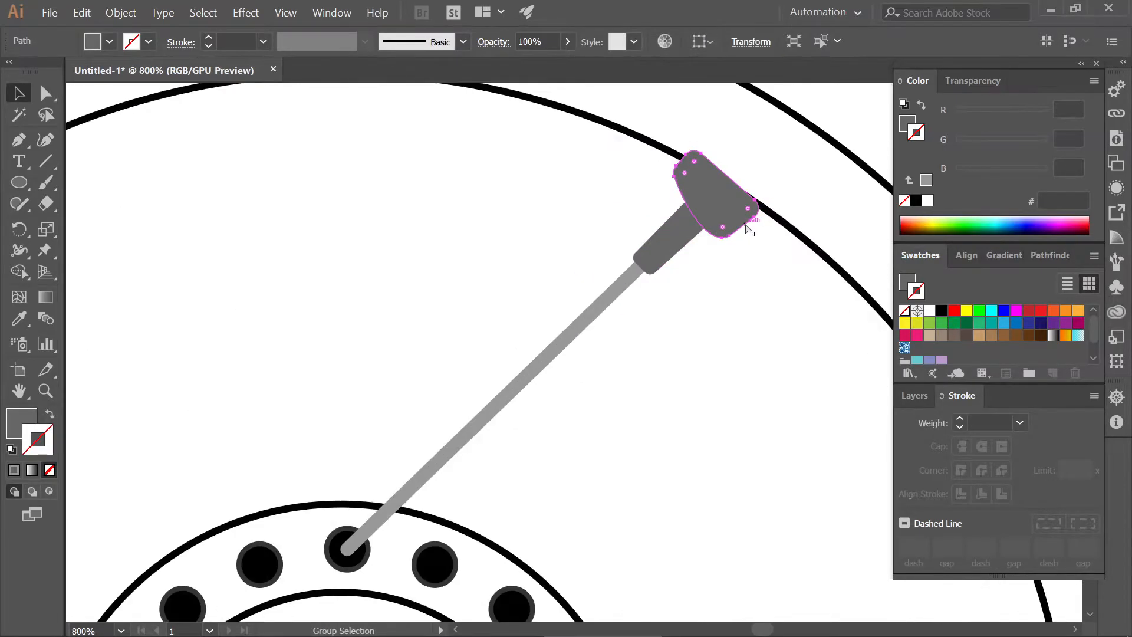
scroll(652, 242, up, 1)
mouse_move(648, 236)
mouse_down()
mouse_move(656, 218)
mouse_move(663, 234)
mouse_up()
click(645, 249)
click(662, 289)
scroll(682, 320, down, 4)
scroll(688, 328, up, 1)
Step: Group the spoke line, its sleeve and its cap into one object
click(677, 293)
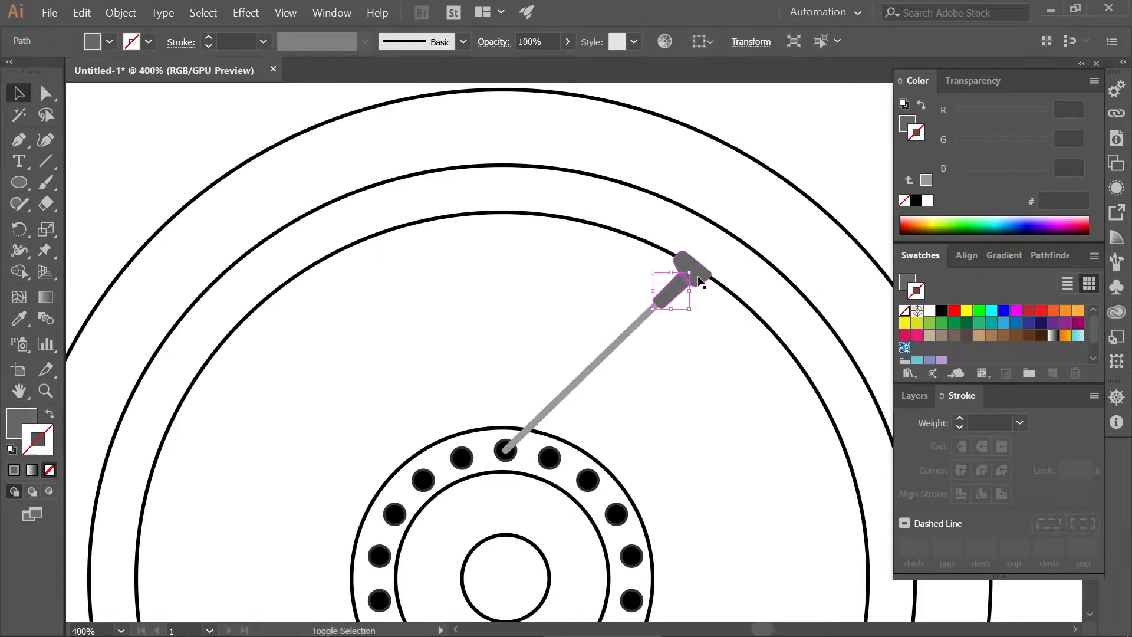
shift+click(617, 343)
scroll(616, 343, down, 1)
scroll(597, 394, up, 2)
key(ctrl+g)
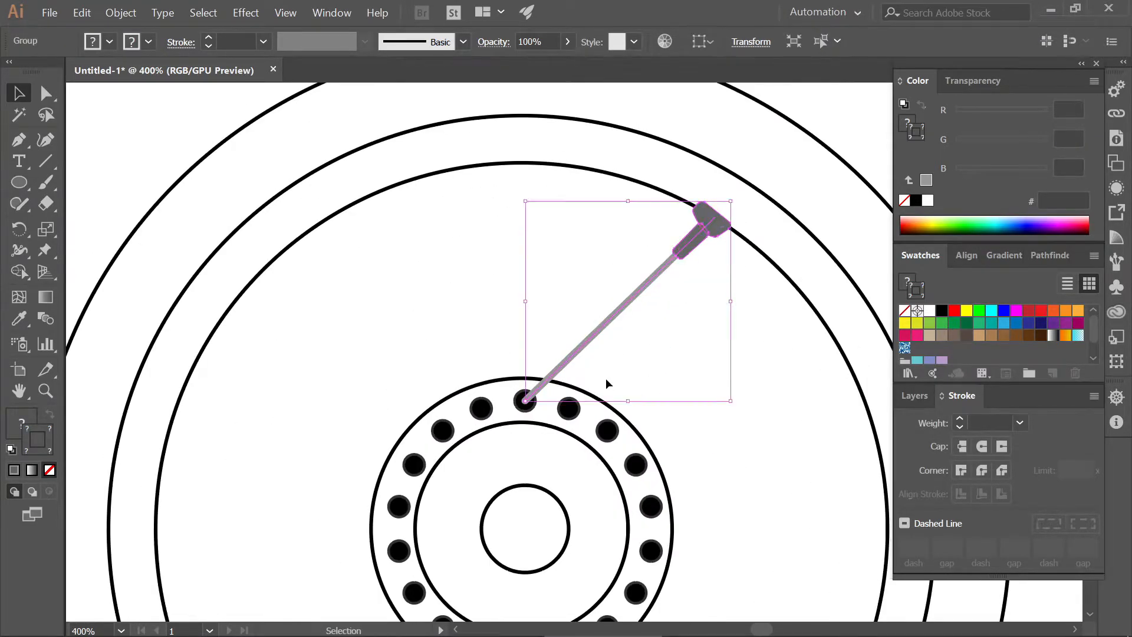
Step: Make a copy of the spoke group rotated 40° about the hub's centre
scroll(605, 377, down, 2)
scroll(588, 456, up, 2)
key(r)
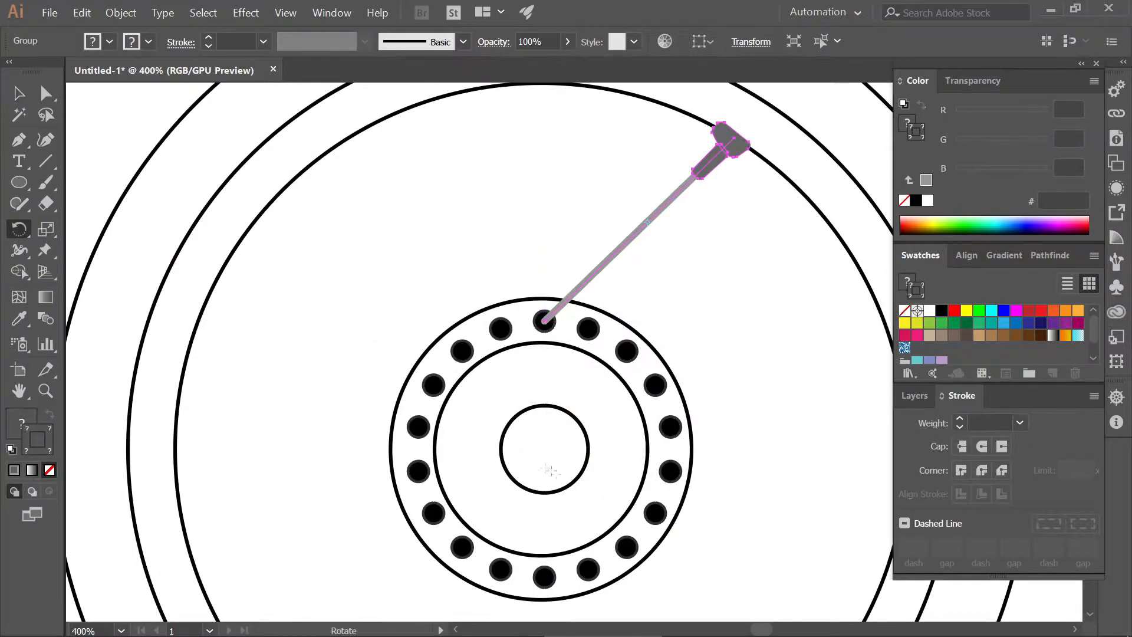
scroll(548, 469, up, 1)
alt+click(491, 423)
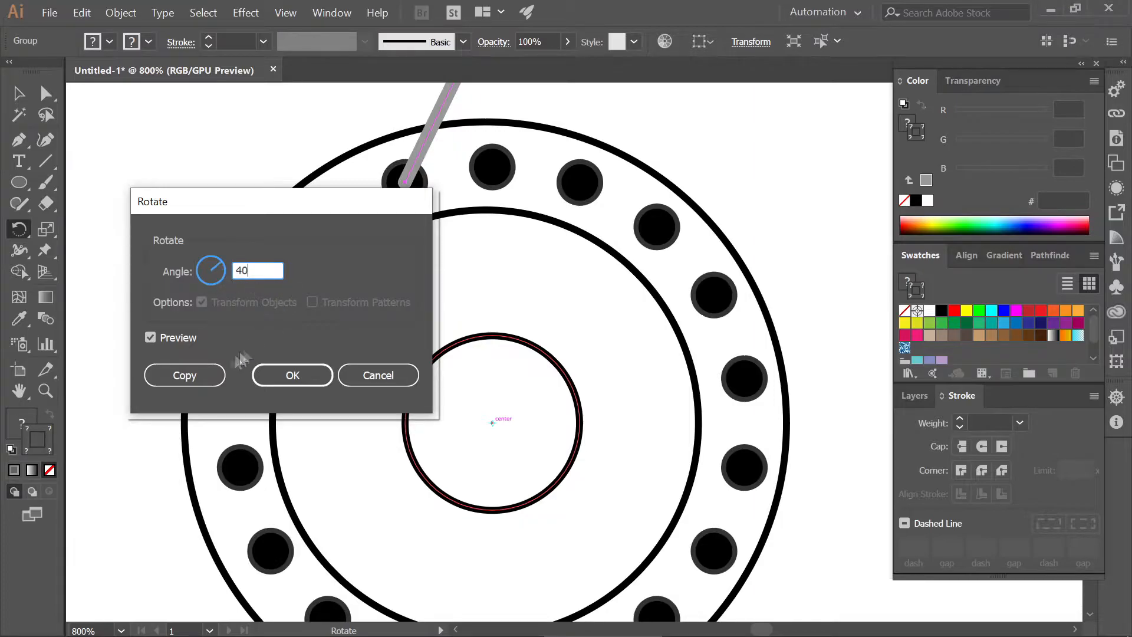
click(198, 374)
scroll(254, 352, down, 4)
scroll(283, 354, left, 2)
Step: Repeat the rotated copy until the spokes are spread around the whole wheel
key(ctrl+d)
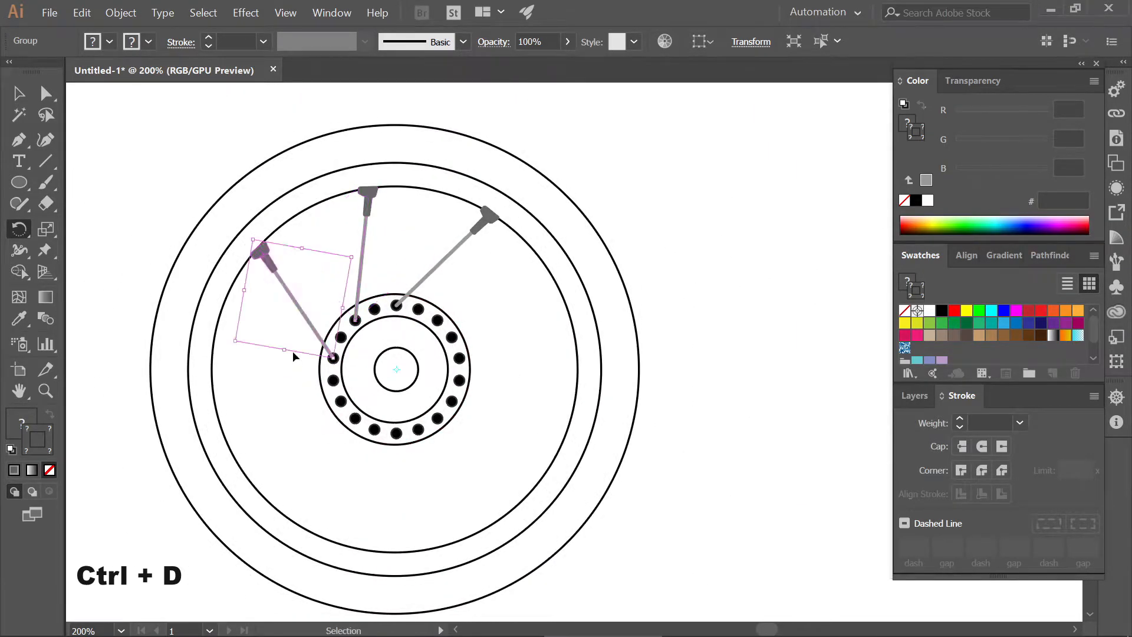
key(ctrl+d)
key(ctrl+d)
key(ctrl+d)
key(ctrl+d)
key(ctrl+d)
key(ctrl+d)
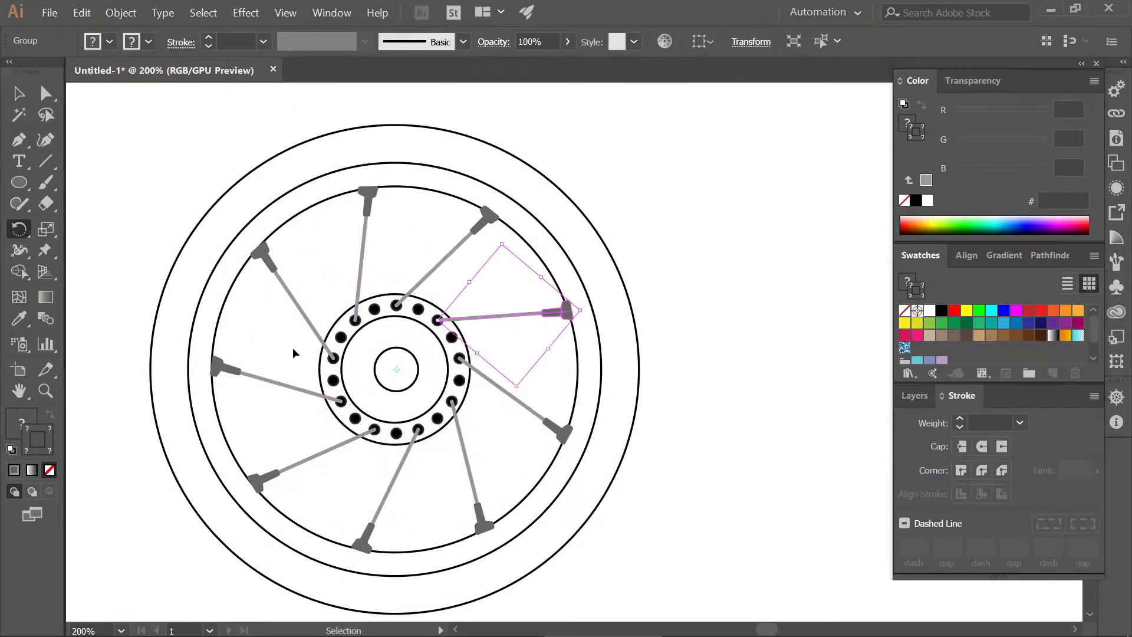
key(v)
click(300, 330)
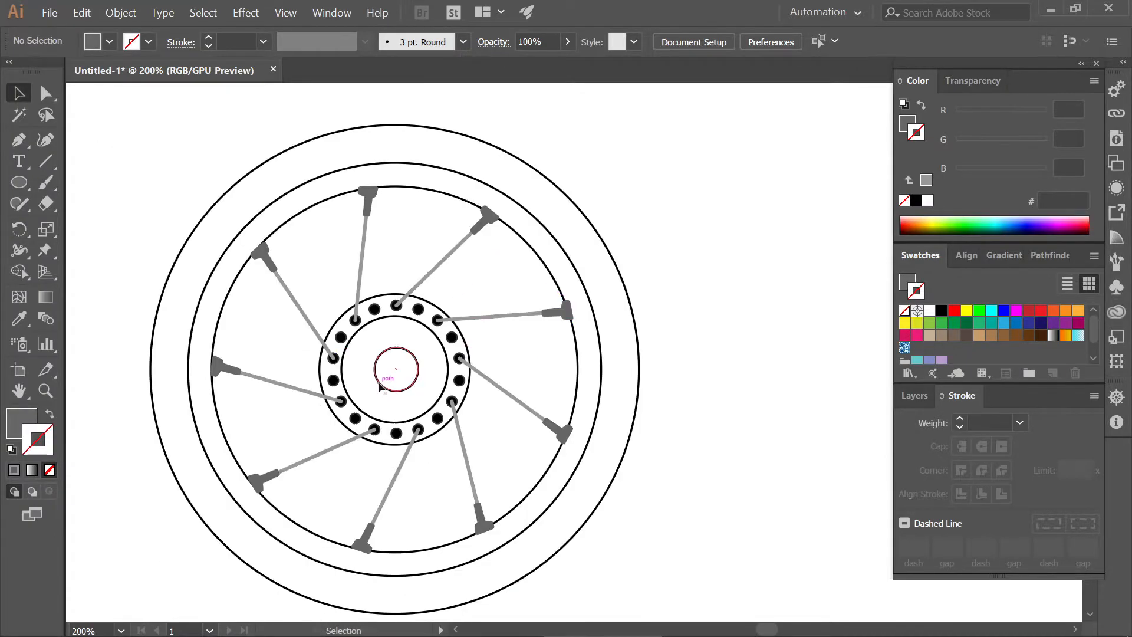
Step: Duplicate the spoke from the hub's topmost hole, placing the copy's inner end on the next hole clockwise
scroll(383, 377, left, 3)
click(914, 395)
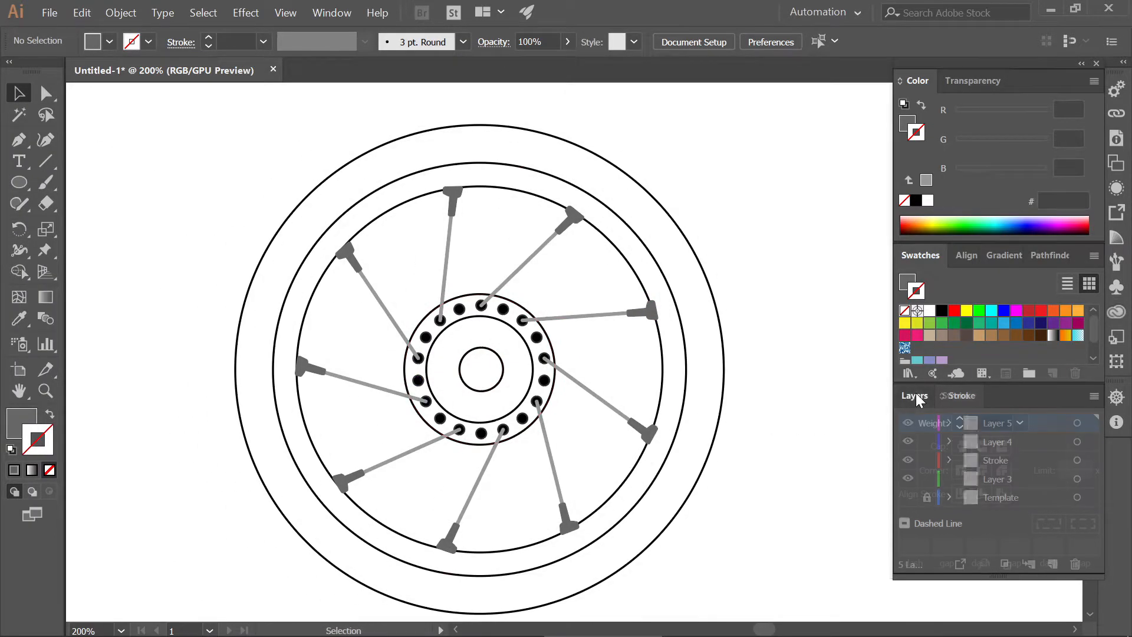
click(996, 479)
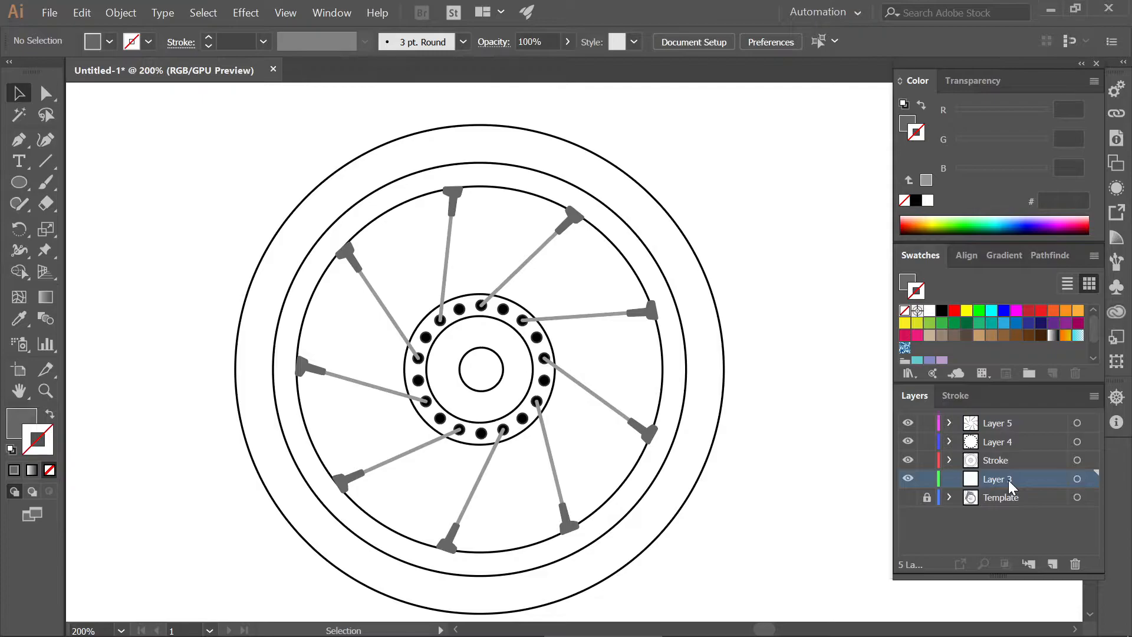
scroll(450, 287, up, 2)
click(534, 304)
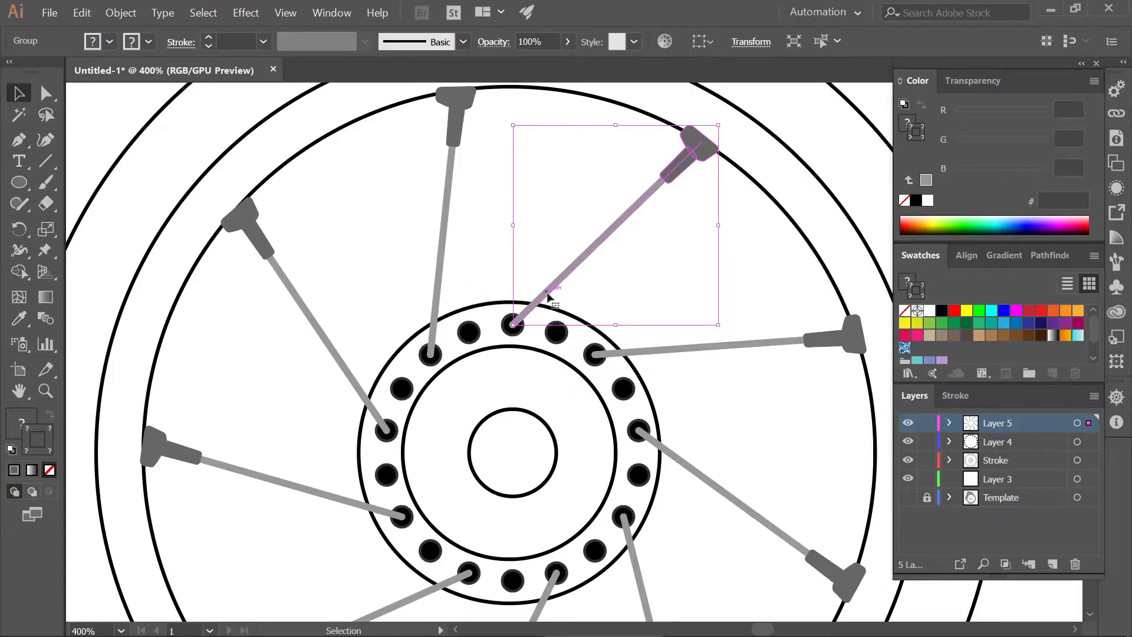
drag(553, 293, 596, 300)
scroll(557, 332, up, 4)
scroll(469, 319, down, 3)
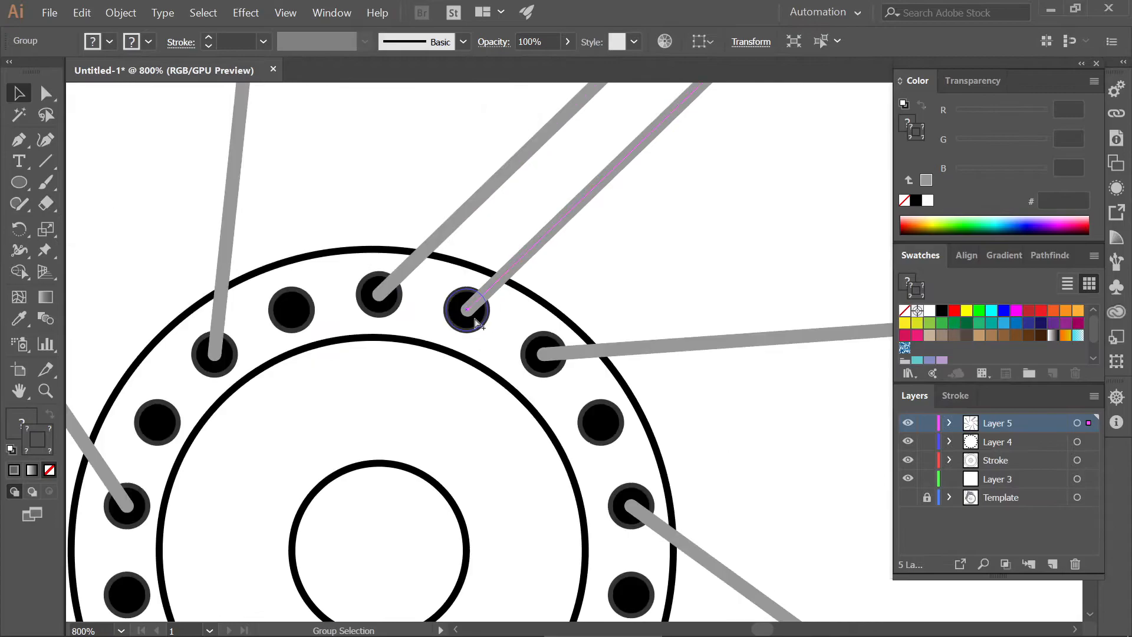
Step: Rotate the duplicated spoke around its hub hole until its cap meets the inner rim circle
drag(678, 137, 684, 192)
key(ctrl+minus)
key(ctrl+minus)
click(753, 246)
click(488, 349)
scroll(488, 351, up, 2)
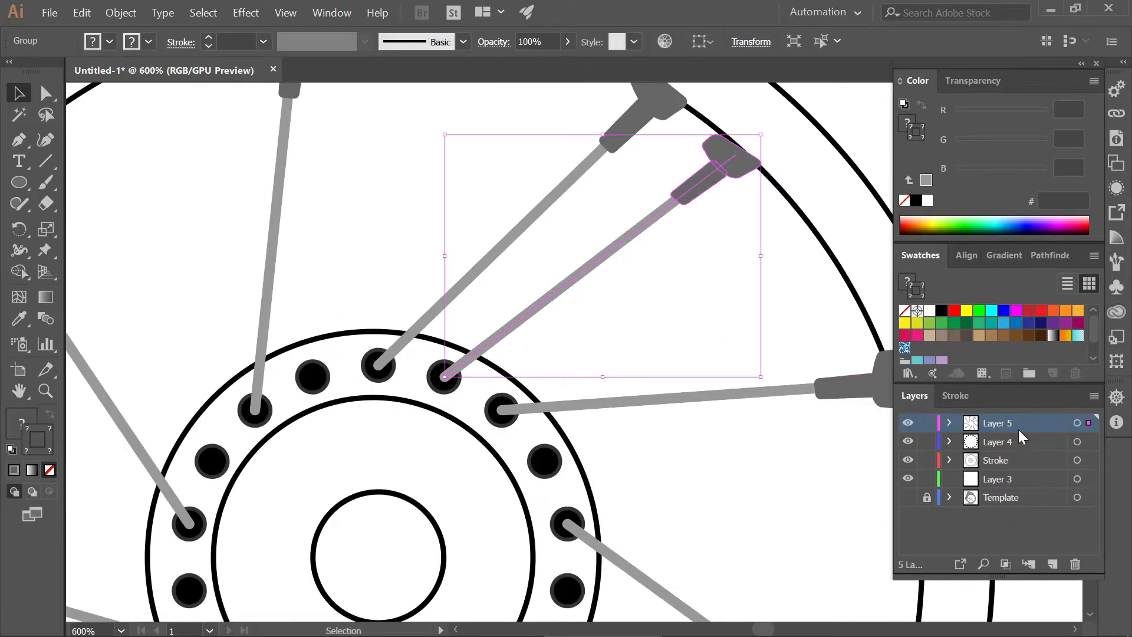
Step: Cut the duplicated spoke out of Layer 5 and make Layer 3 the active layer
click(948, 422)
click(1067, 441)
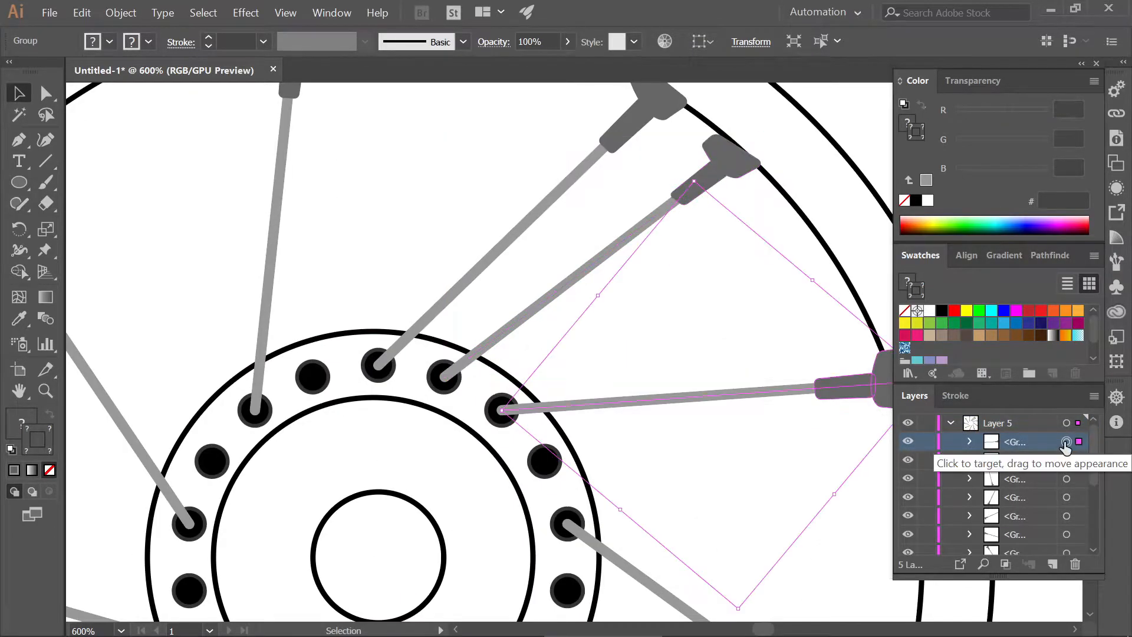
click(718, 188)
key(Delete)
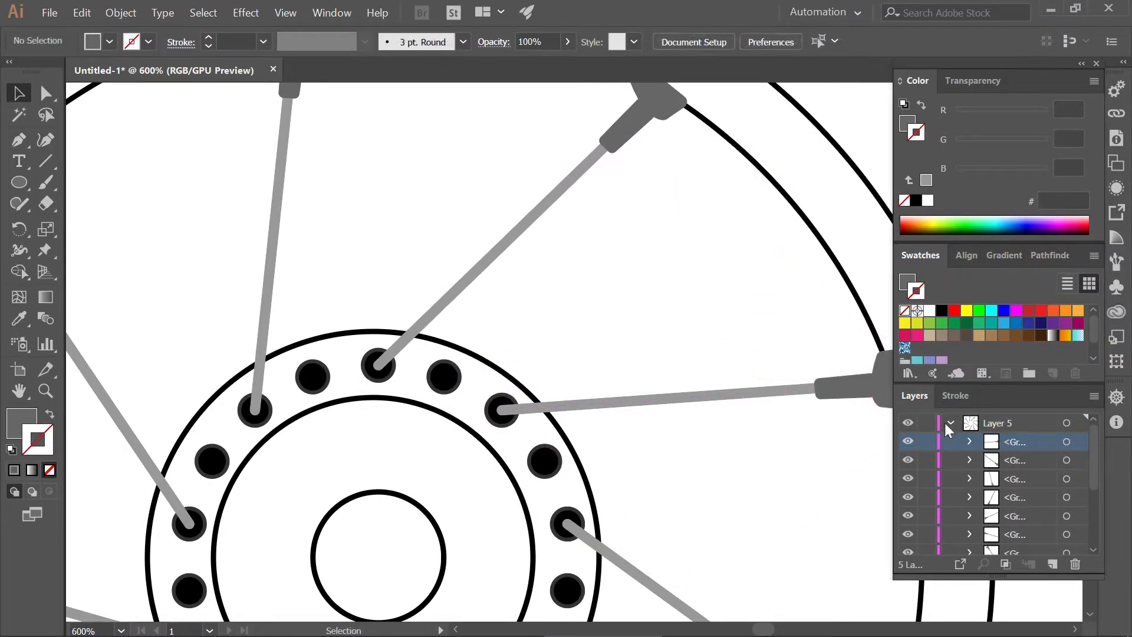
click(949, 422)
click(997, 480)
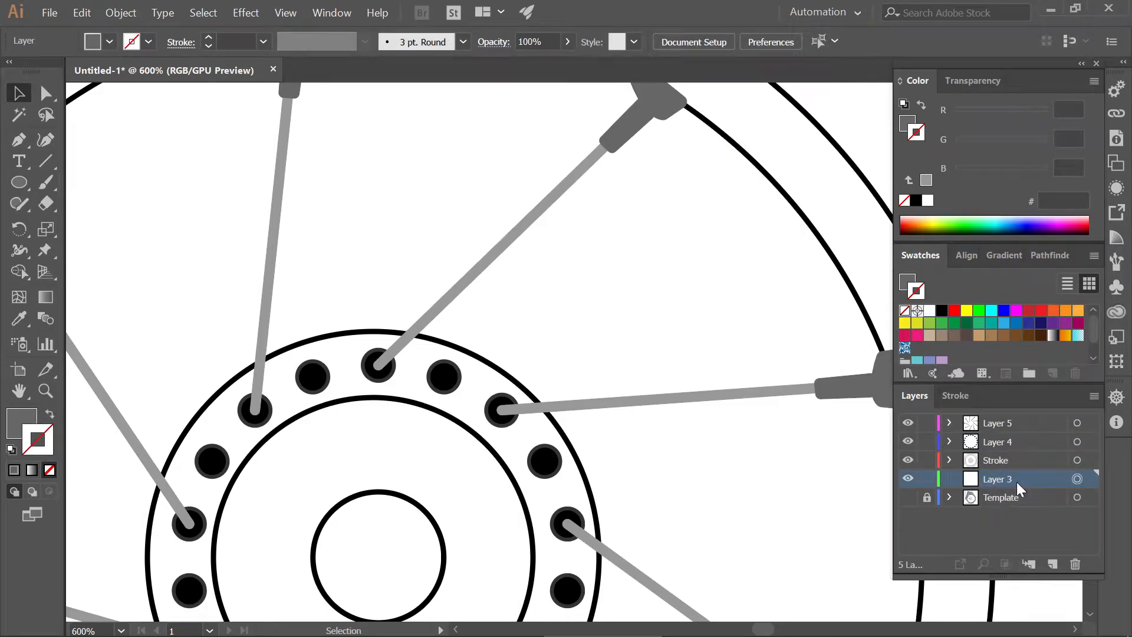
Step: Paste the spoke into Layer 3 and position it between the empty hole beside the topmost one and the inner rim circle
key(ctrl+v)
drag(587, 341, 613, 248)
scroll(520, 345, down, 2)
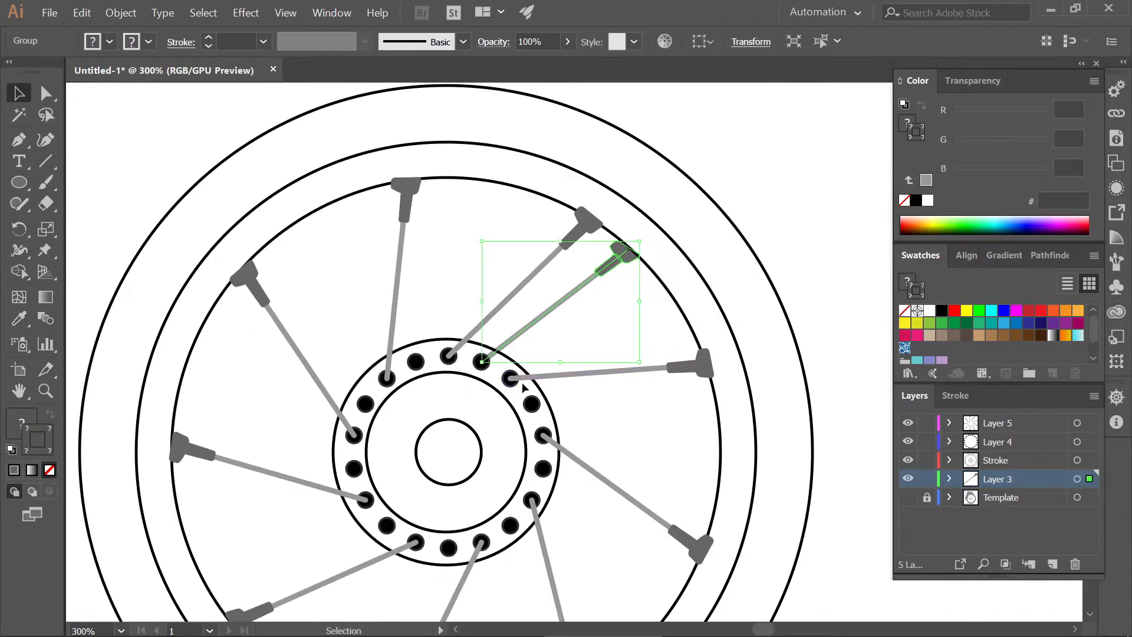
scroll(515, 402, up, 1)
scroll(514, 402, down, 1)
scroll(530, 400, left, 1)
scroll(540, 396, up, 1)
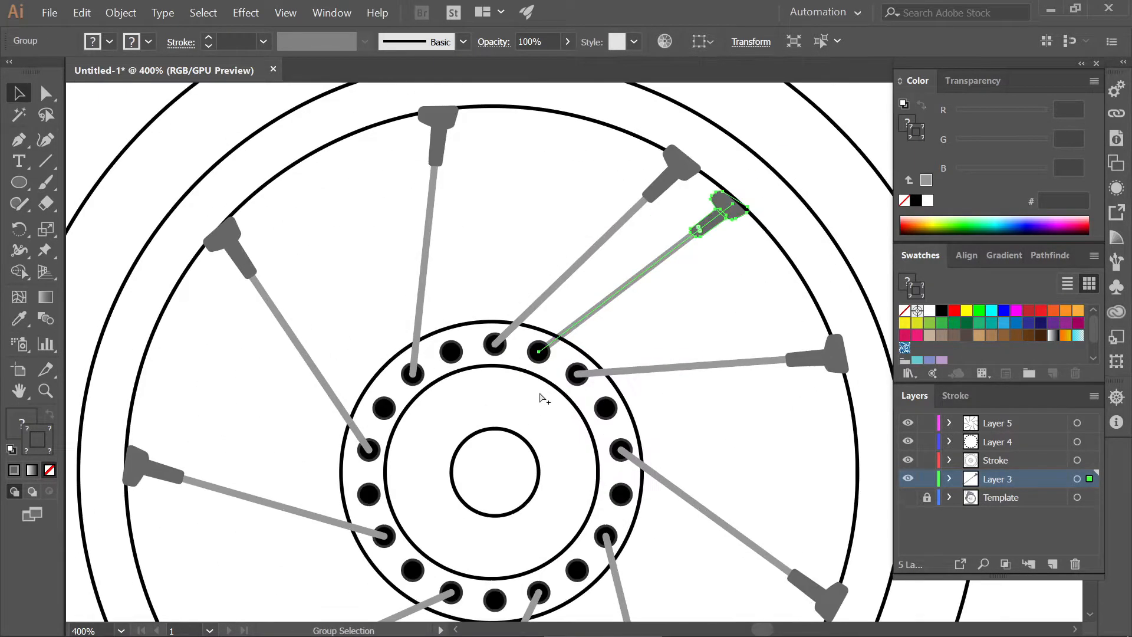
scroll(540, 396, down, 1)
click(808, 196)
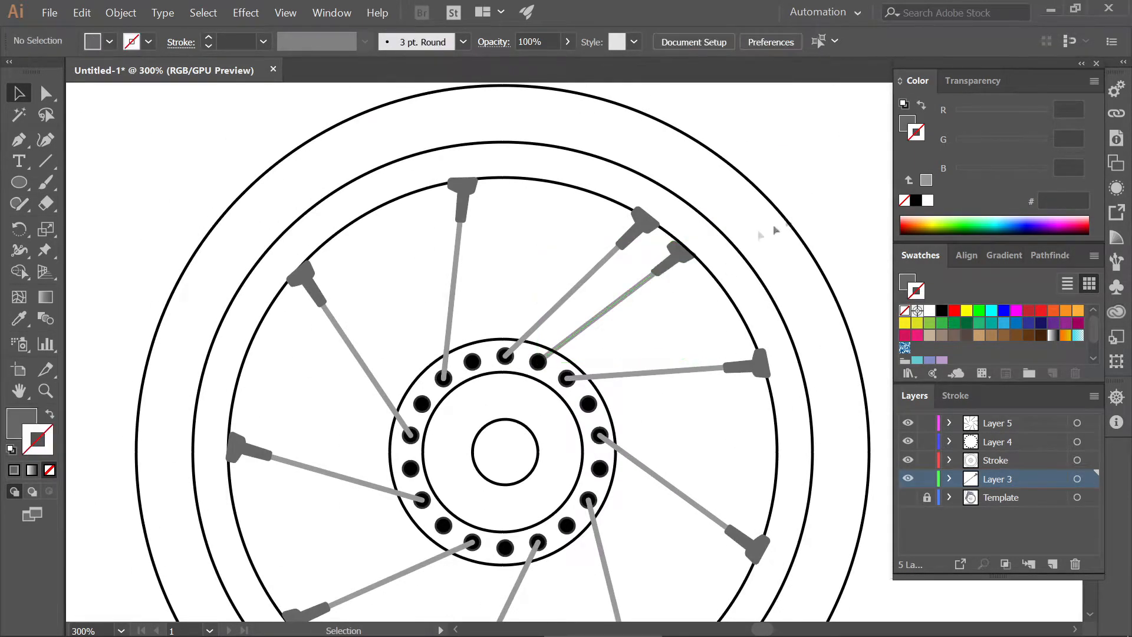
Step: Make a copy of the Layer 3 spoke rotated 40° about the hub's centre
click(649, 282)
scroll(529, 455, up, 1)
click(19, 229)
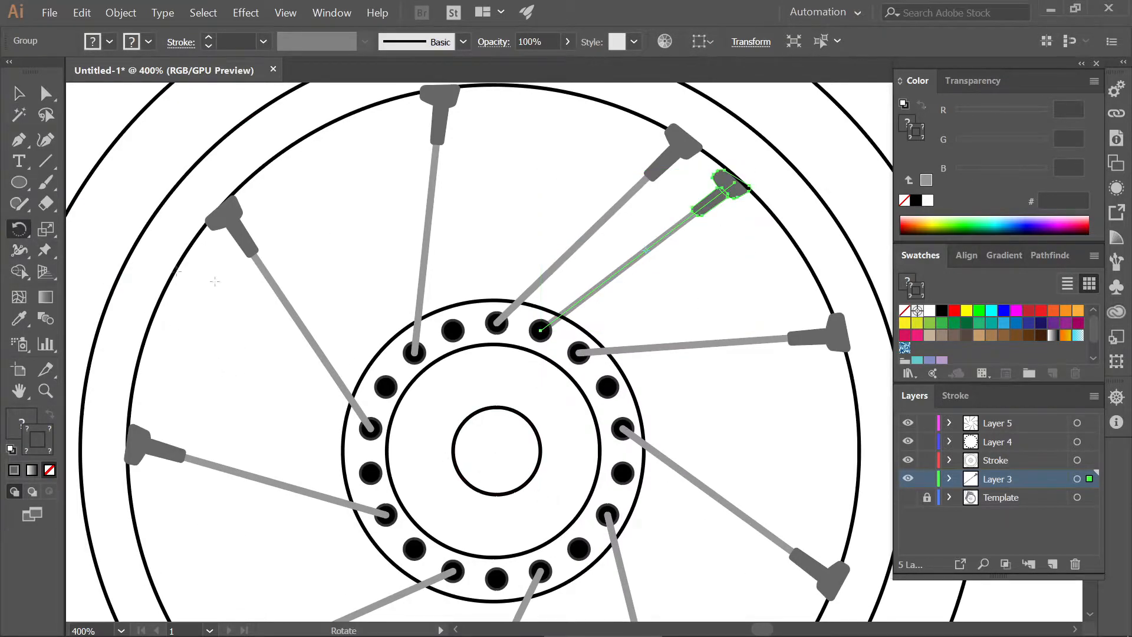
alt+click(495, 451)
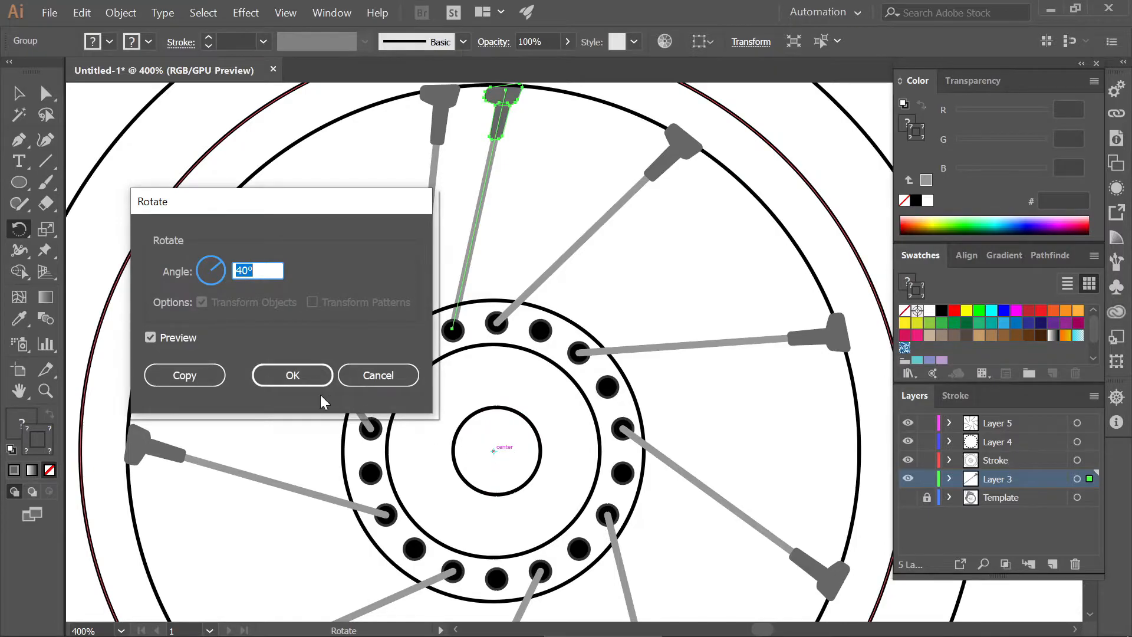
click(207, 373)
scroll(296, 375, down, 2)
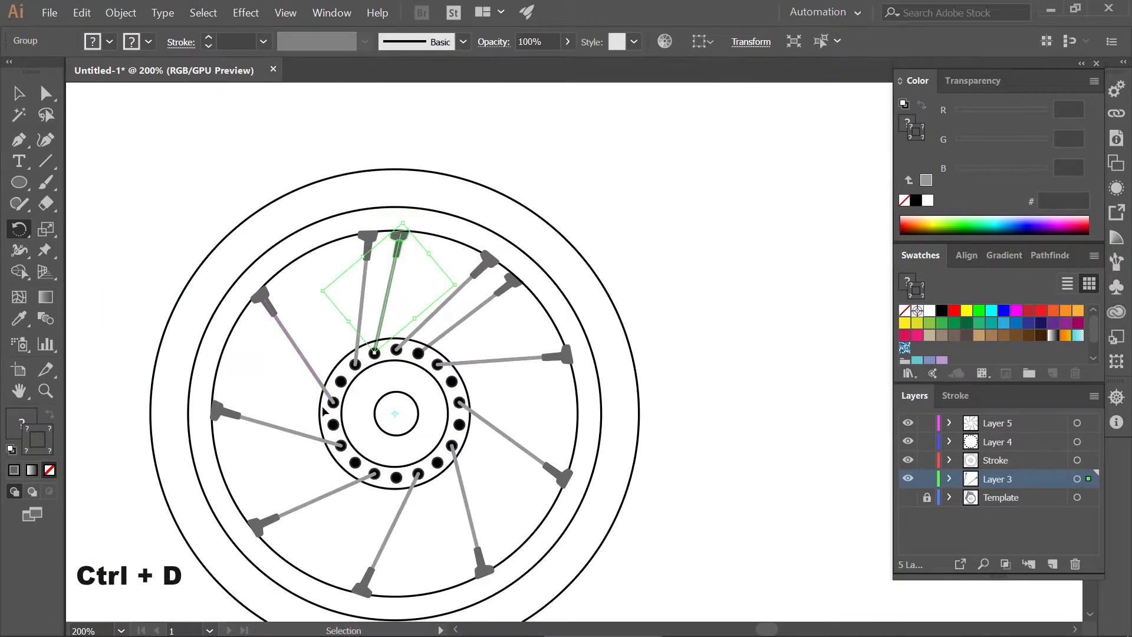
Step: Repeat the rotated copy until the Layer 3 spokes go around the whole wheel, and deselect
key(ctrl+d)
key(ctrl+d)
key(ctrl+d)
key(ctrl+d)
key(ctrl+d)
scroll(323, 406, up, 5)
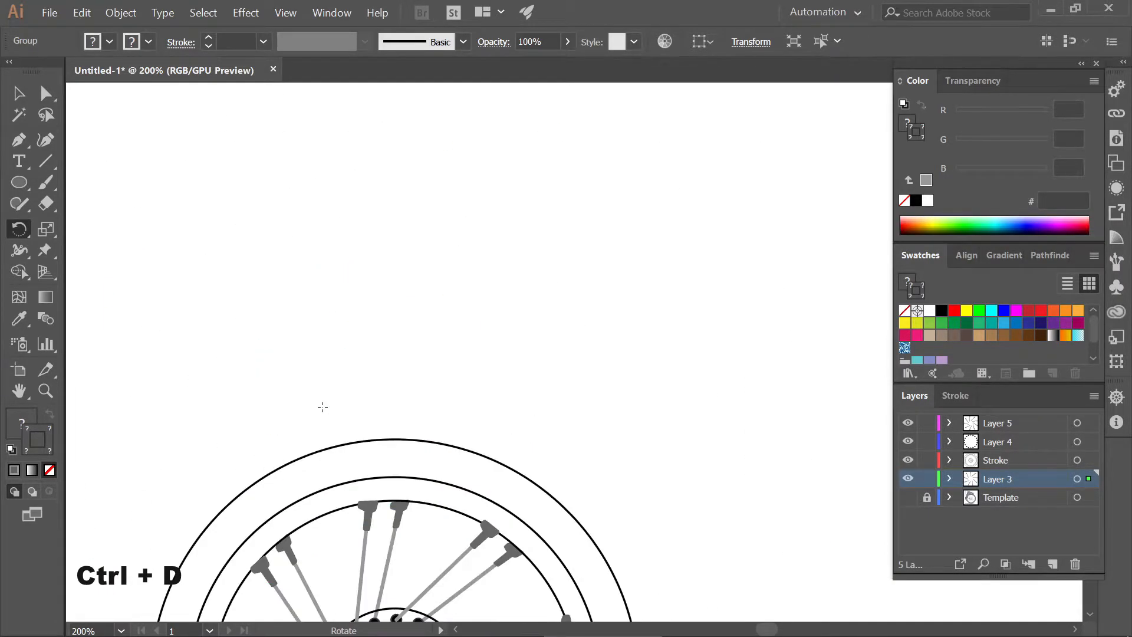
scroll(323, 406, down, 5)
scroll(342, 480, left, 2)
scroll(342, 480, down, 2)
key(v)
scroll(354, 407, up, 2)
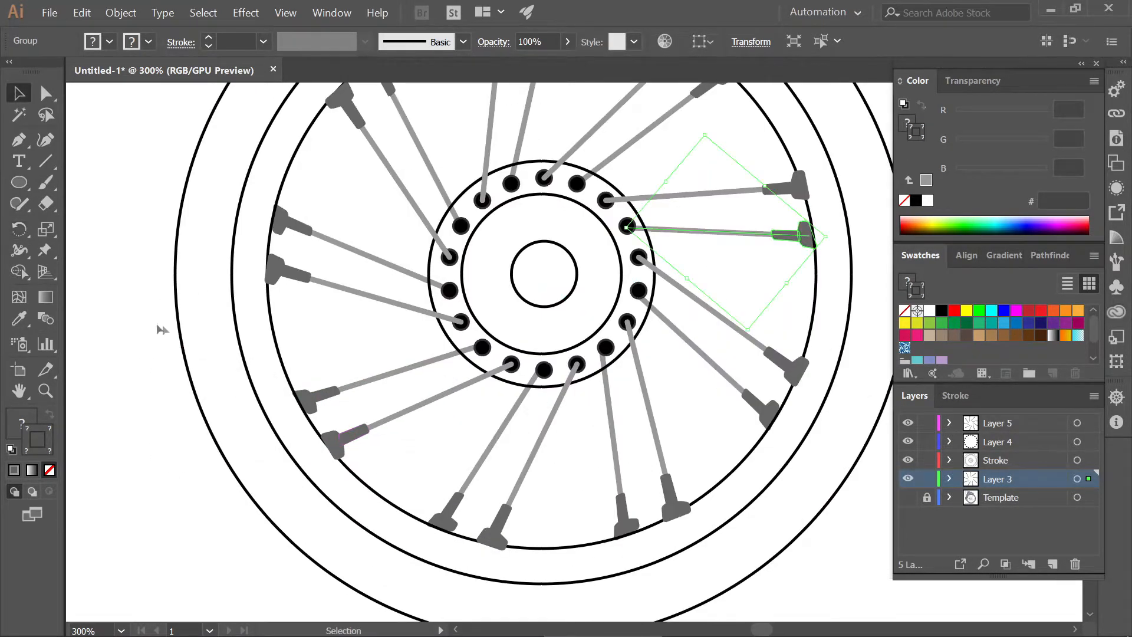
click(427, 434)
Step: Try filling the hub's outer circle with light grey B3B3B3
click(654, 268)
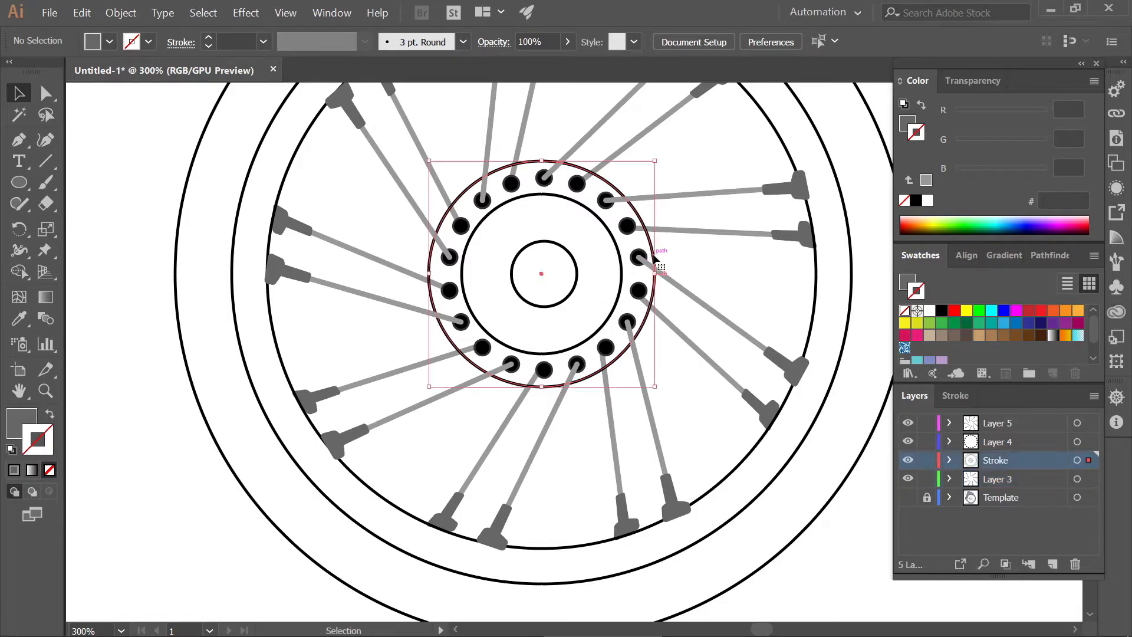
click(903, 125)
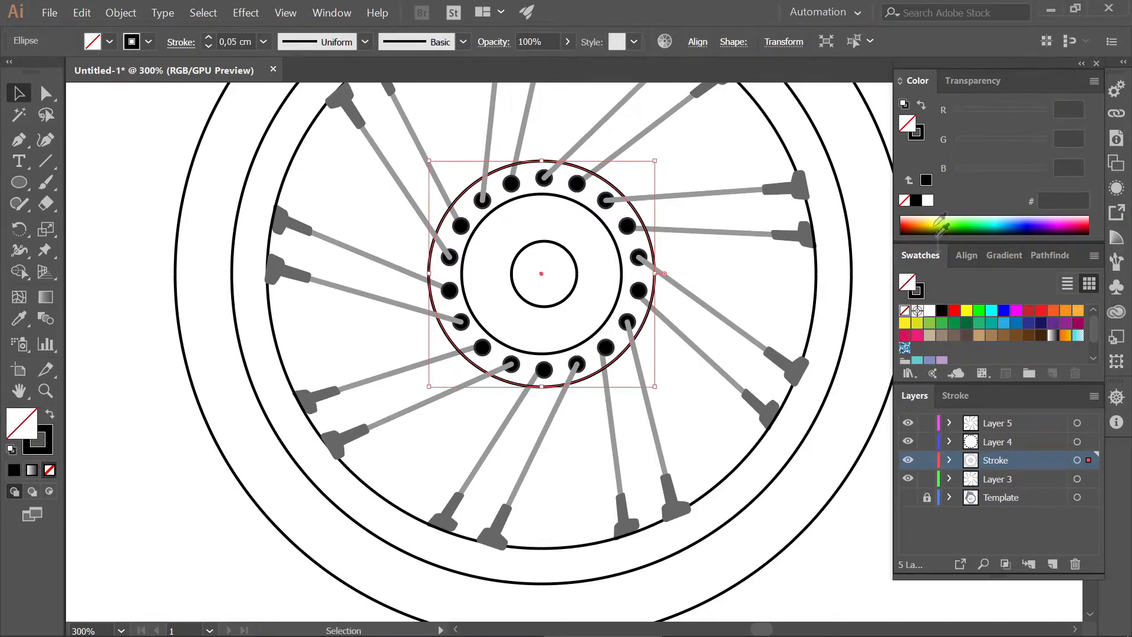
scroll(996, 335, down, 3)
click(1002, 353)
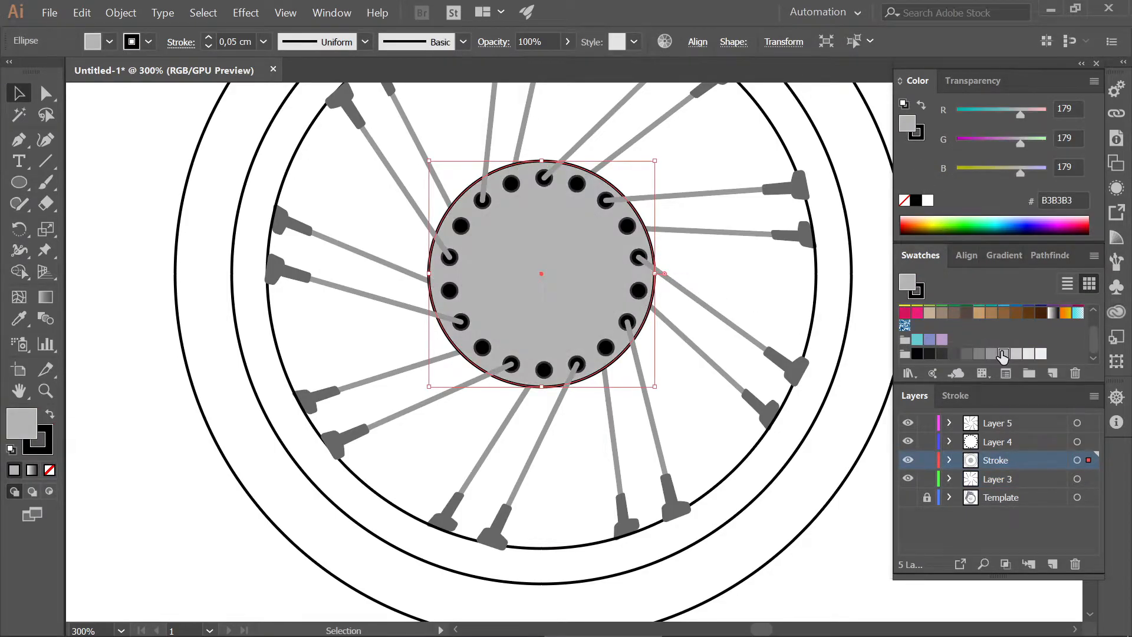
key(ctrl+z)
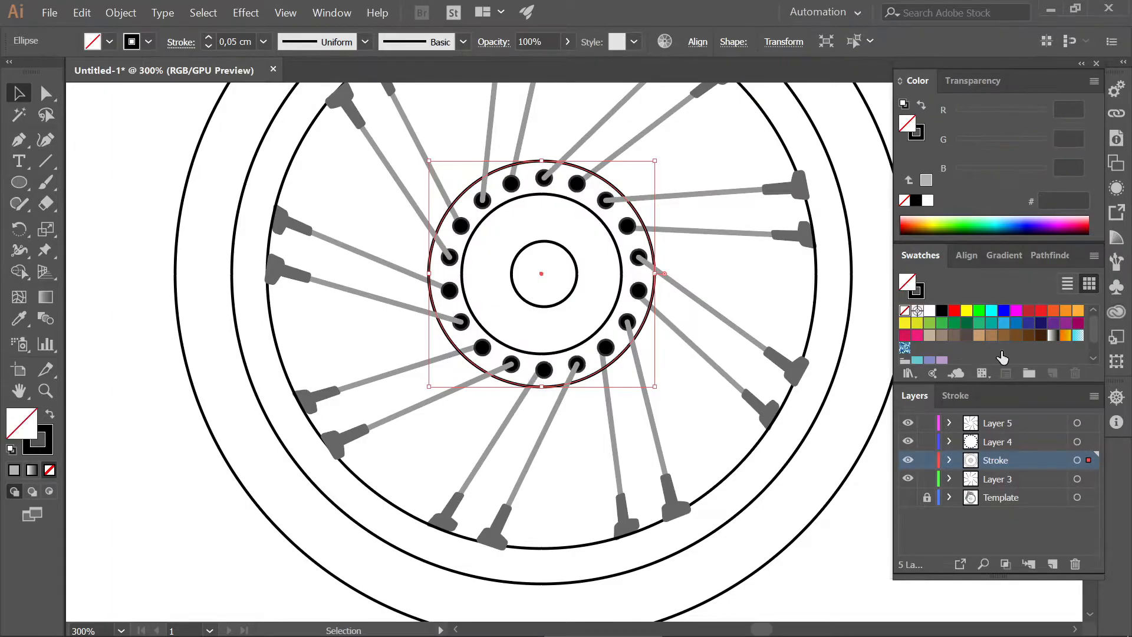
Step: Bring the hub's middle circle and its innermost circle to the front of the Stroke layer
click(619, 249)
right_click(619, 249)
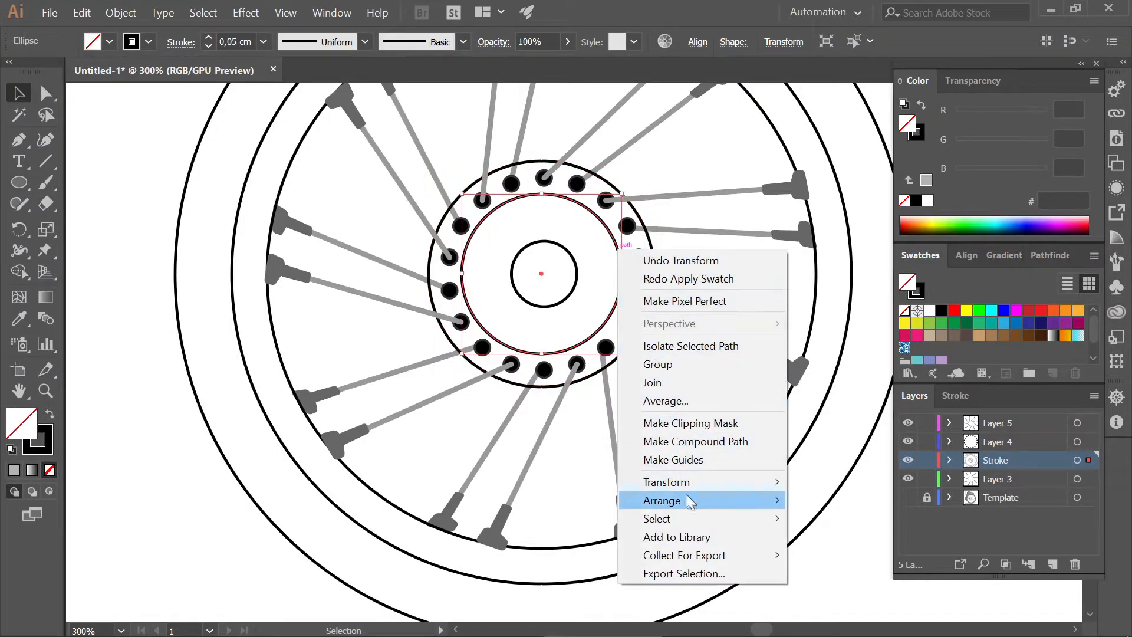
mouse_move(769, 500)
click(831, 499)
click(576, 280)
right_click(576, 283)
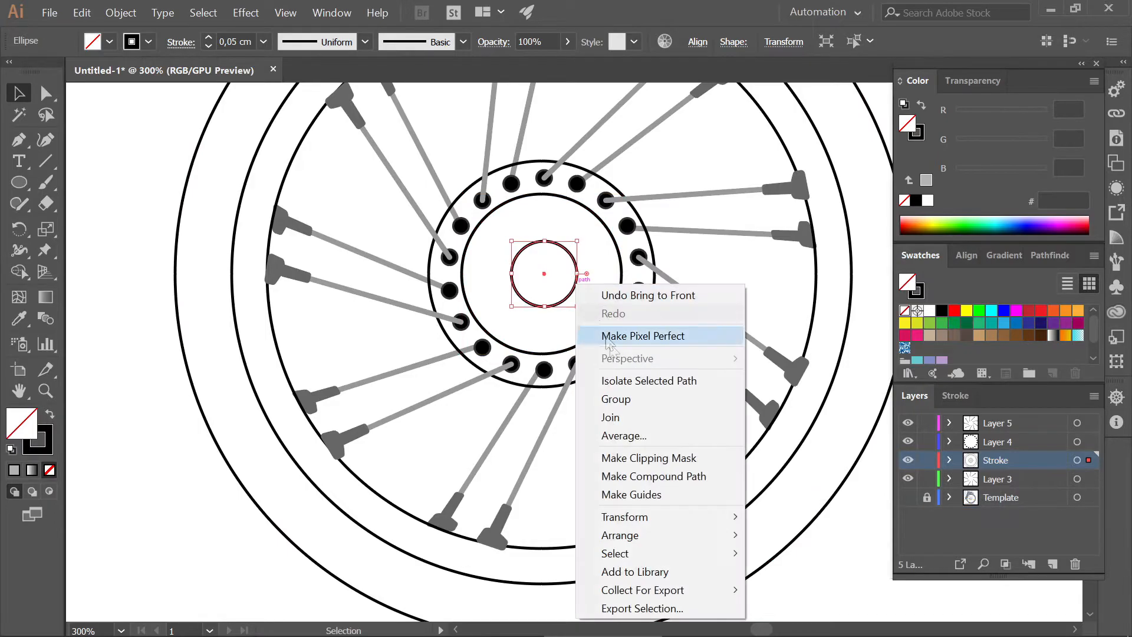
mouse_move(669, 547)
click(825, 535)
click(579, 295)
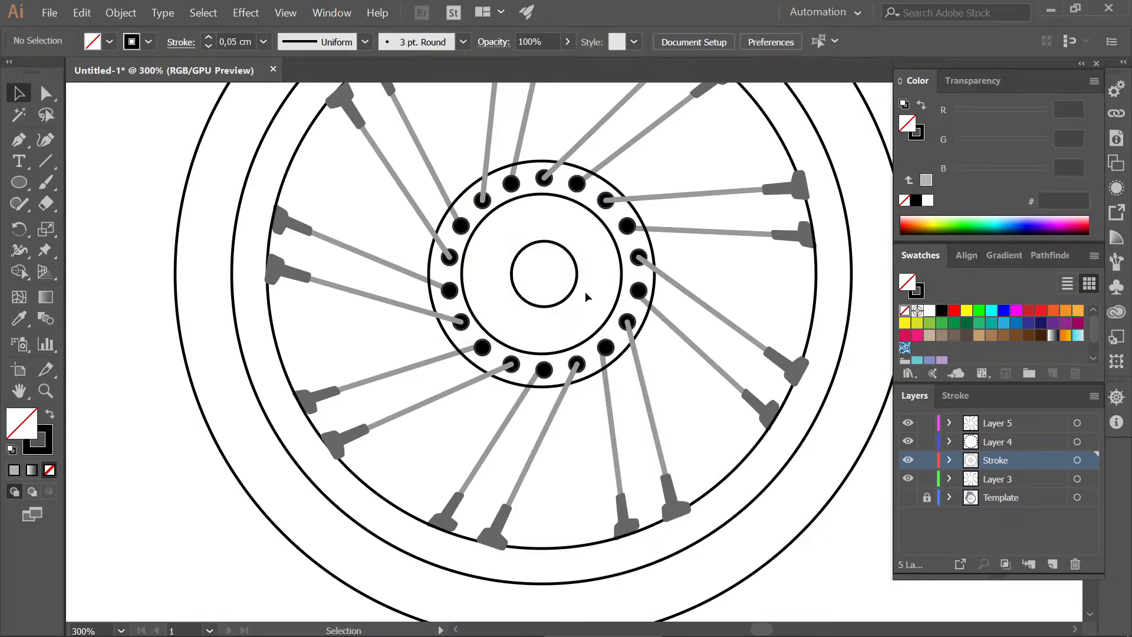
Step: On Layer 3, draw a straight line from the hole just clockwise of the topmost one, crossing two spokes, to the inner rim circle
scroll(585, 292, down, 1)
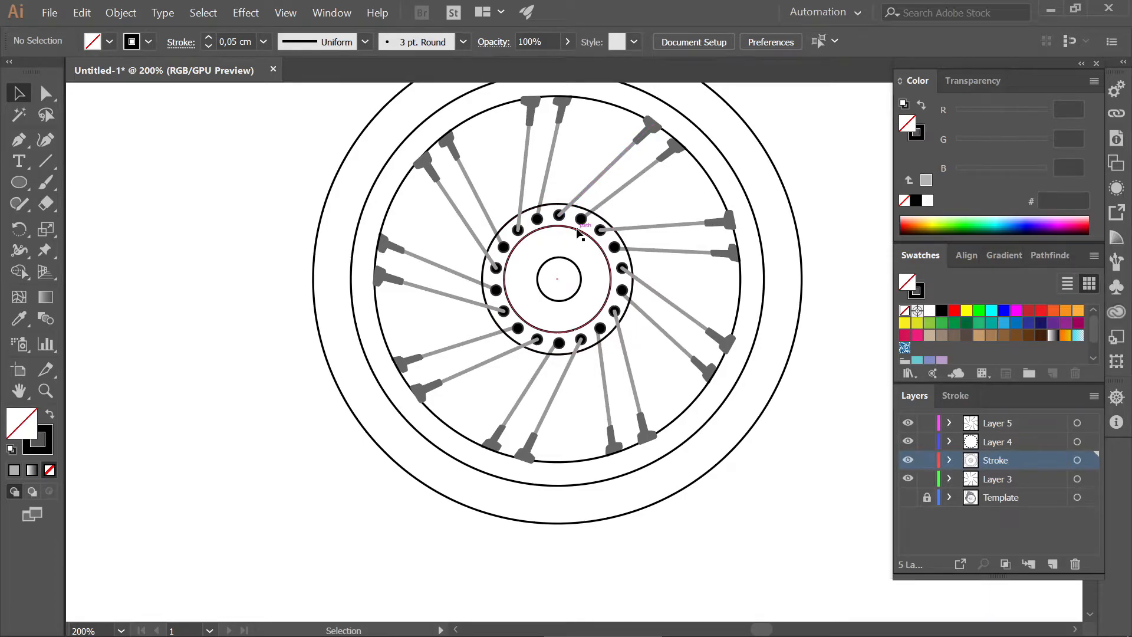
scroll(568, 188, up, 1)
scroll(567, 185, up, 1)
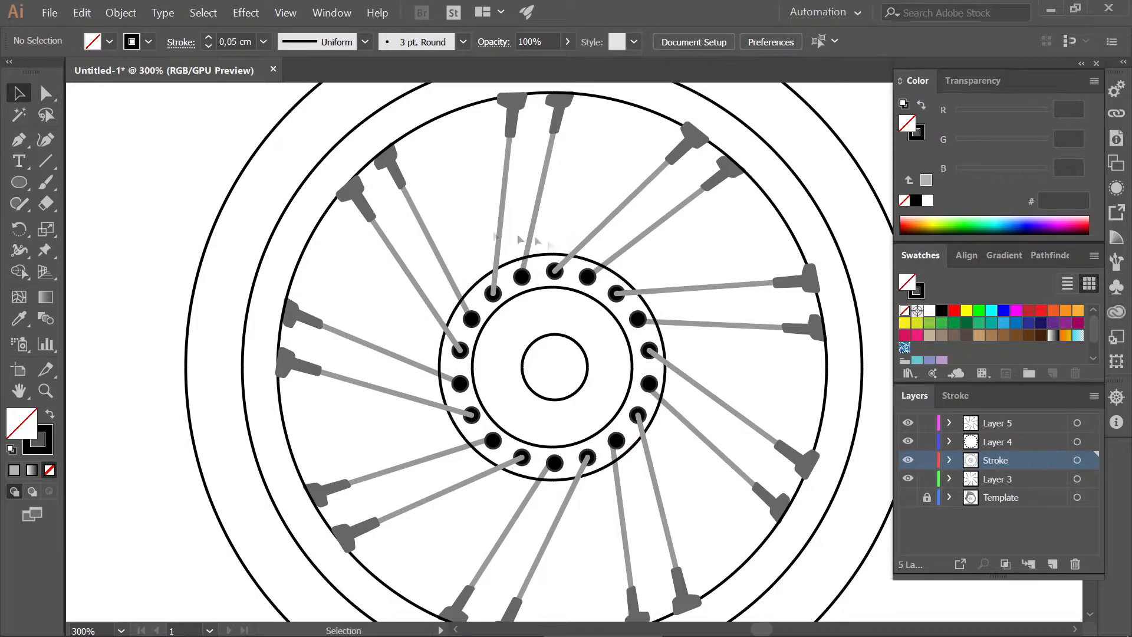
click(1020, 424)
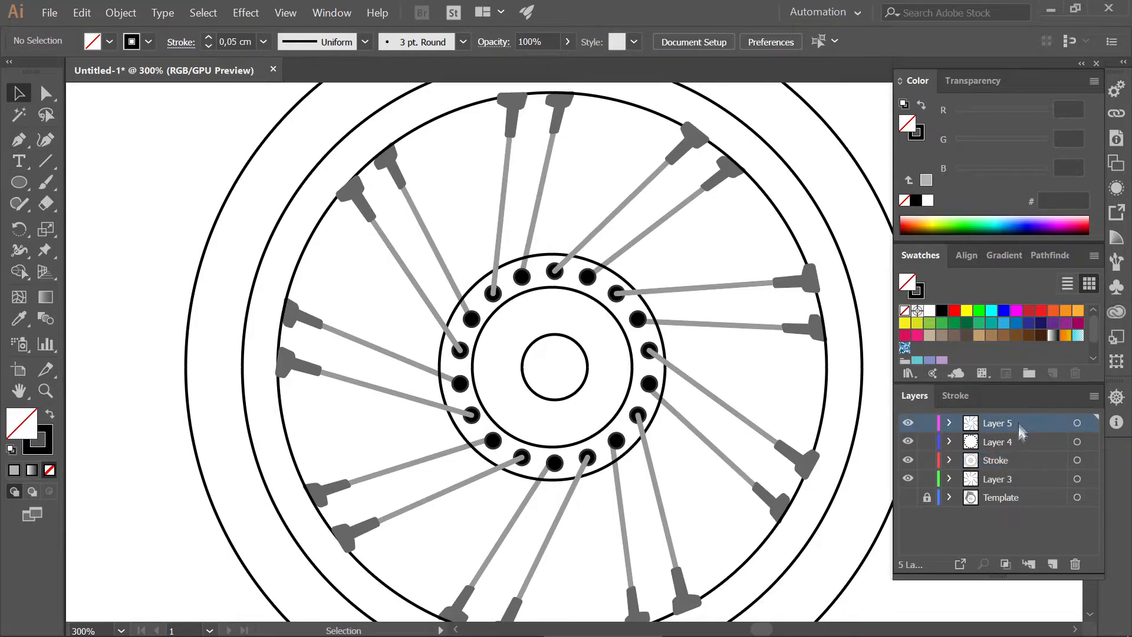
click(1011, 480)
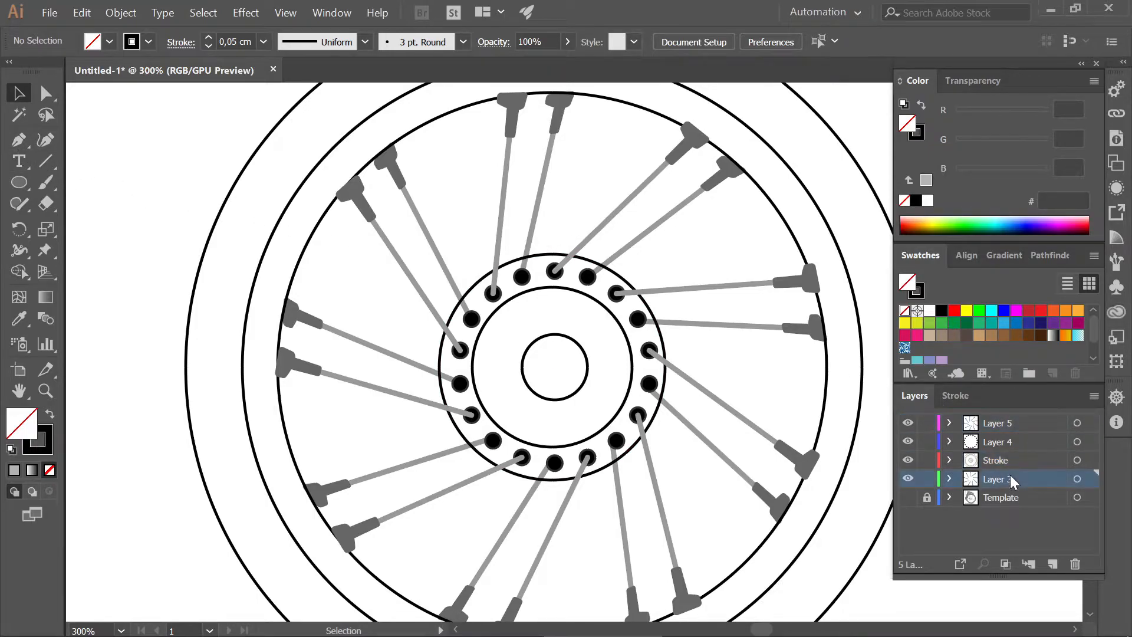
click(24, 147)
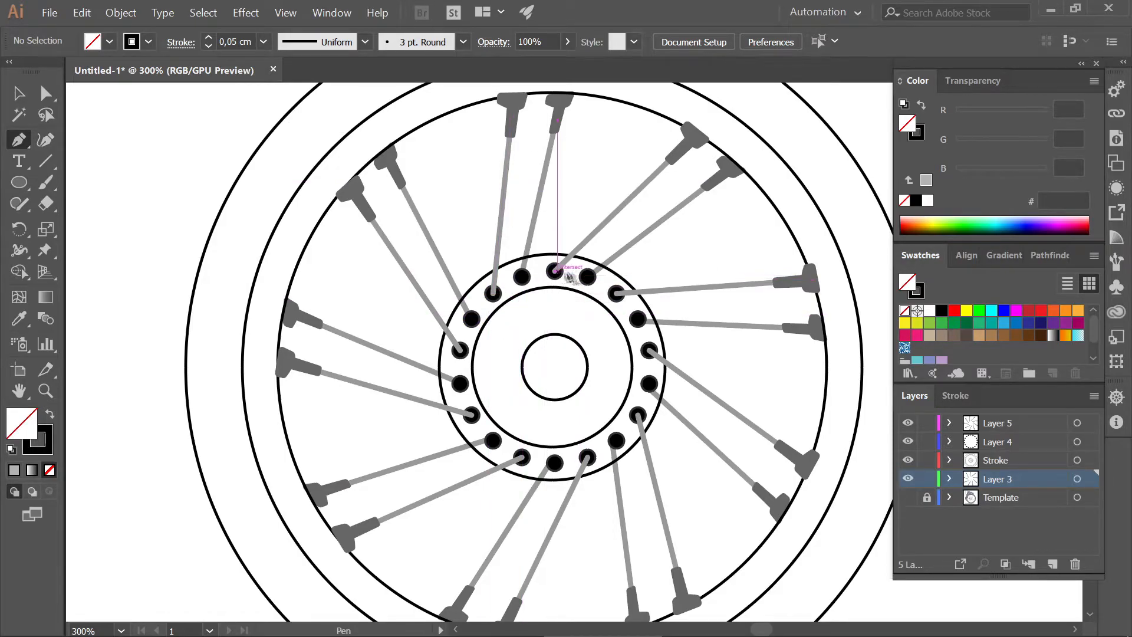
click(587, 276)
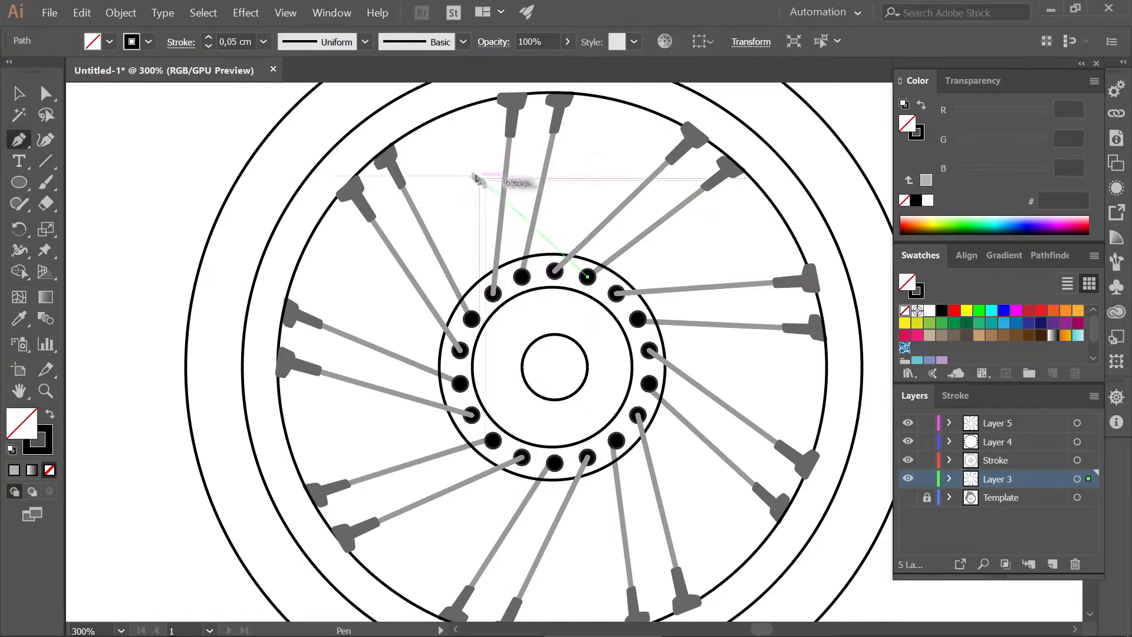
click(469, 108)
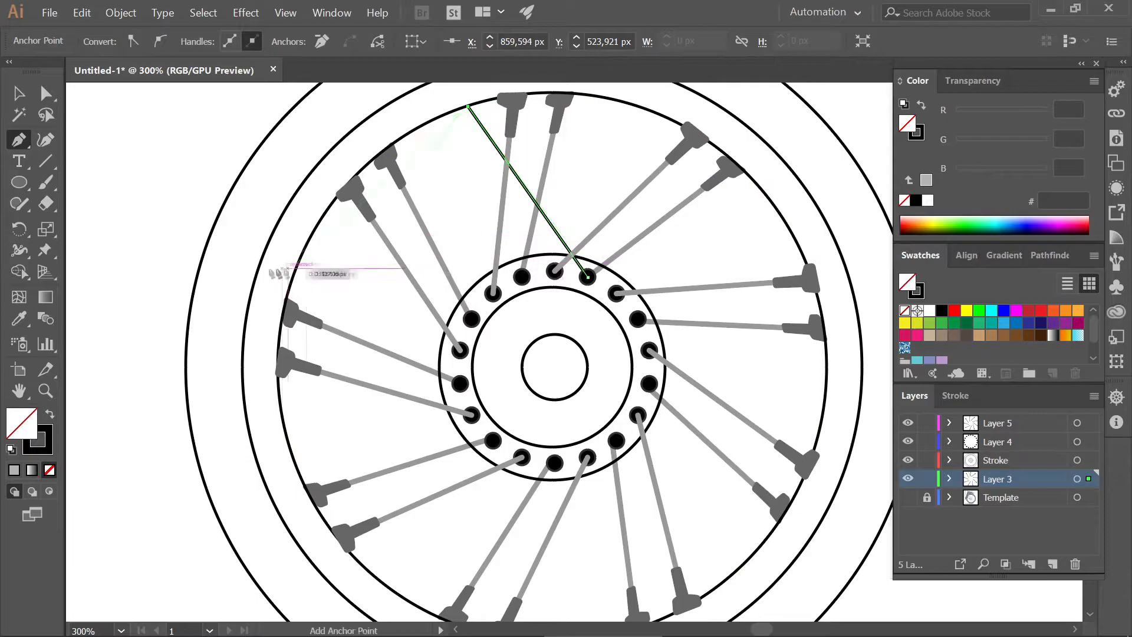
Step: Give the new line the grey 0,1 cm stroke of an existing spoke and deselect it
key(i)
click(506, 201)
click(504, 203)
key(v)
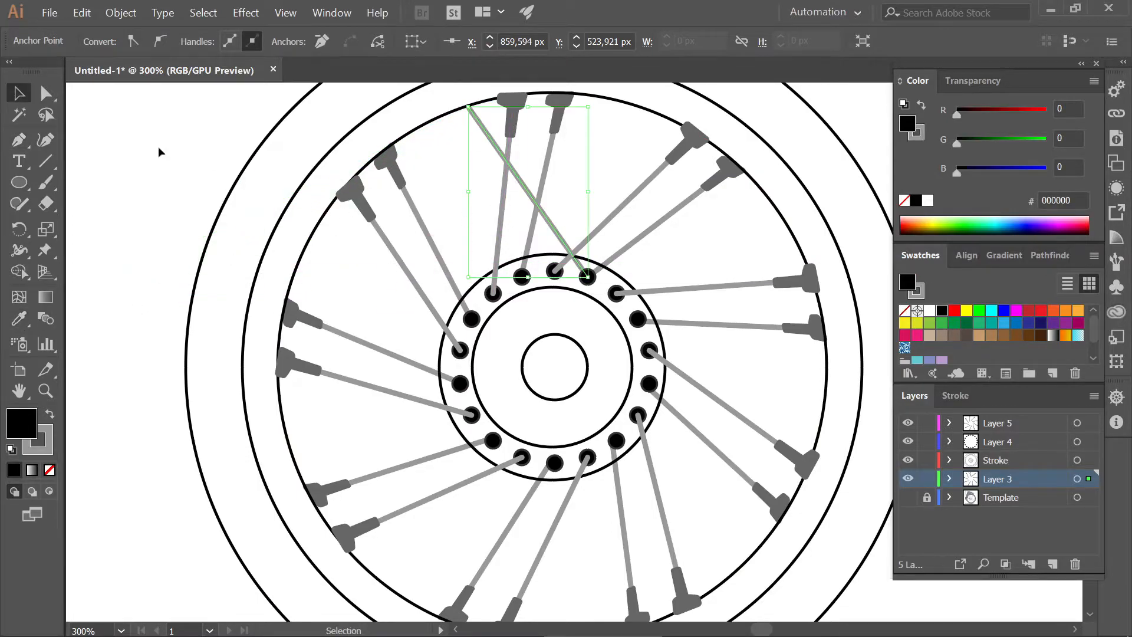
click(159, 151)
scroll(474, 147, up, 1)
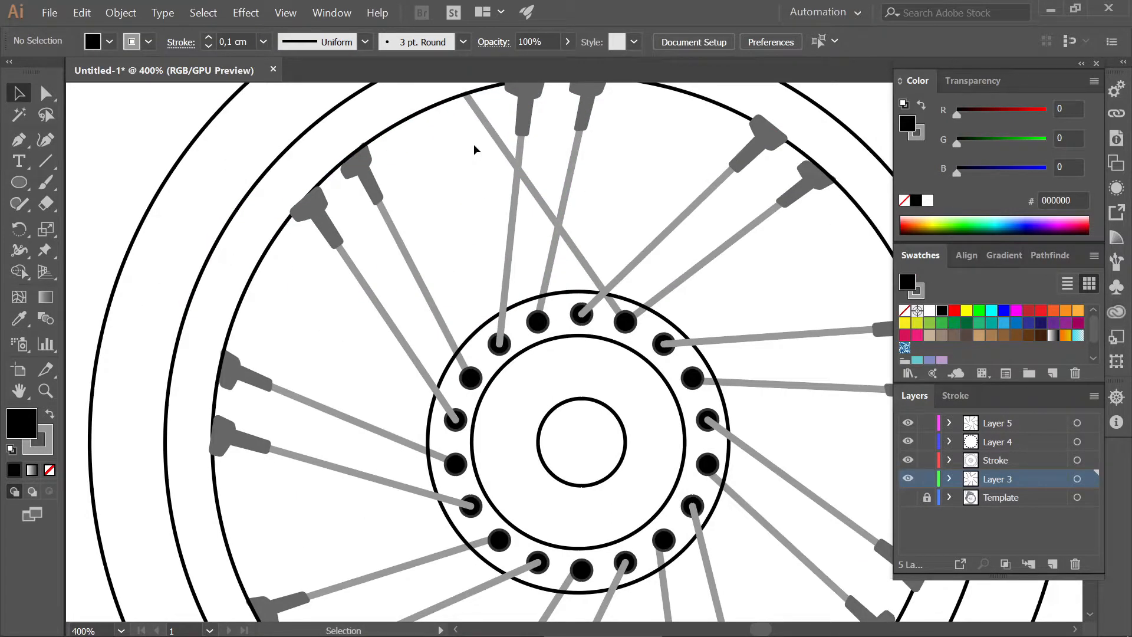
Step: Copy the dark grey head and neck shapes of the spoke nipple near the wheel's top and paste them on Layer 3
click(498, 143)
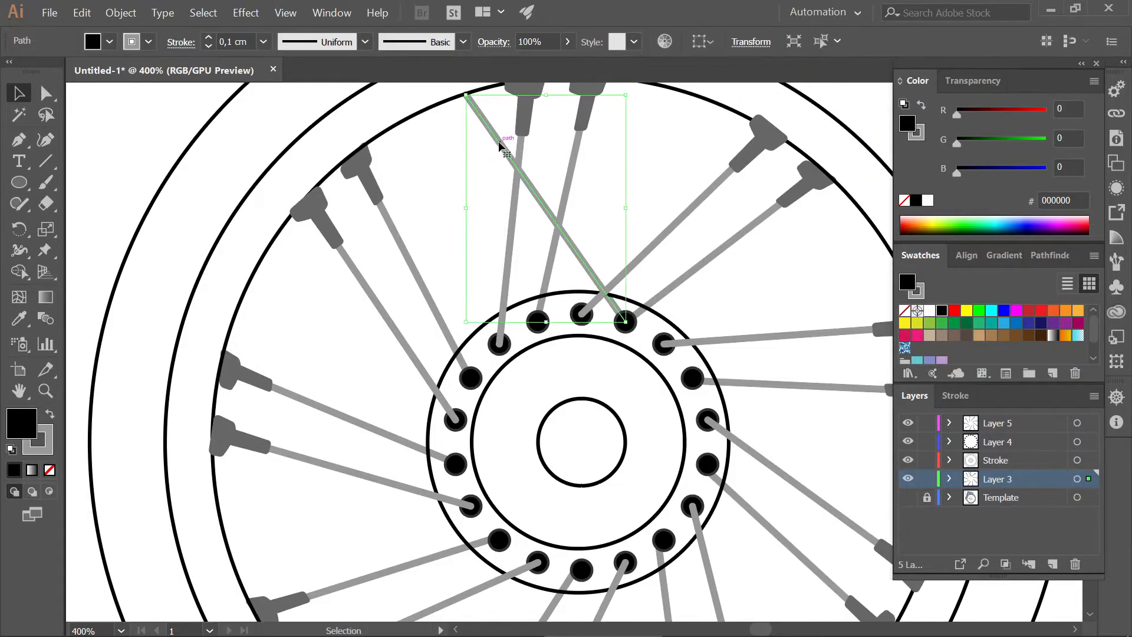
scroll(497, 141, up, 1)
double_click(528, 133)
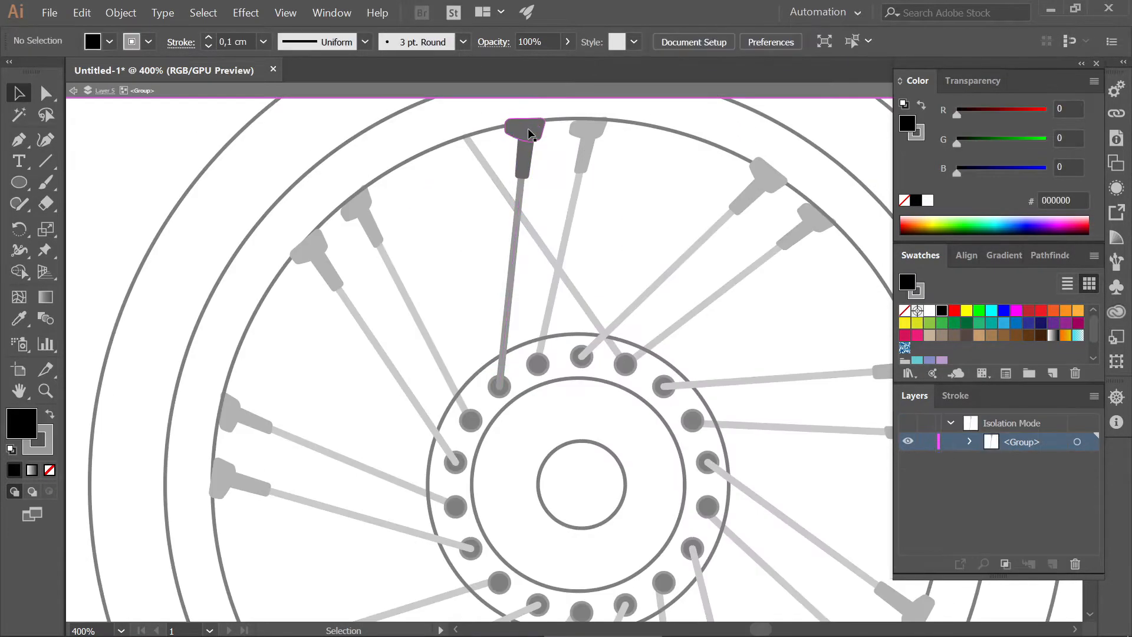
click(526, 157)
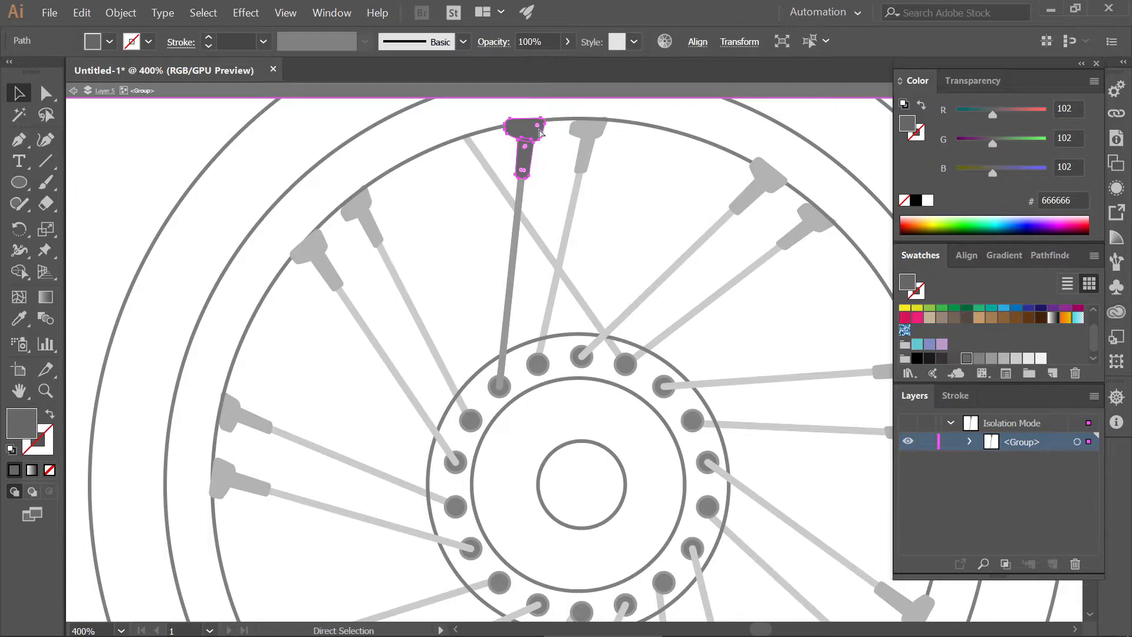
double_click(639, 269)
click(511, 204)
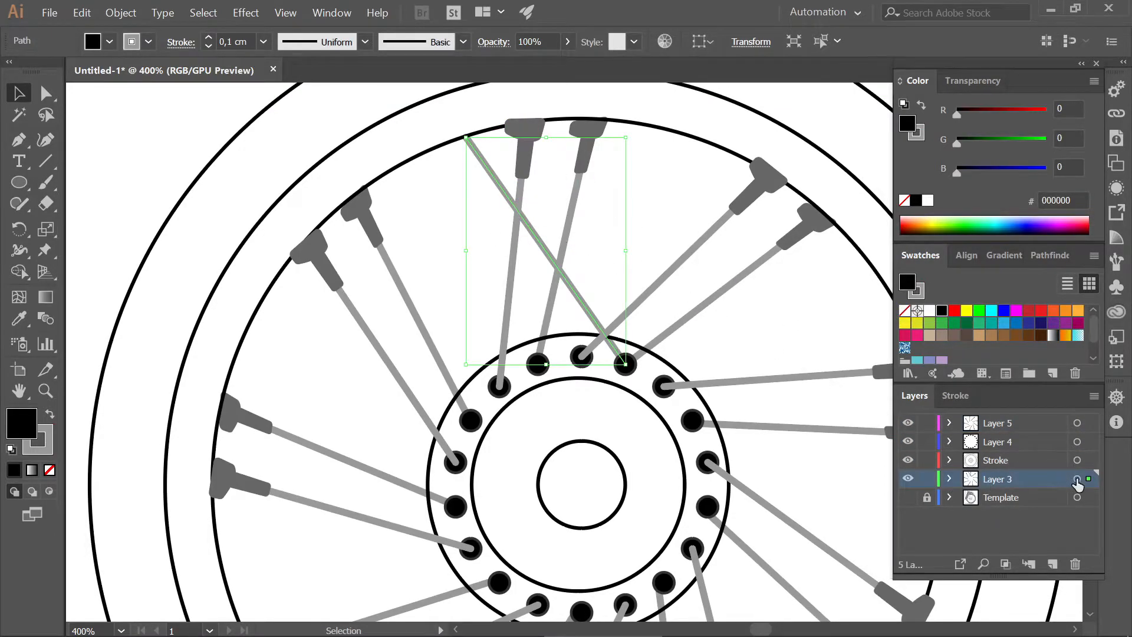
key(ctrl+v)
Step: Select both pasted nipple shapes and move them onto the outer end of the crossing line at the inner rim circle
drag(586, 333, 520, 231)
key(ctrl+z)
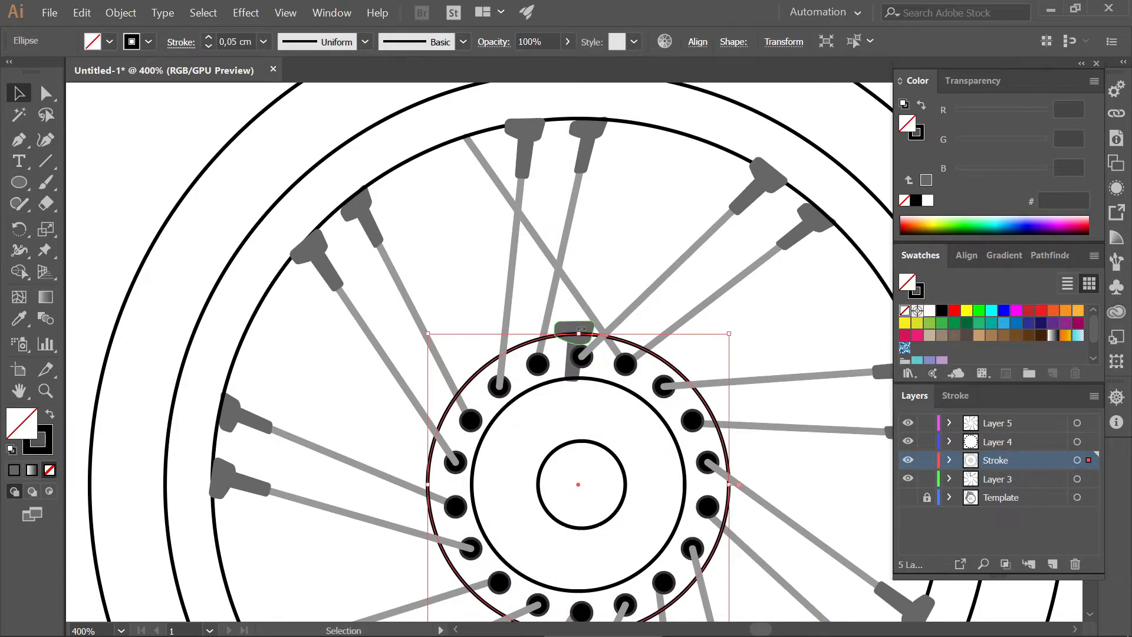
click(579, 326)
shift+click(573, 348)
drag(576, 340, 473, 154)
scroll(473, 154, up, 1)
right_click(476, 156)
mouse_move(628, 369)
click(687, 429)
click(792, 387)
Step: Rotate the nipple to follow the crossing line's angle, align it with the line's end, and deselect it
drag(481, 257, 526, 248)
drag(470, 179, 480, 166)
scroll(480, 165, up, 1)
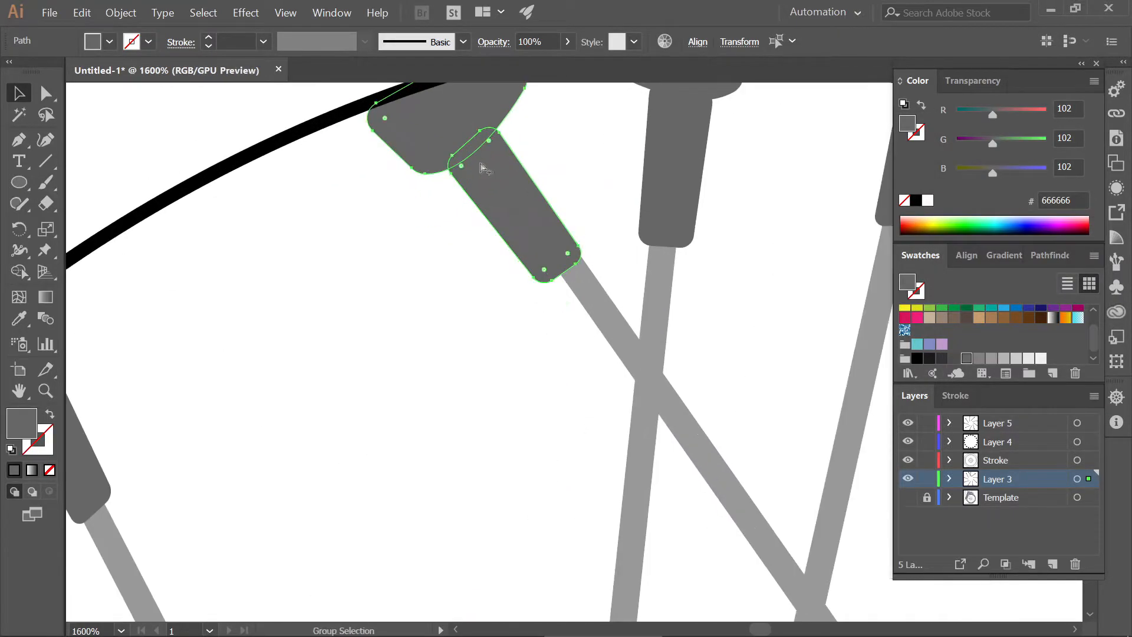
scroll(505, 179, down, 5)
click(243, 144)
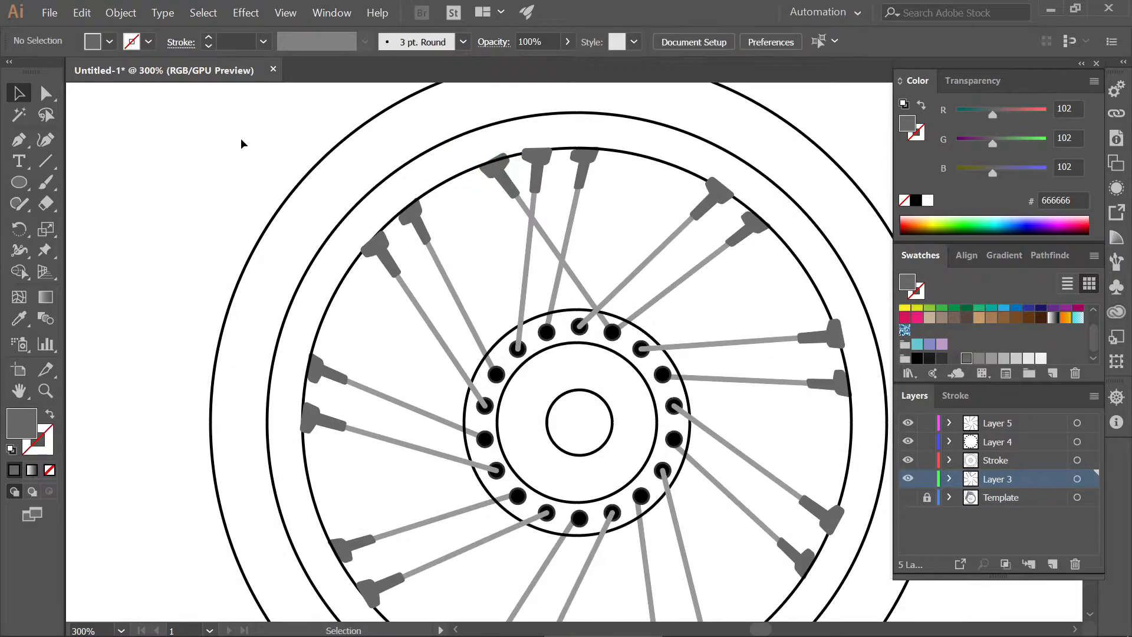
Step: Select the nipple shapes together with the crossing line and group them as one spoke
drag(512, 186, 488, 176)
scroll(494, 172, up, 2)
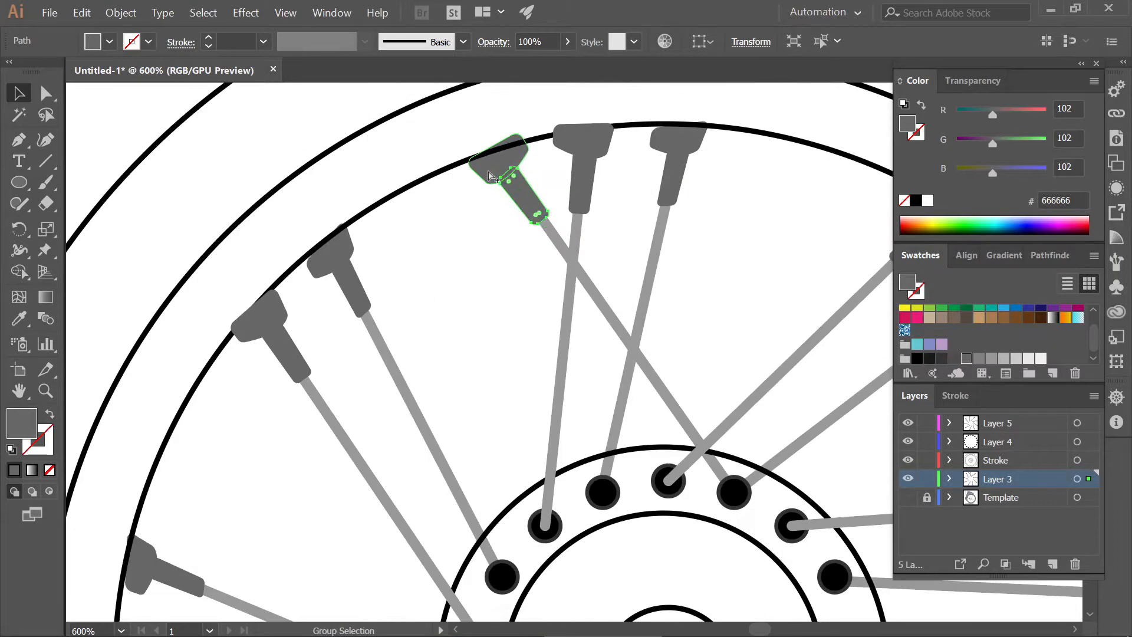
shift+click(494, 170)
shift+click(597, 295)
scroll(591, 265, down, 2)
scroll(622, 364, up, 1)
key(ctrl+g)
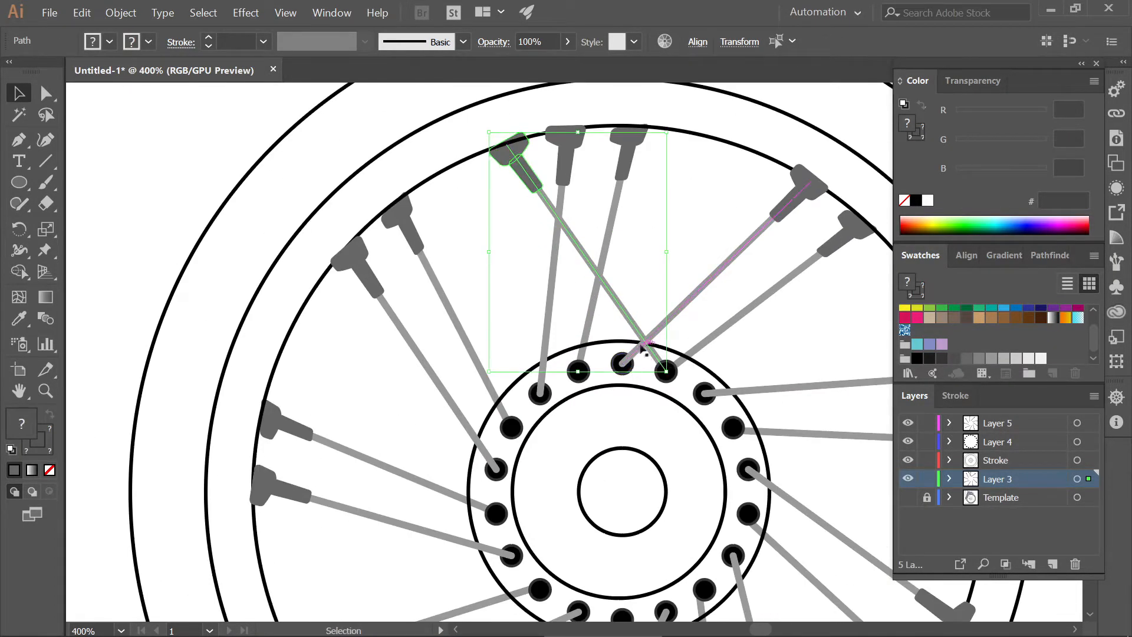
Step: Make a copy of the grouped spoke rotated counter-clockwise by two holes around the hub's centre
scroll(631, 319, down, 1)
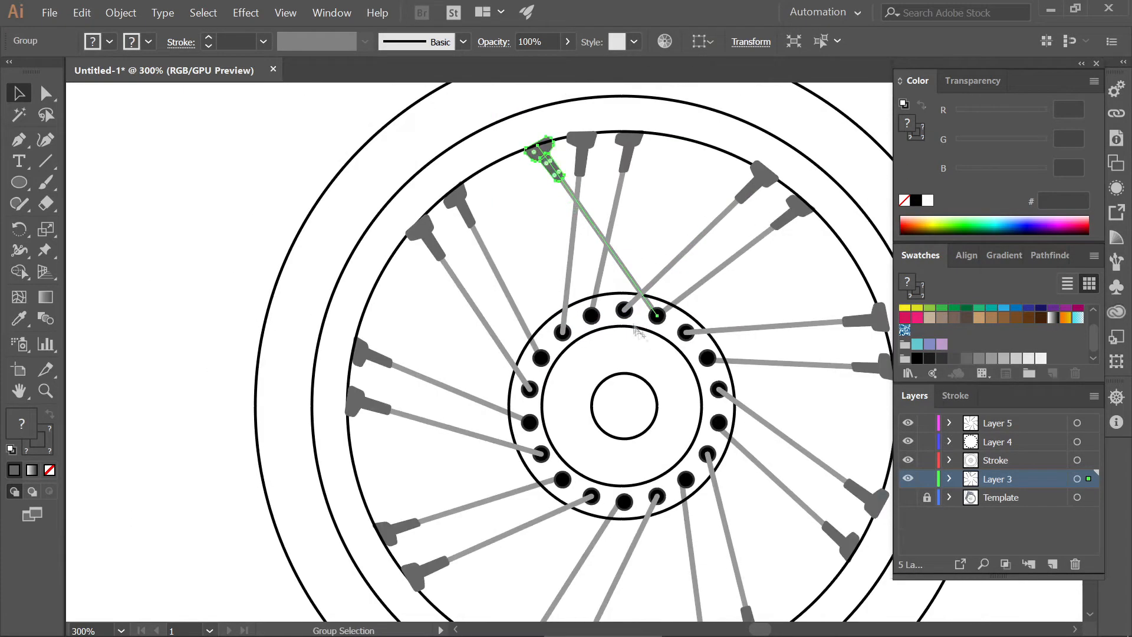
scroll(642, 332, down, 1)
scroll(639, 328, right, 3)
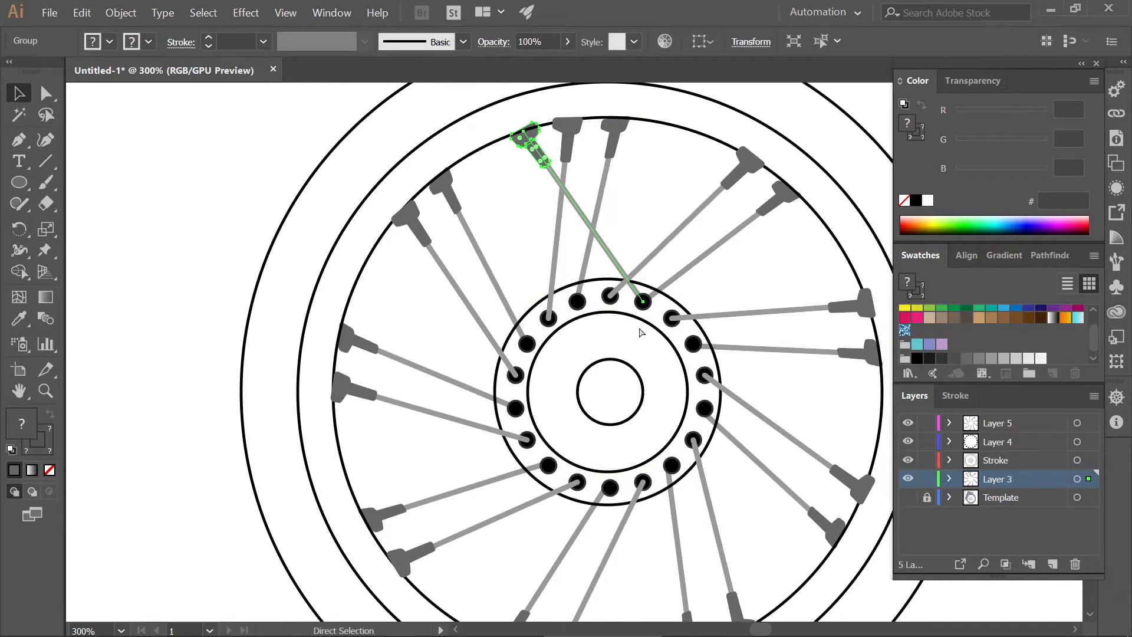
click(26, 235)
scroll(583, 378, up, 2)
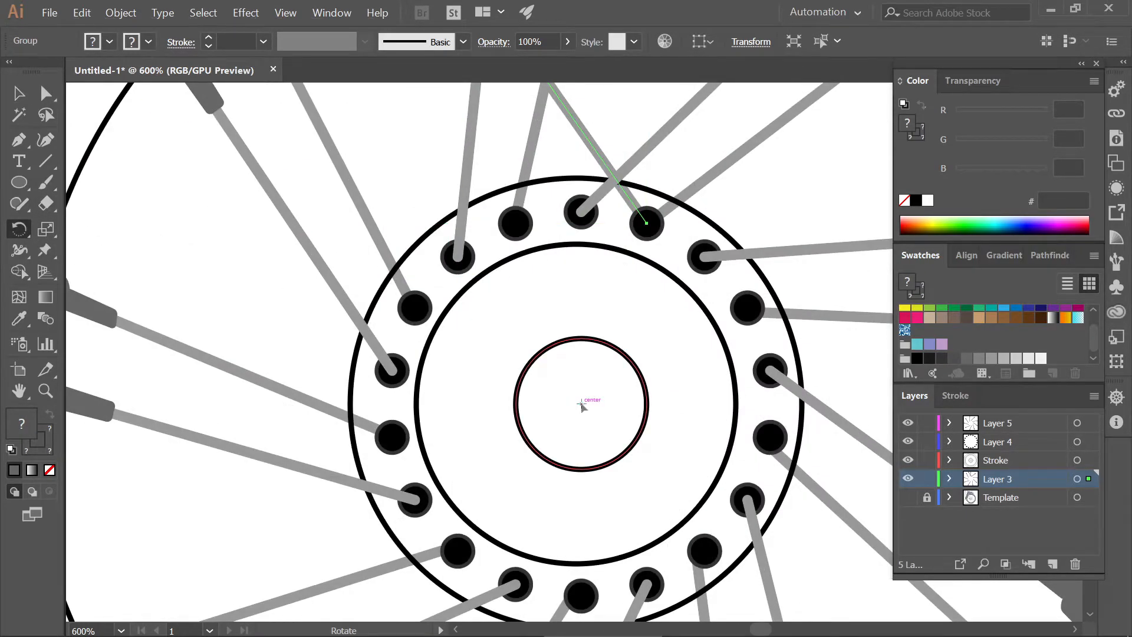
alt+click(581, 404)
click(185, 376)
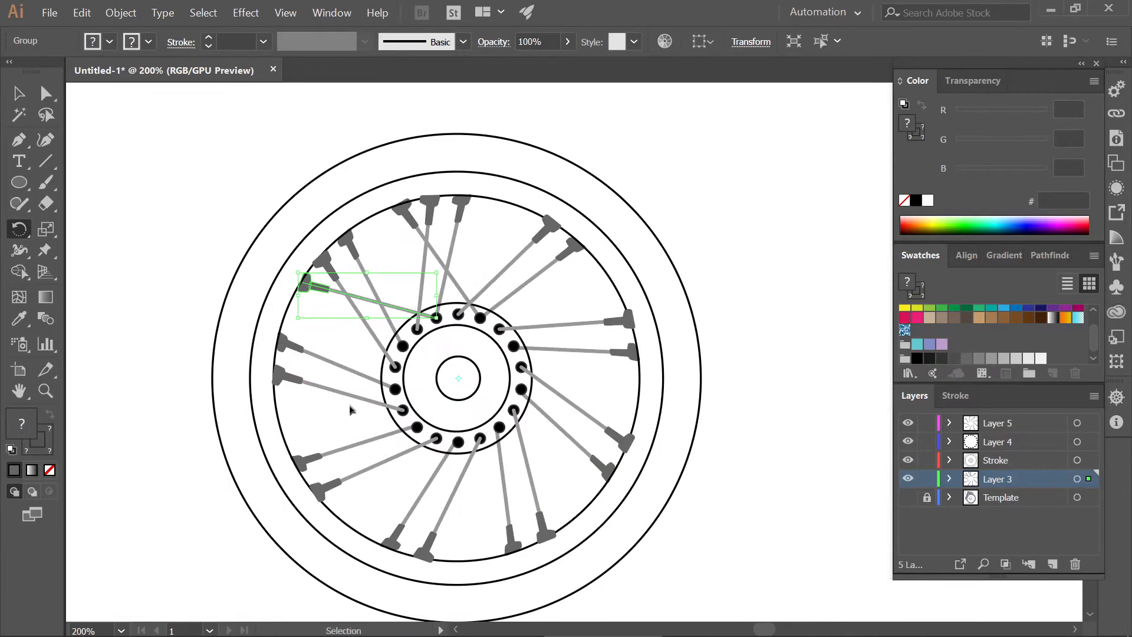
Step: Repeat the rotated copy seven more times to complete the ring of nine crossing spokes, and deselect
key(ctrl+d)
key(ctrl+d)
key(ctrl+d)
key(ctrl+d)
key(ctrl+d)
key(ctrl+d)
key(ctrl+d)
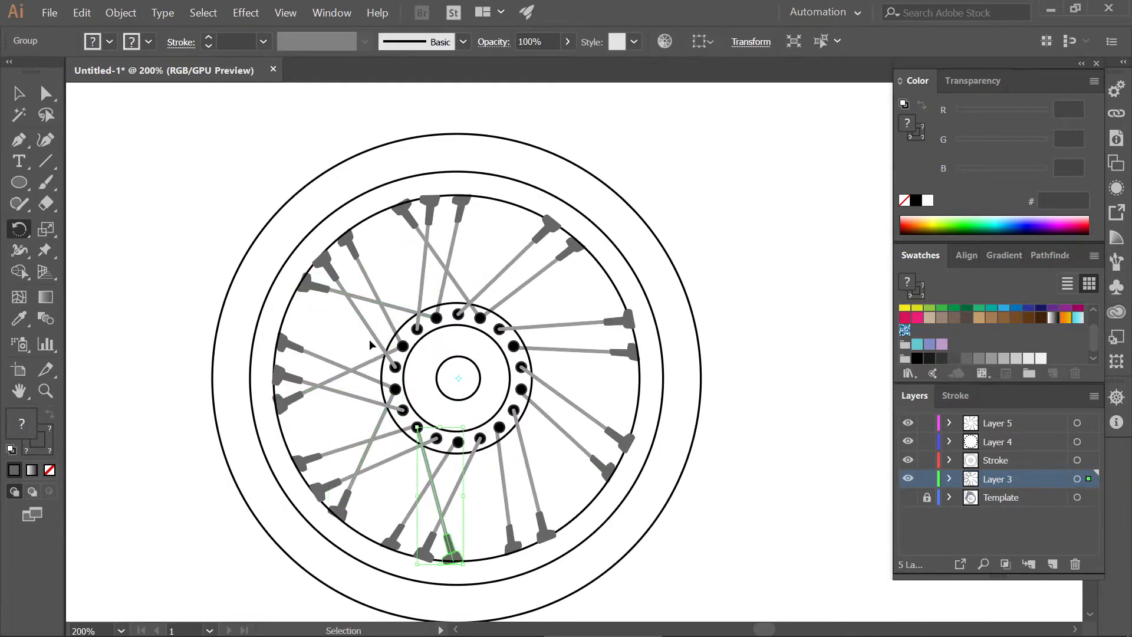
key(v)
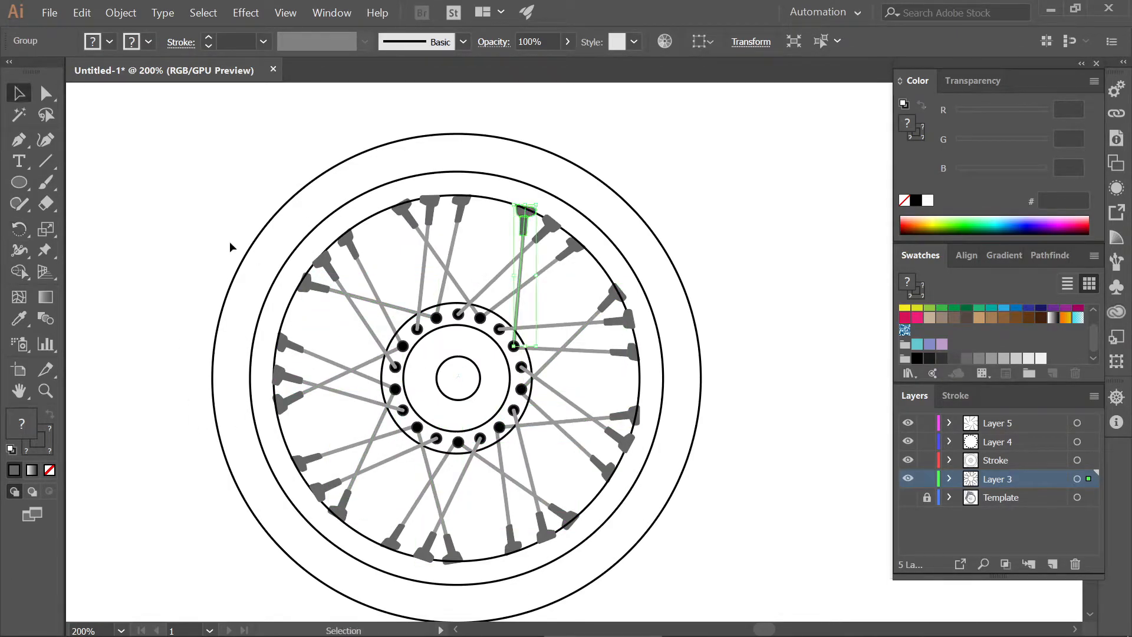
click(229, 246)
Step: Select the original crossing spoke, add a new layer above Layer 3, and name it Layer 3.1
scroll(377, 303, up, 1)
click(492, 274)
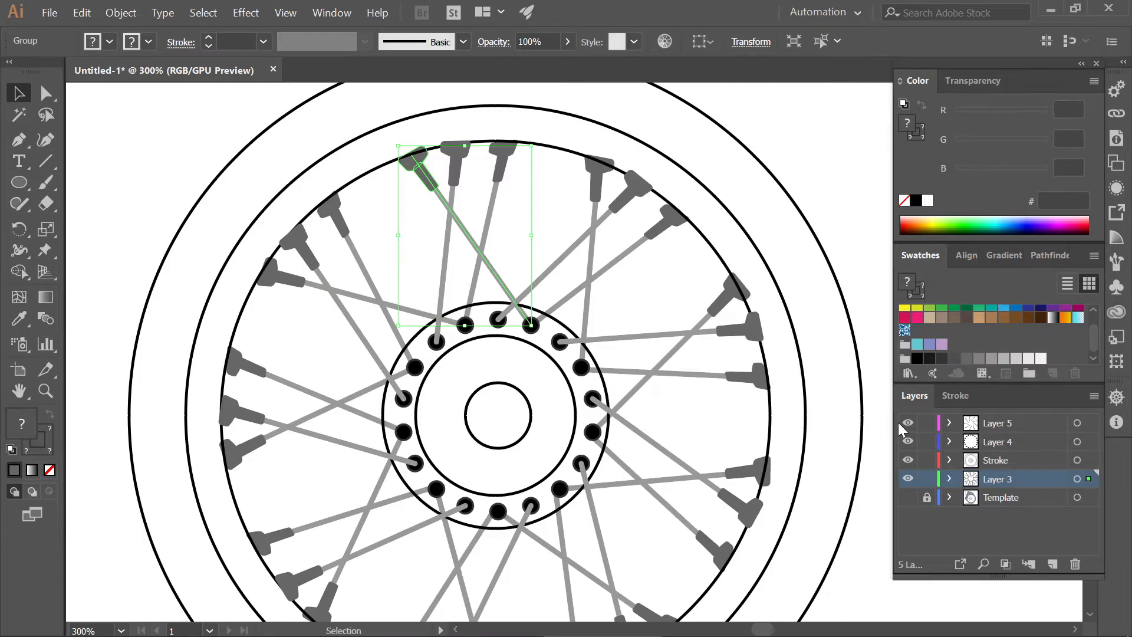
click(1052, 565)
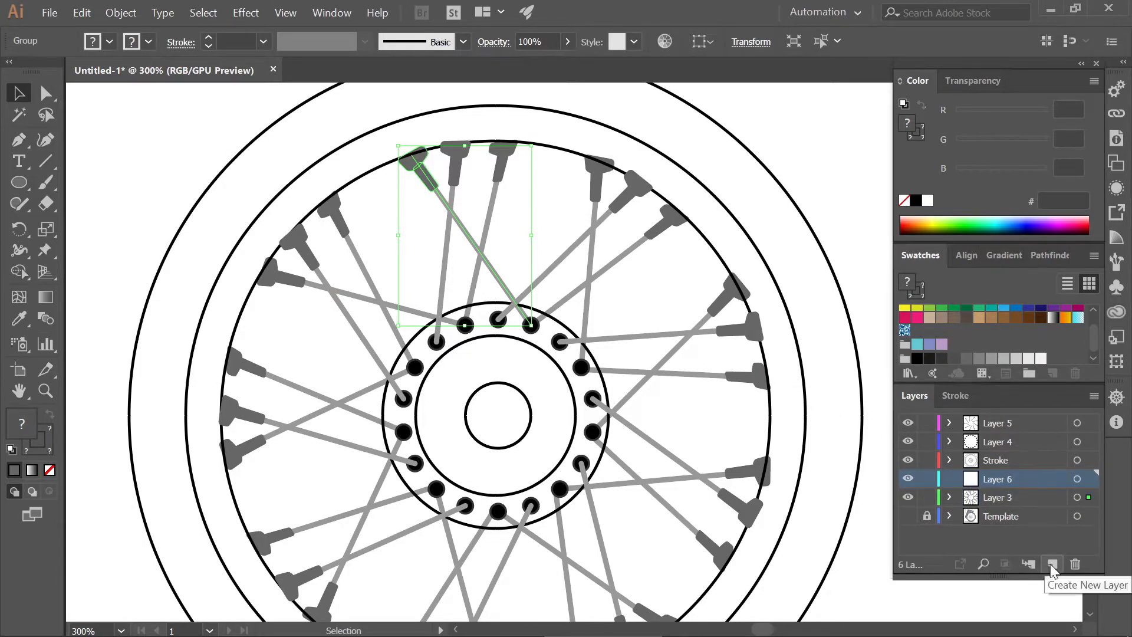
double_click(1016, 478)
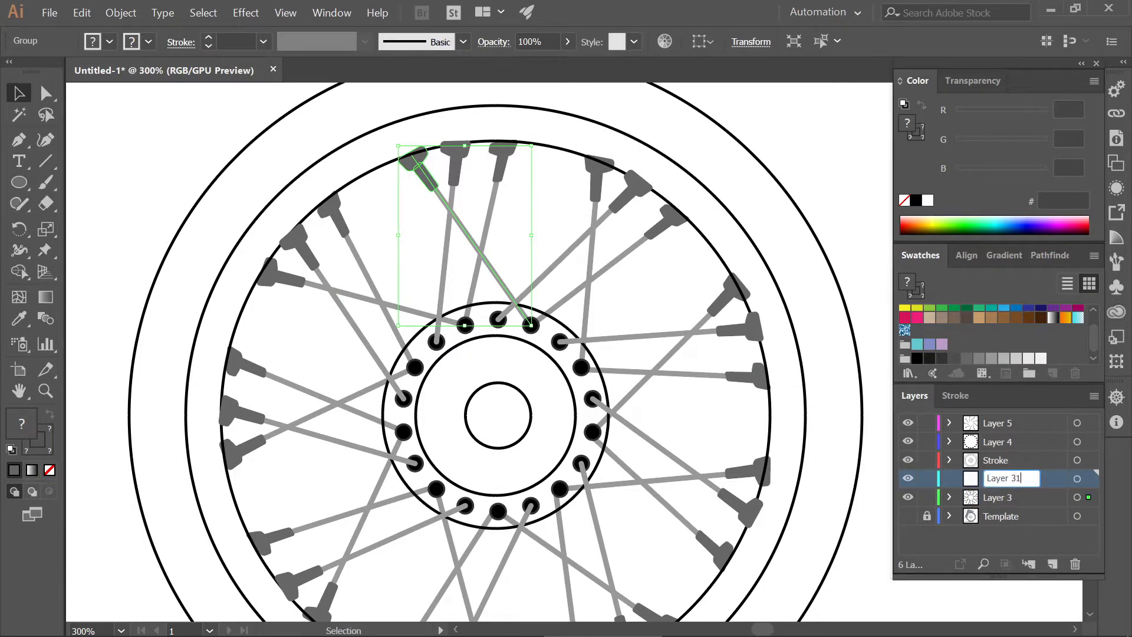
key(Return)
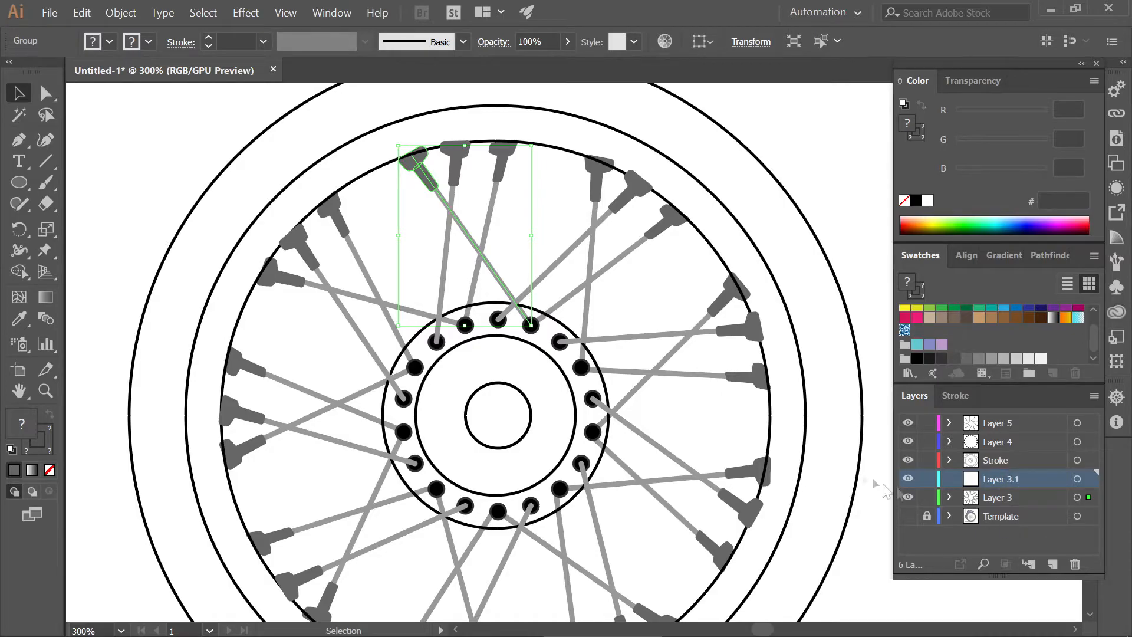
Step: Copy the crossing spoke to Layer 3.1 and place its inner end in the hub's topmost hole
key(ctrl+c)
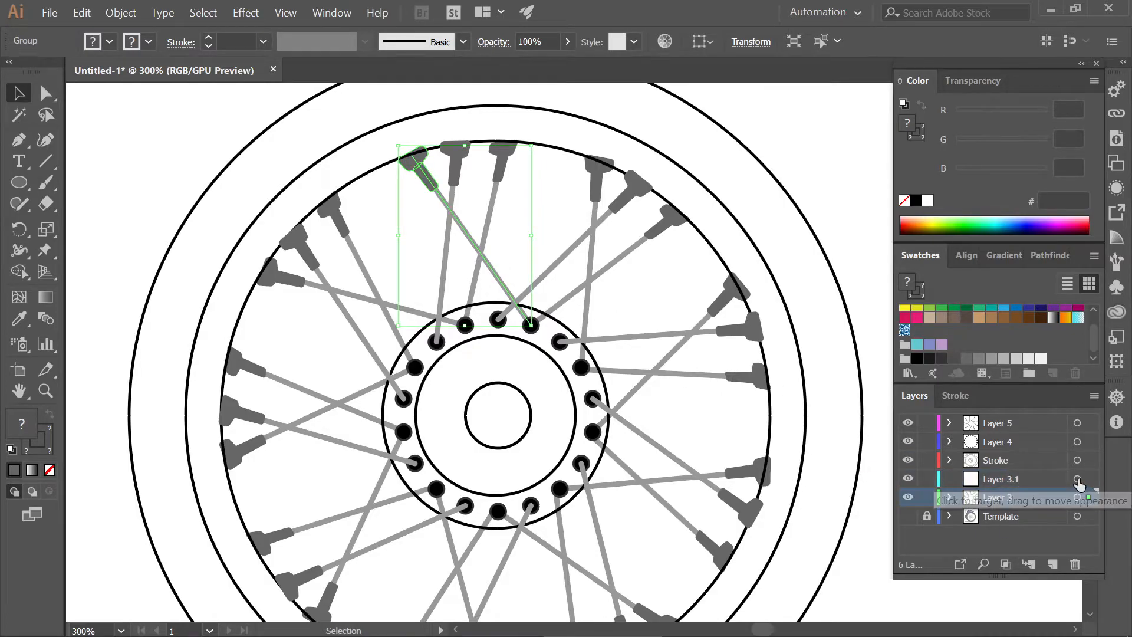
click(1077, 479)
click(1032, 481)
key(ctrl+v)
drag(560, 336, 420, 211)
scroll(516, 328, up, 4)
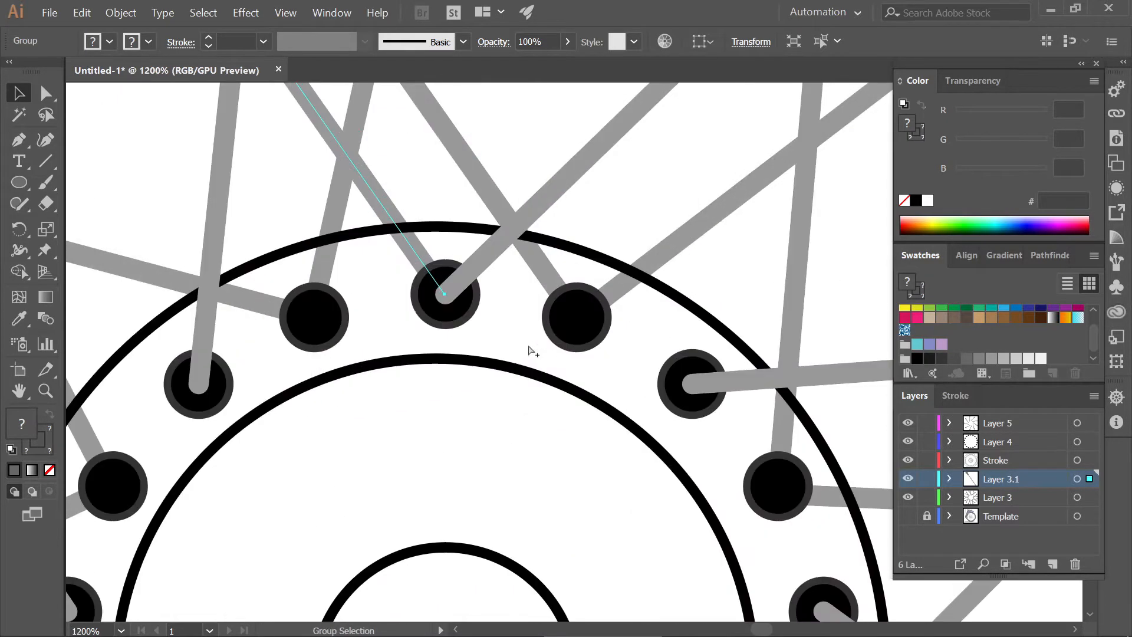
scroll(411, 242, down, 4)
scroll(374, 215, up, 1)
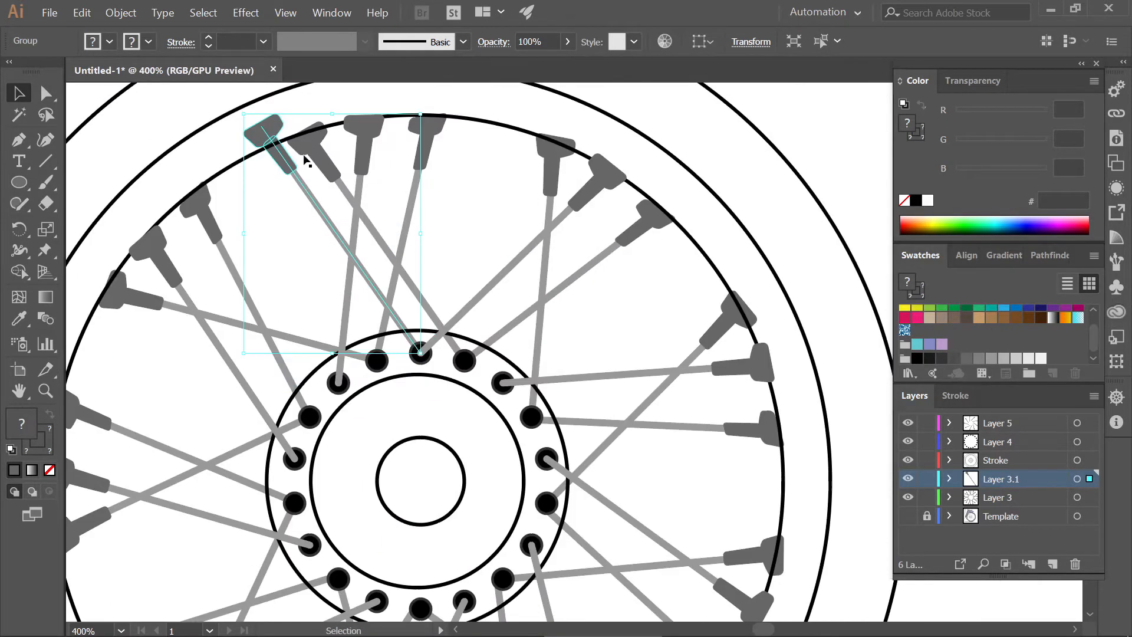
Step: Rotate the copied spoke counter-clockwise to lean further away from the crossing spoke beside it, keeping its inner end in the topmost hole
drag(245, 113, 219, 159)
scroll(249, 190, up, 1)
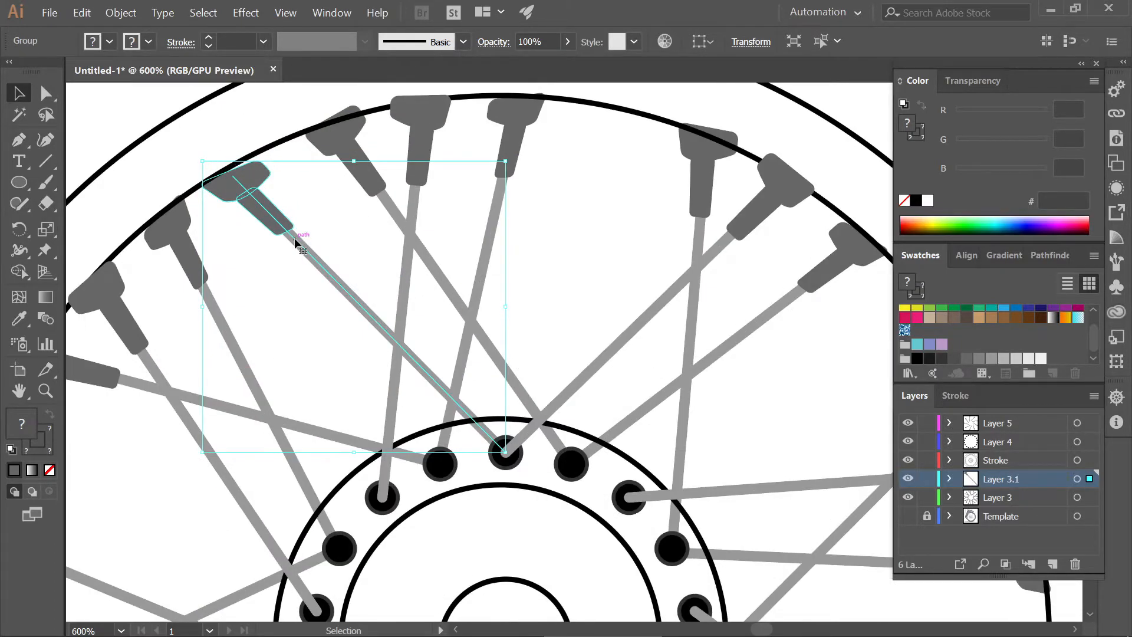
scroll(289, 247, left, 4)
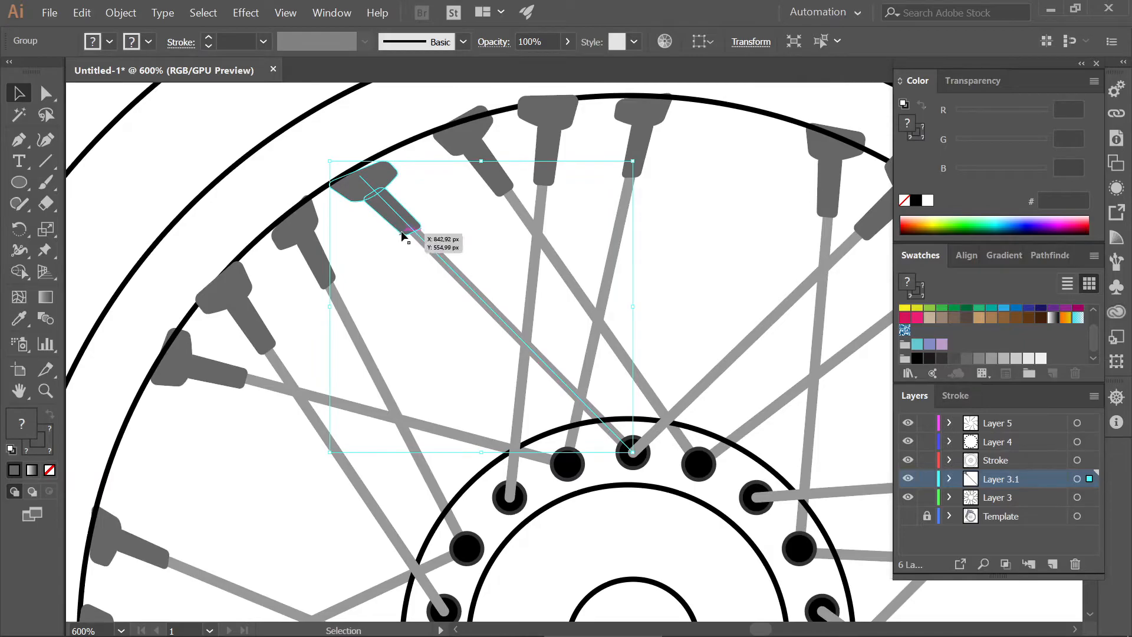
Step: Resize the rotated spoke's bounding box so that its nipple sits on the inner rim circle
mouse_move(633, 161)
mouse_down()
mouse_move(613, 144)
mouse_move(617, 156)
mouse_up()
key(ctrl+z)
drag(329, 452, 364, 443)
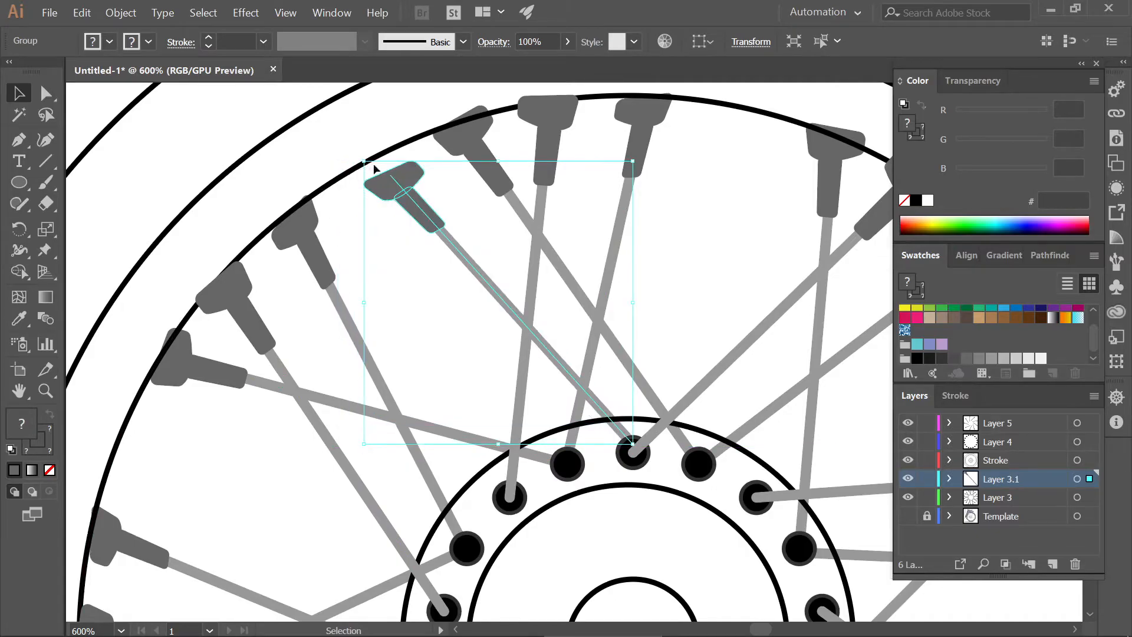
drag(365, 162, 341, 150)
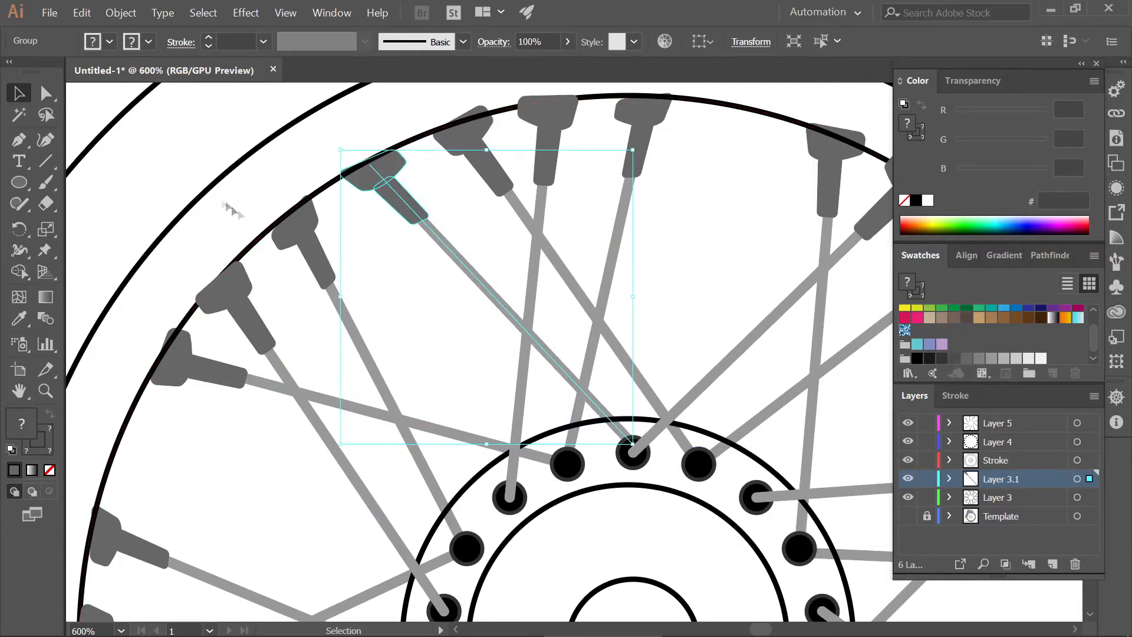
click(206, 191)
scroll(324, 326, down, 2)
scroll(361, 361, down, 6)
scroll(360, 359, up, 4)
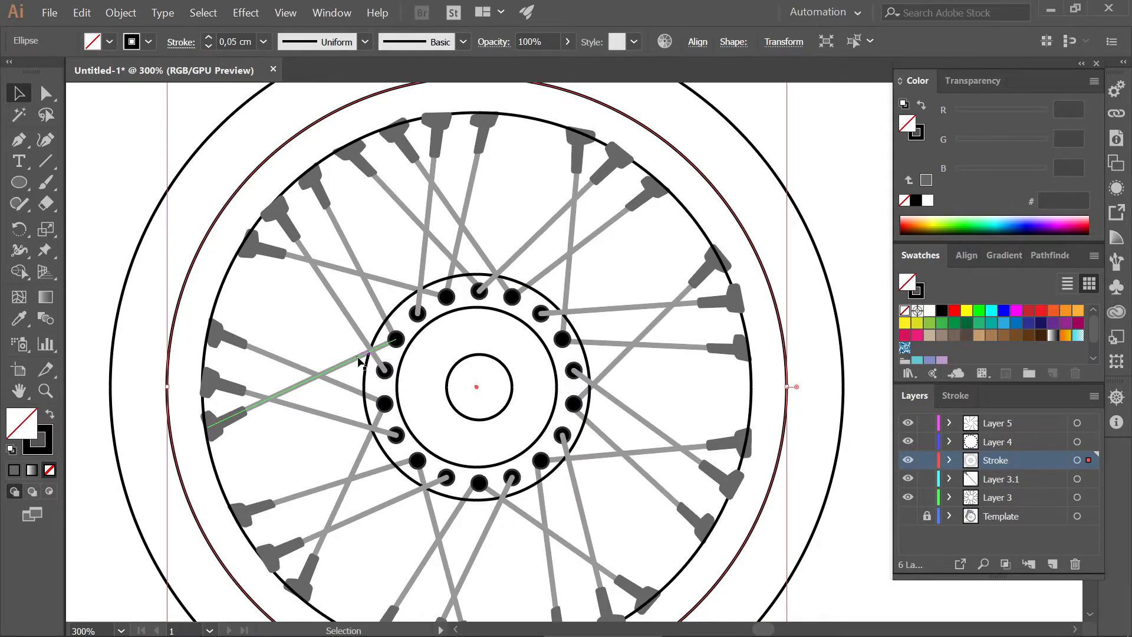
Step: Inside the new spoke's group, extend the line's inner end to the centre of the topmost hole, and leave the group
click(465, 274)
click(462, 270)
scroll(473, 289, up, 5)
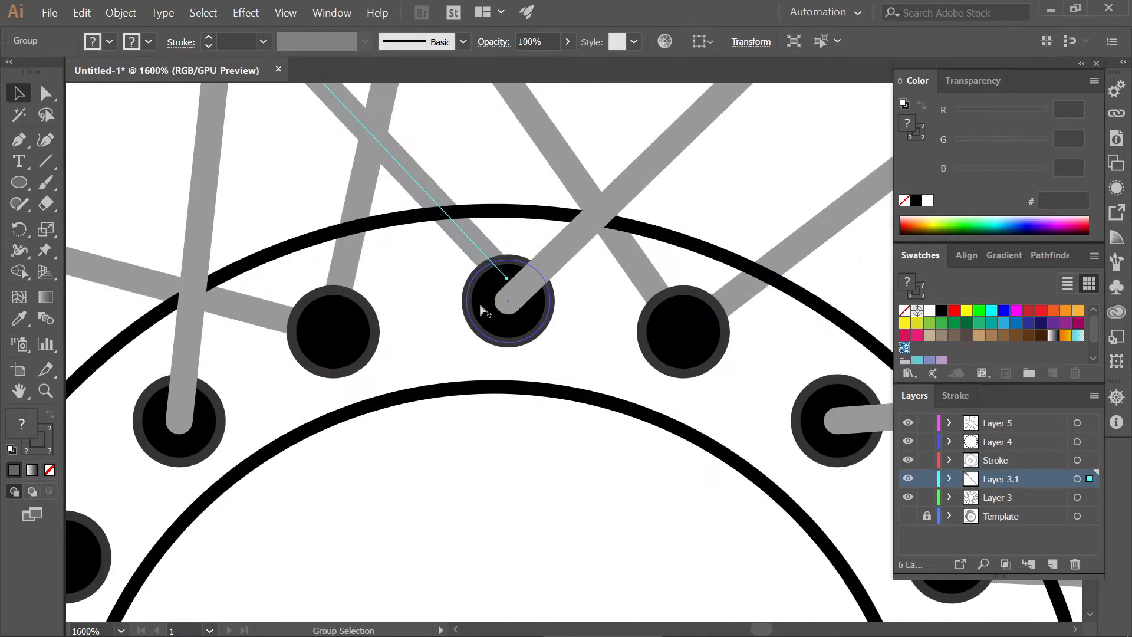
key(ctrl+shift+a)
double_click(475, 258)
drag(495, 262, 489, 285)
scroll(490, 285, down, 5)
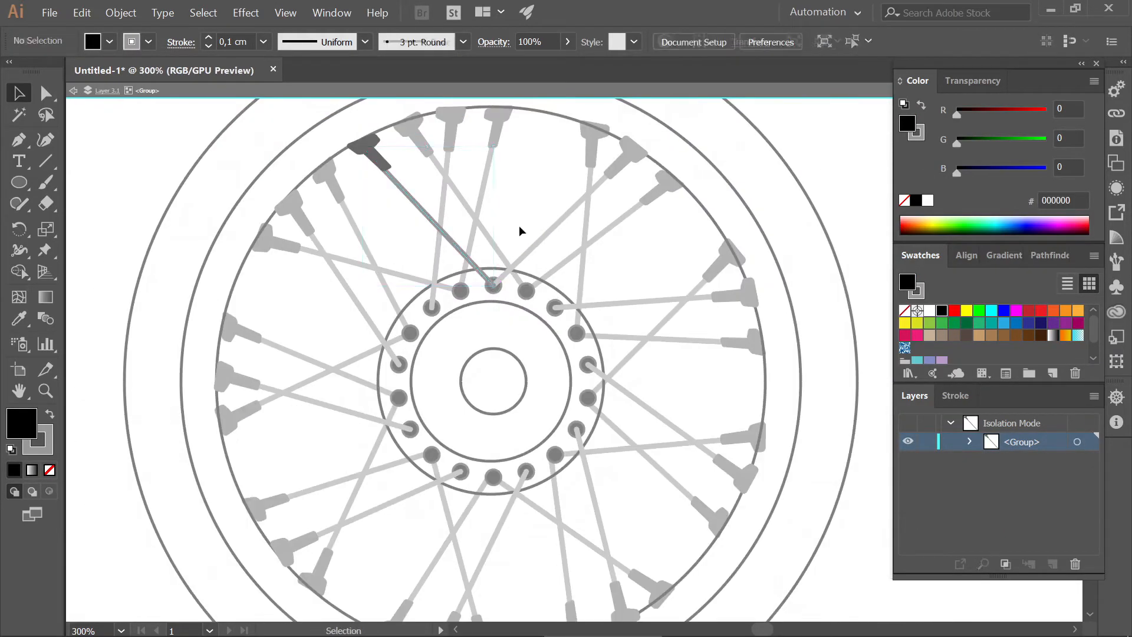
key(Escape)
Step: Make a rotated copy of the Layer 3.1 spoke around the hub's centre and repeat it to fill the whole wheel
alt+click(493, 381)
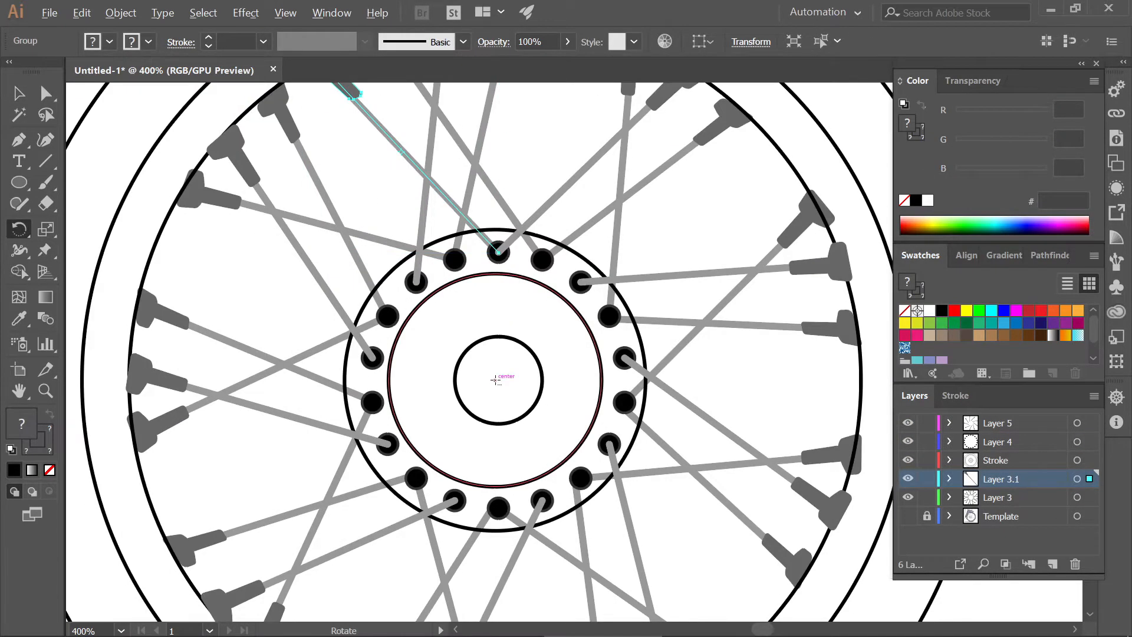
click(182, 375)
scroll(182, 374, down, 1)
key(ctrl+d)
key(ctrl+d)
key(ctrl+d)
key(ctrl+d)
key(ctrl+d)
key(ctrl+d)
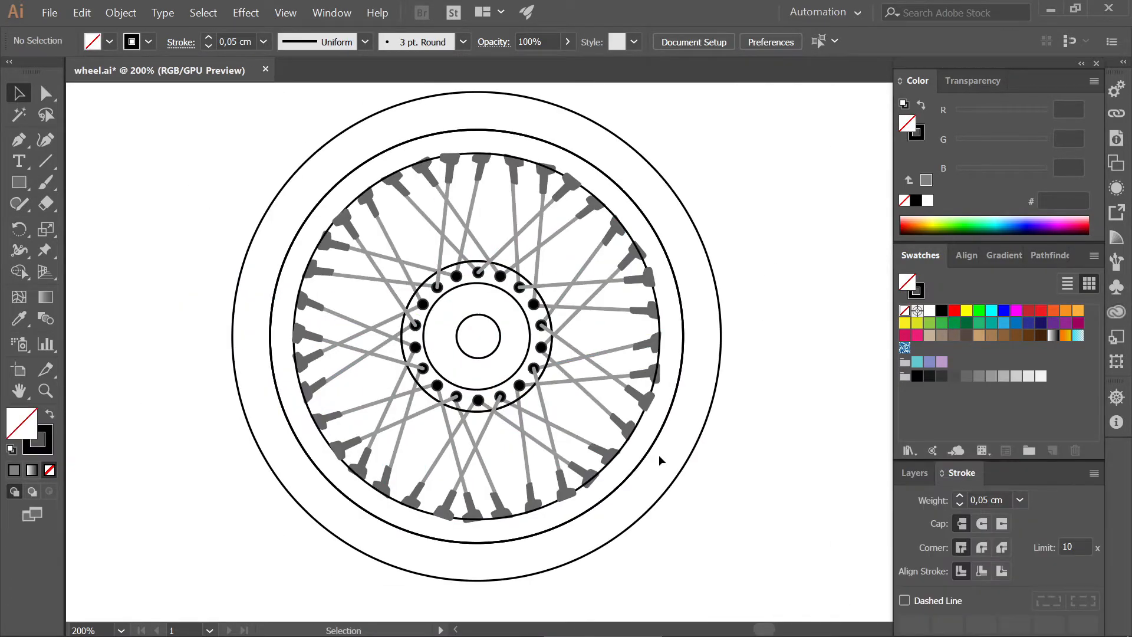
Step: Add a smaller concentric copy inside the hub's innermost circle, bring it to the front, and deselect it
click(499, 353)
drag(502, 358, 493, 351)
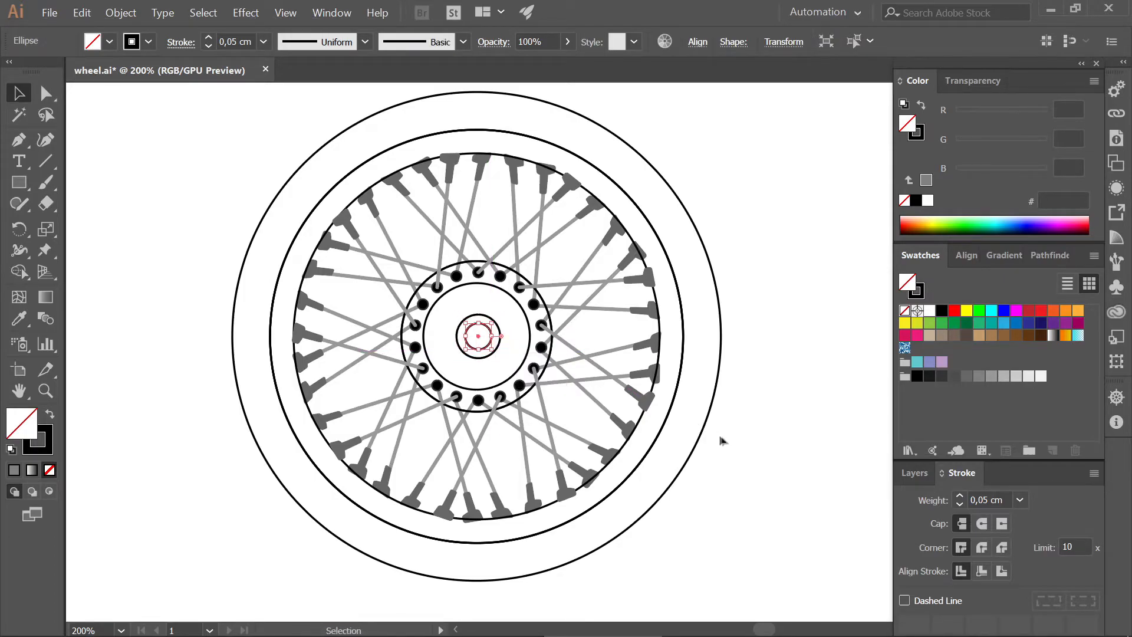
click(723, 441)
mouse_move(563, 267)
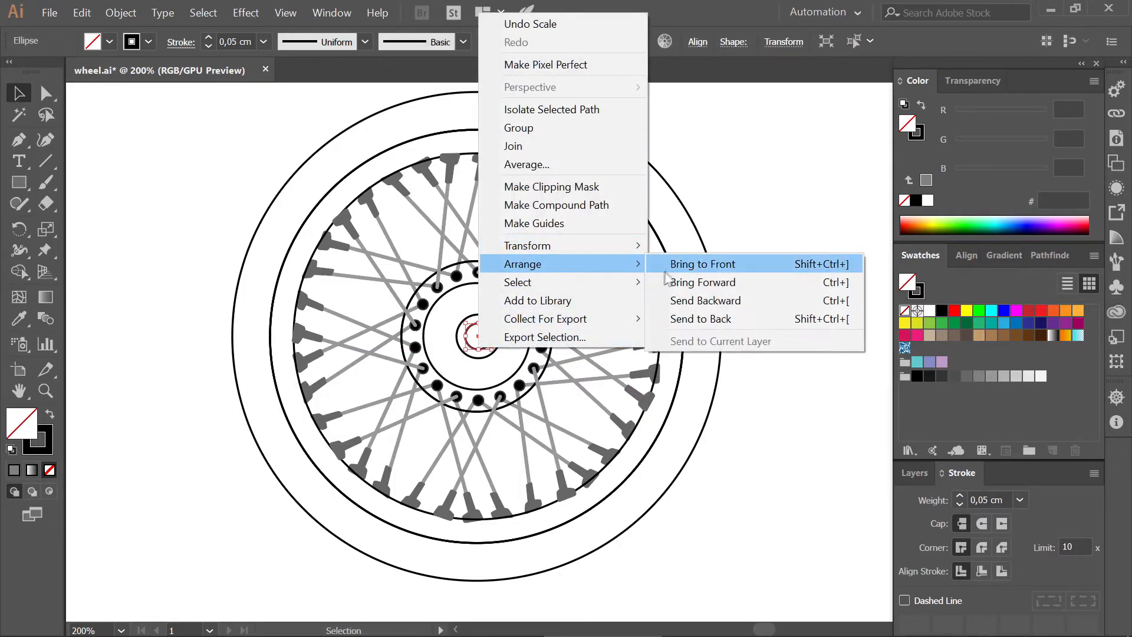
click(666, 266)
click(765, 339)
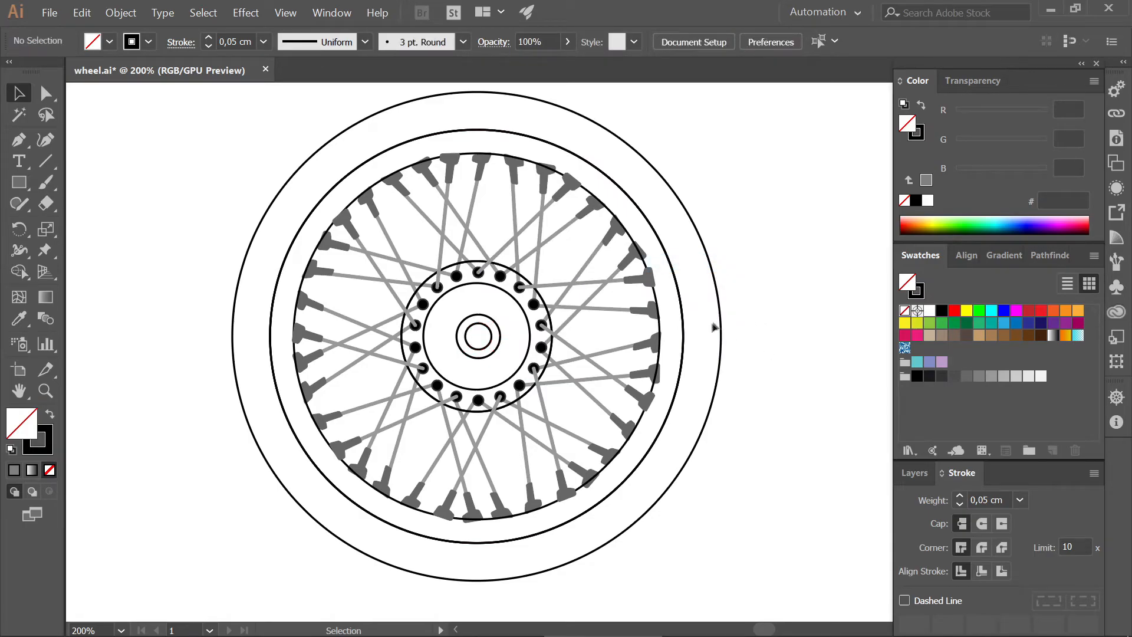
Step: Select the two outermost circles and fill the tyre ring between them with dark grey 333333 using Shape Builder
click(683, 354)
shift+click(721, 356)
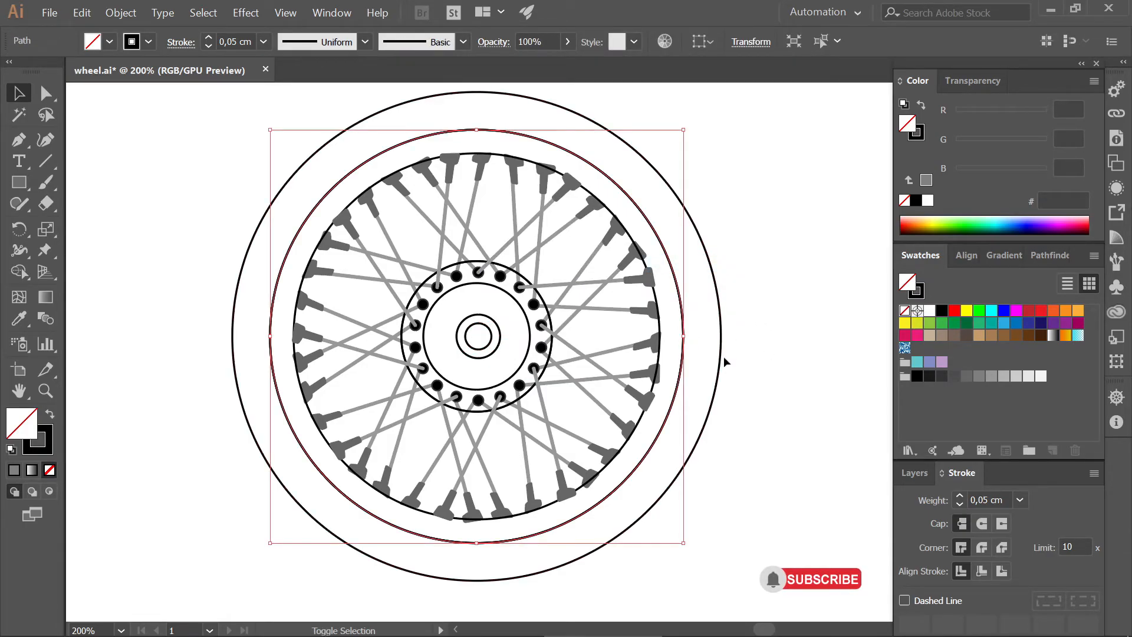
click(18, 271)
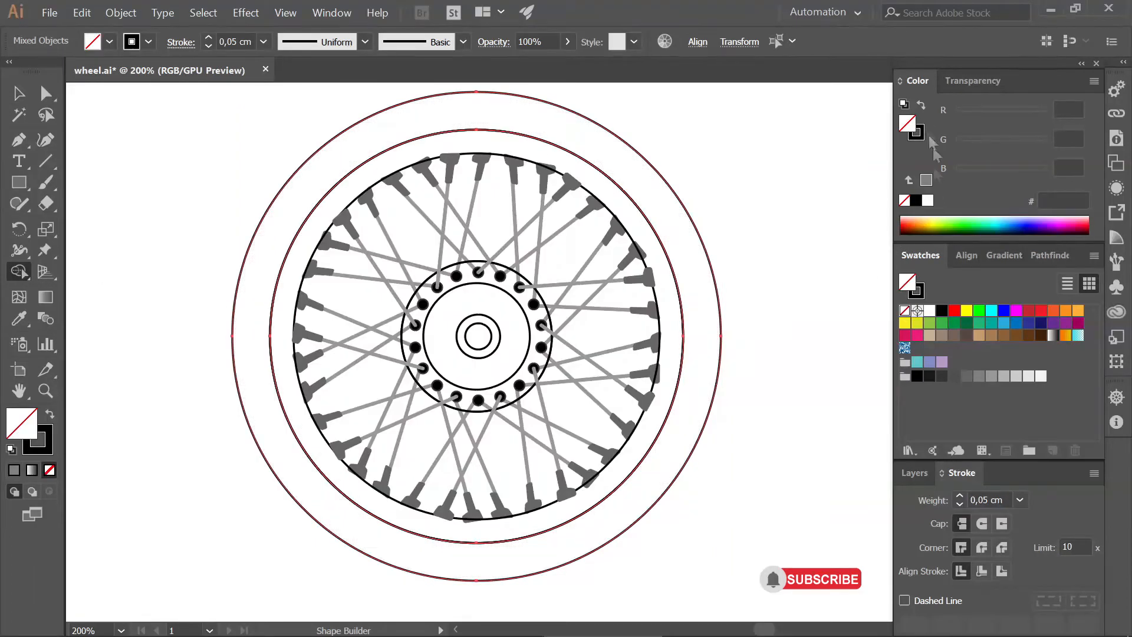
click(941, 375)
click(703, 330)
Step: Replace the tyre ring's fill with a radial white-to-black gradient using Shape Builder, and deselect it
click(1002, 255)
click(910, 287)
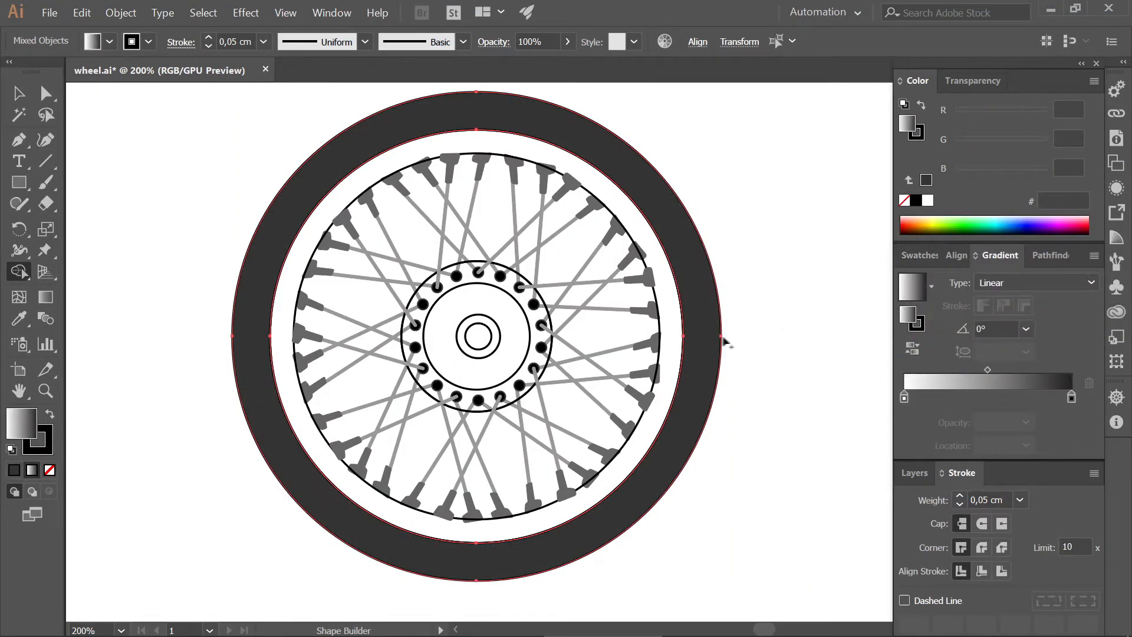
click(701, 348)
click(1026, 283)
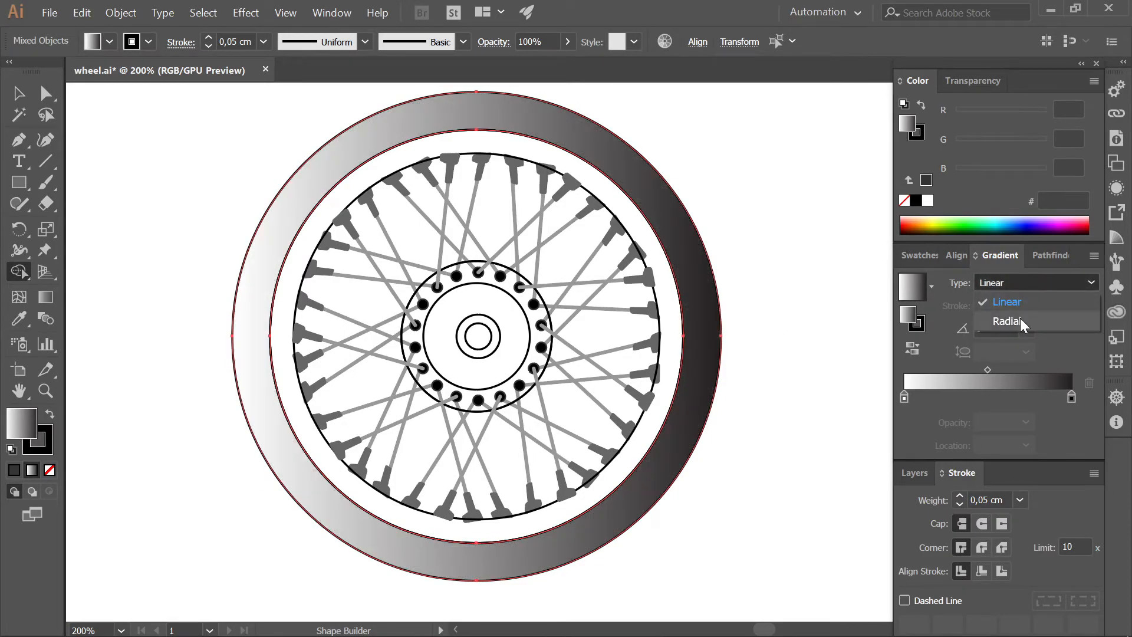
click(1014, 320)
click(698, 369)
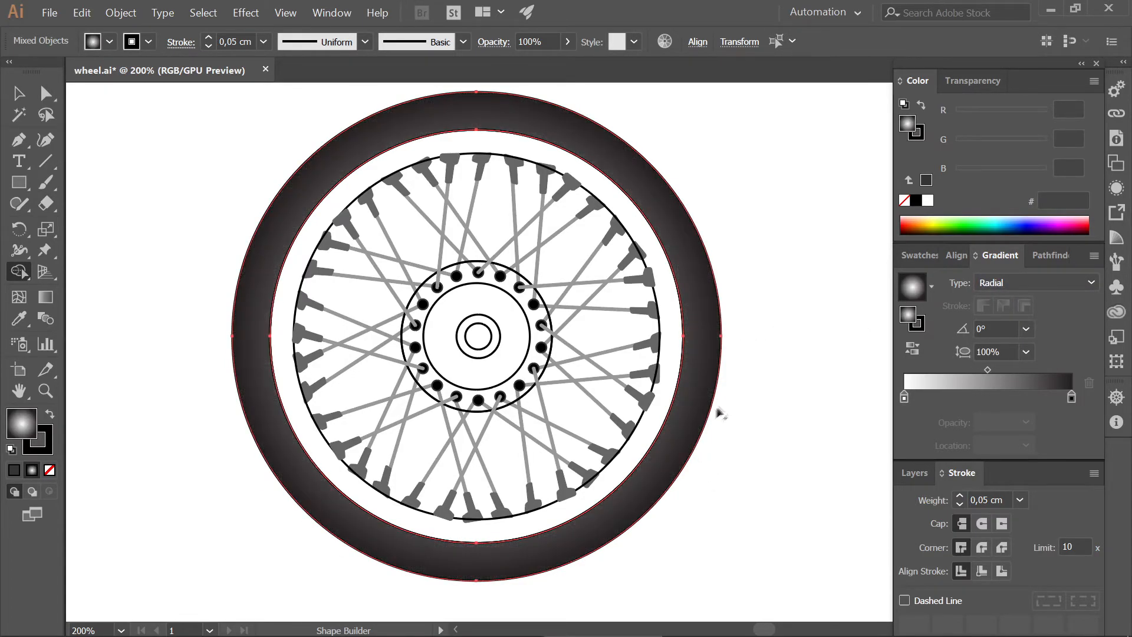
key(v)
click(745, 394)
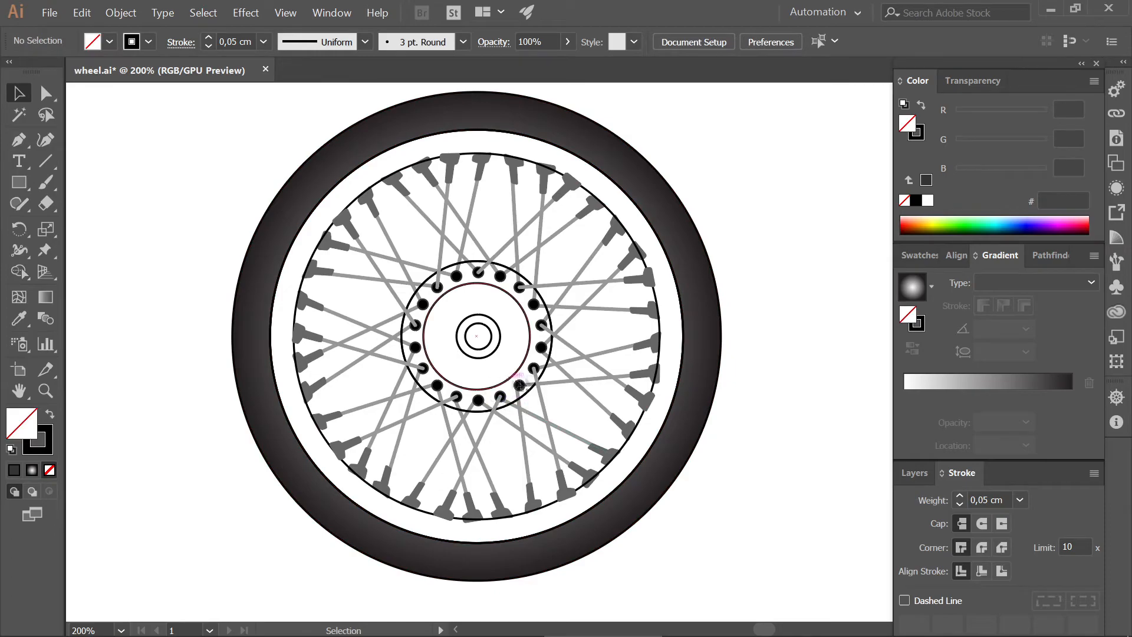
Step: Fill the hub's circles, except the innermost one, with a linear white-to-black gradient
click(545, 373)
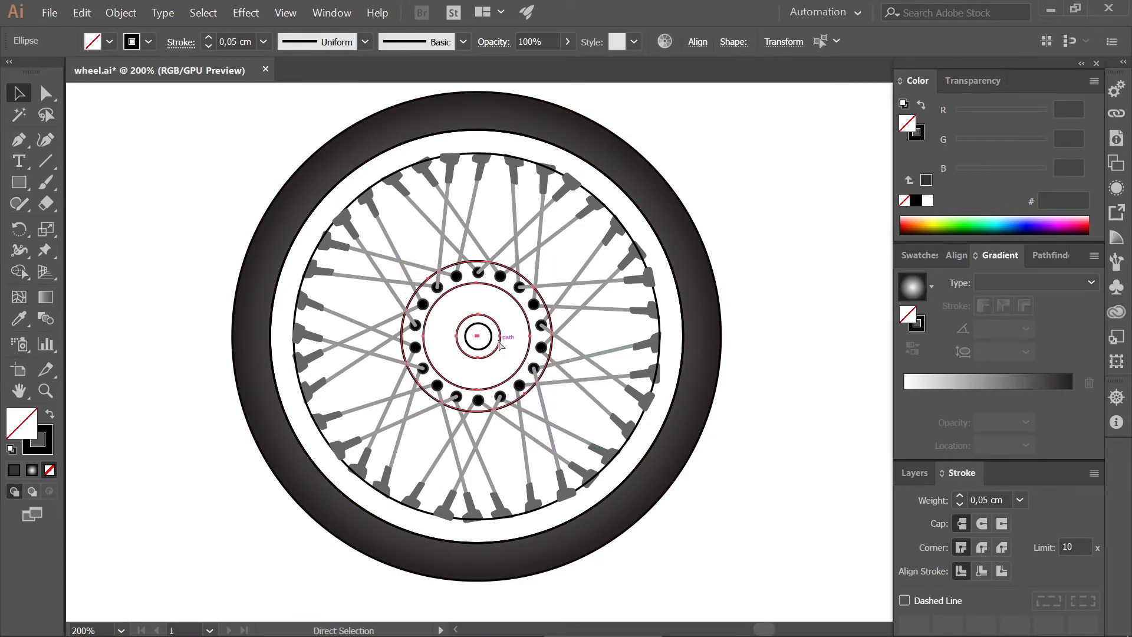
click(919, 253)
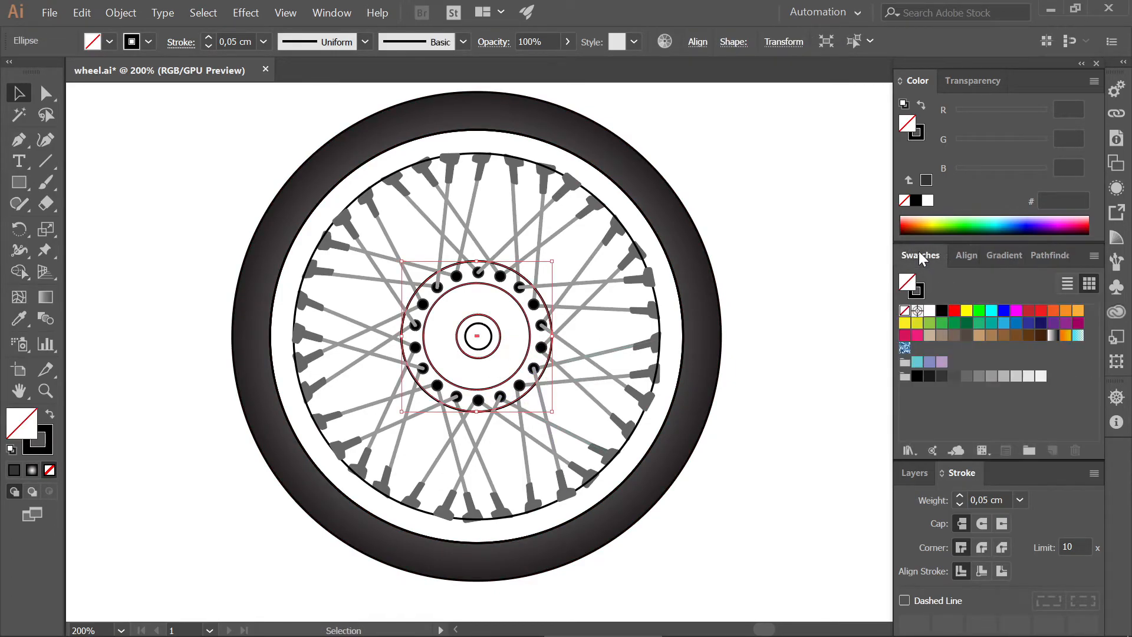
click(978, 380)
click(1000, 254)
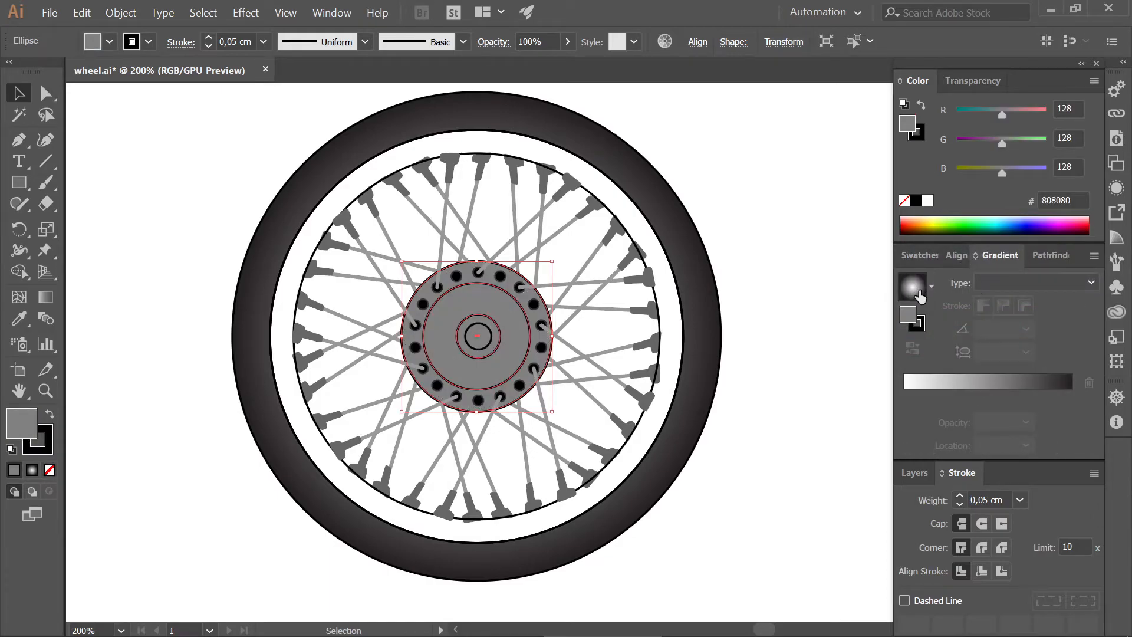
click(918, 287)
click(1025, 283)
click(1026, 303)
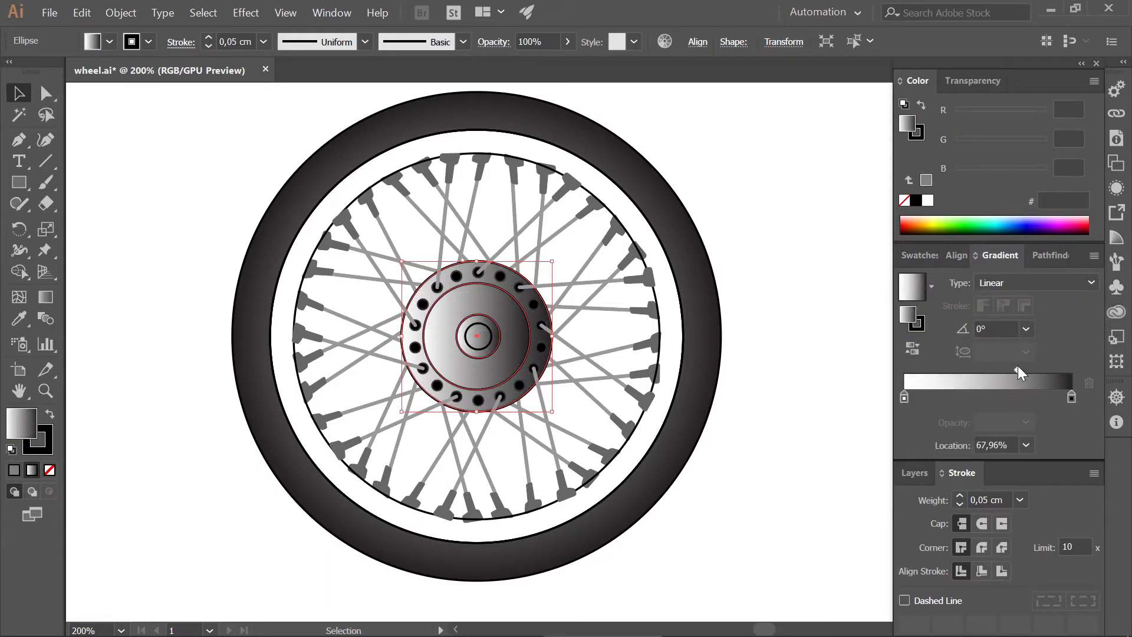
Step: Shift the hub gradient's midpoint to about 70% and set its angle to -45°
drag(1017, 366, 1021, 369)
click(1026, 328)
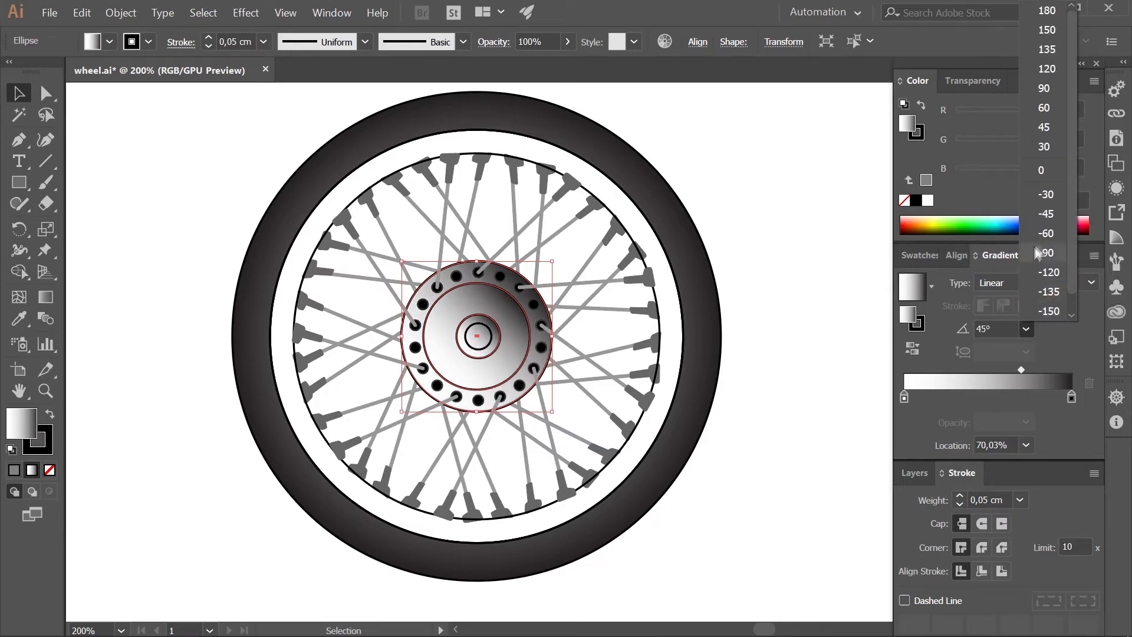
click(1045, 213)
click(816, 348)
Step: Set the outline of the gradient-filled hub circles to grey B3B3B3 and deselect them
click(539, 371)
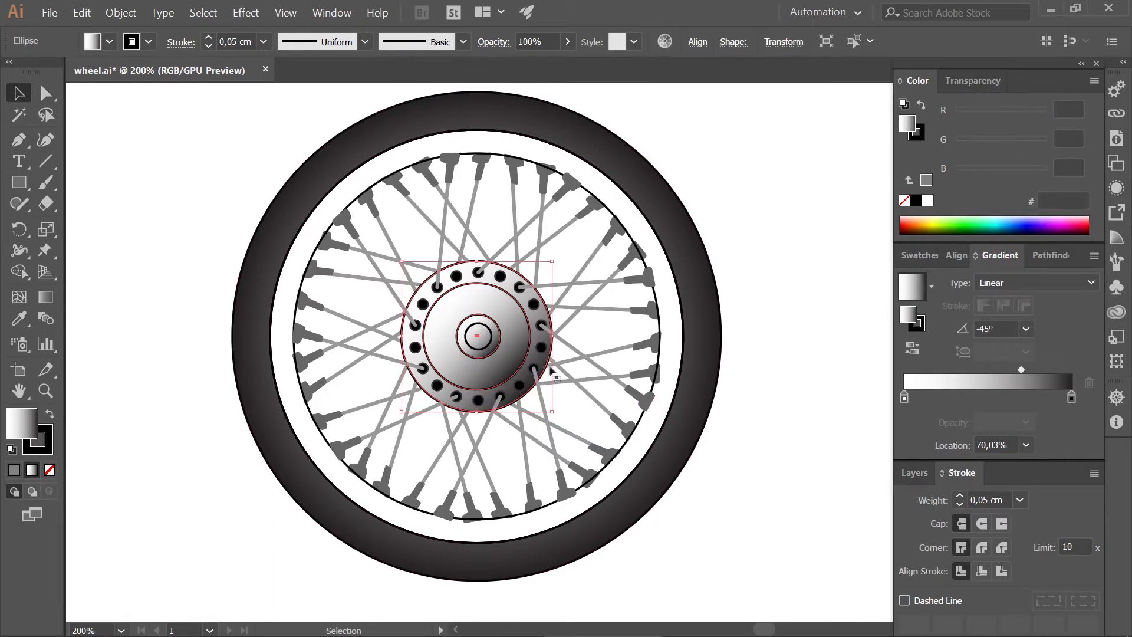
click(920, 257)
key(x)
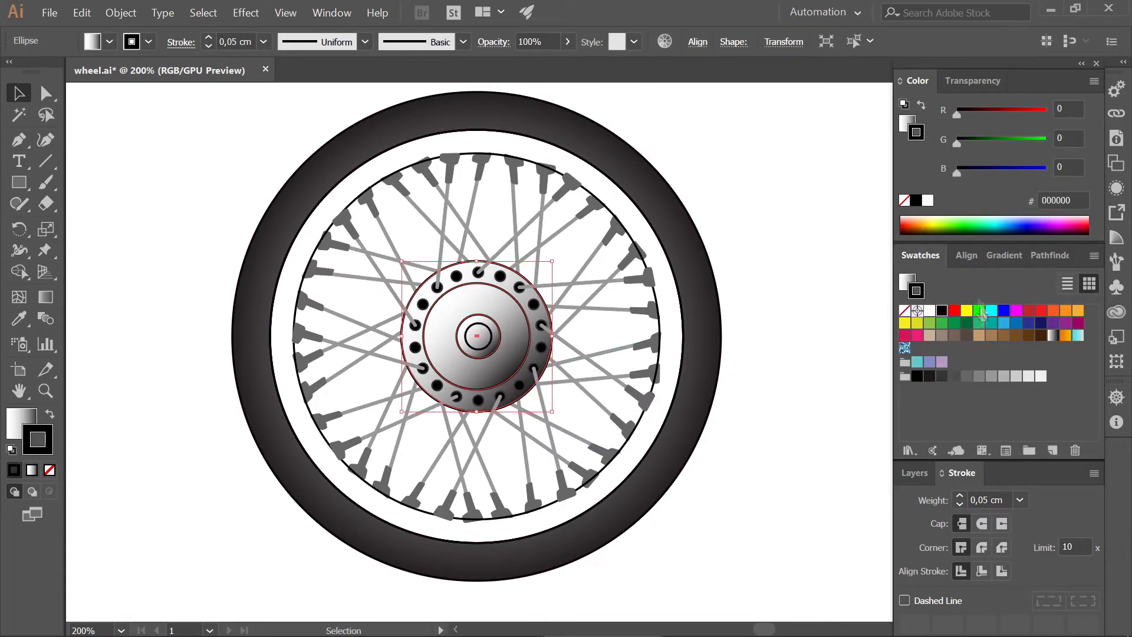
click(1005, 377)
click(798, 411)
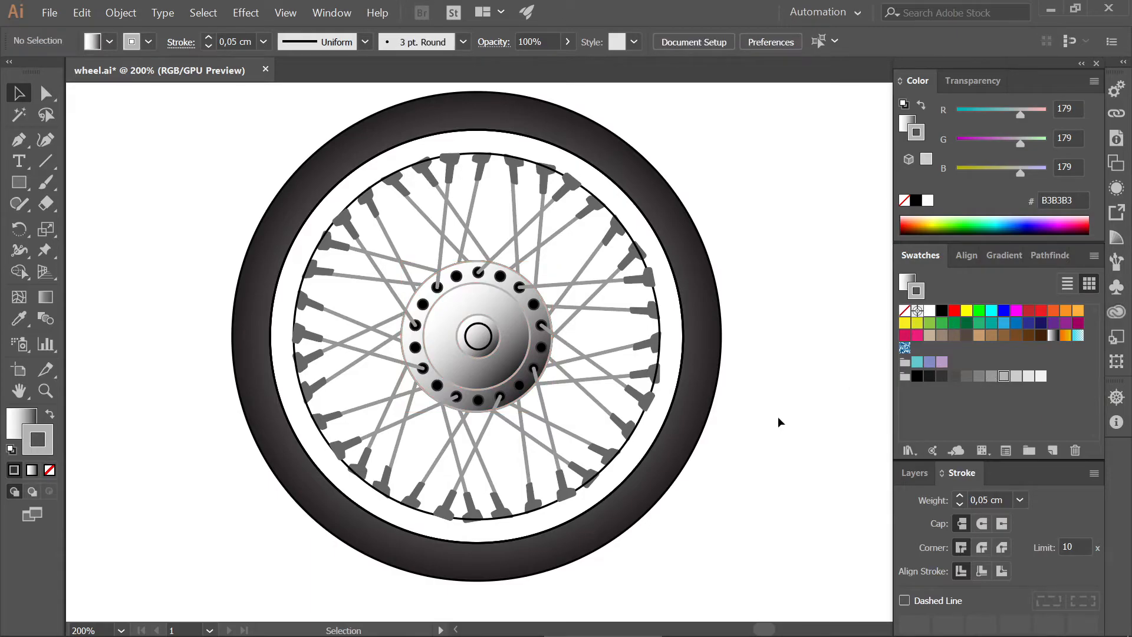
Step: Add a slightly smaller concentric copy of the tyre's inner circle, just outside the circle at the spoke ends
click(662, 439)
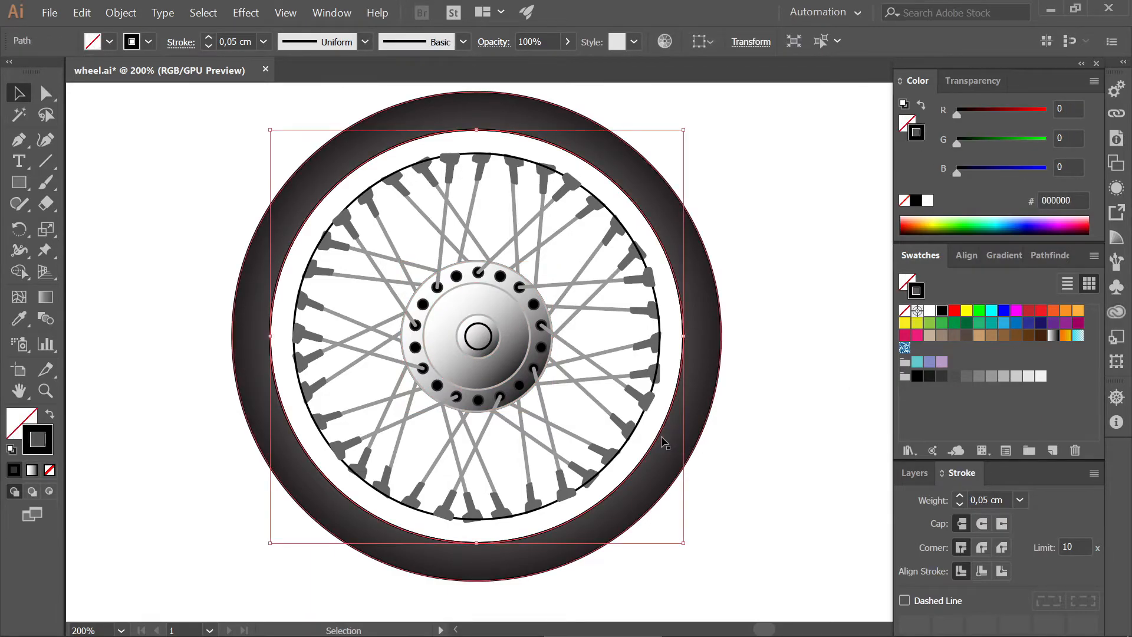
drag(684, 543, 669, 530)
click(748, 456)
Step: Fill the ring between the tyre's inner circle and its smaller copy with dark grey 333333 using Shape Builder
click(660, 395)
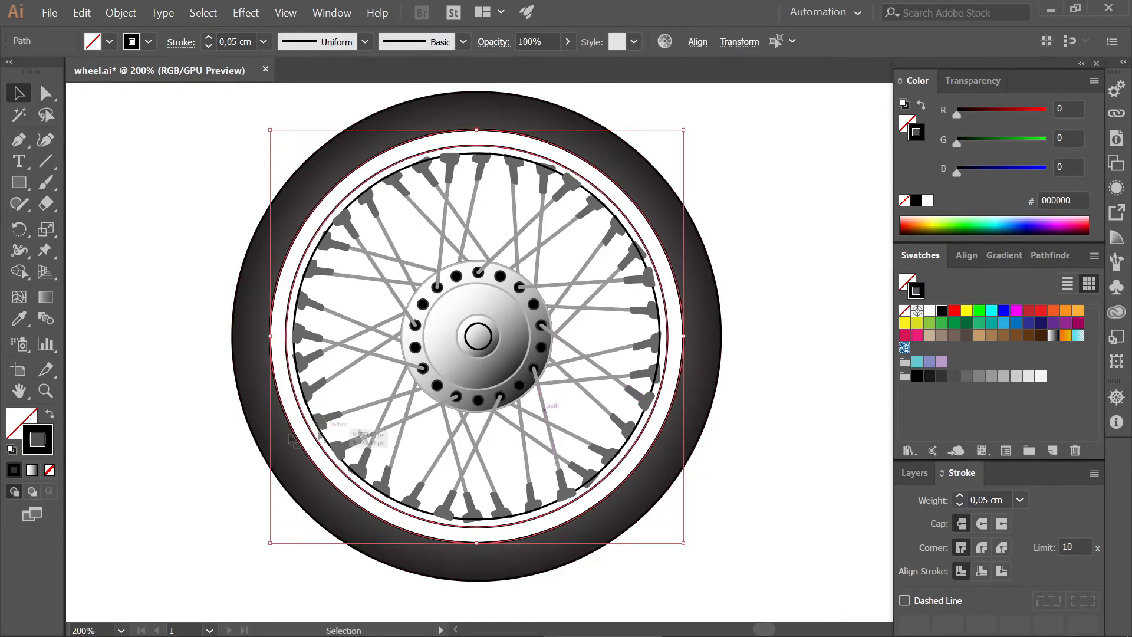
click(20, 271)
click(929, 375)
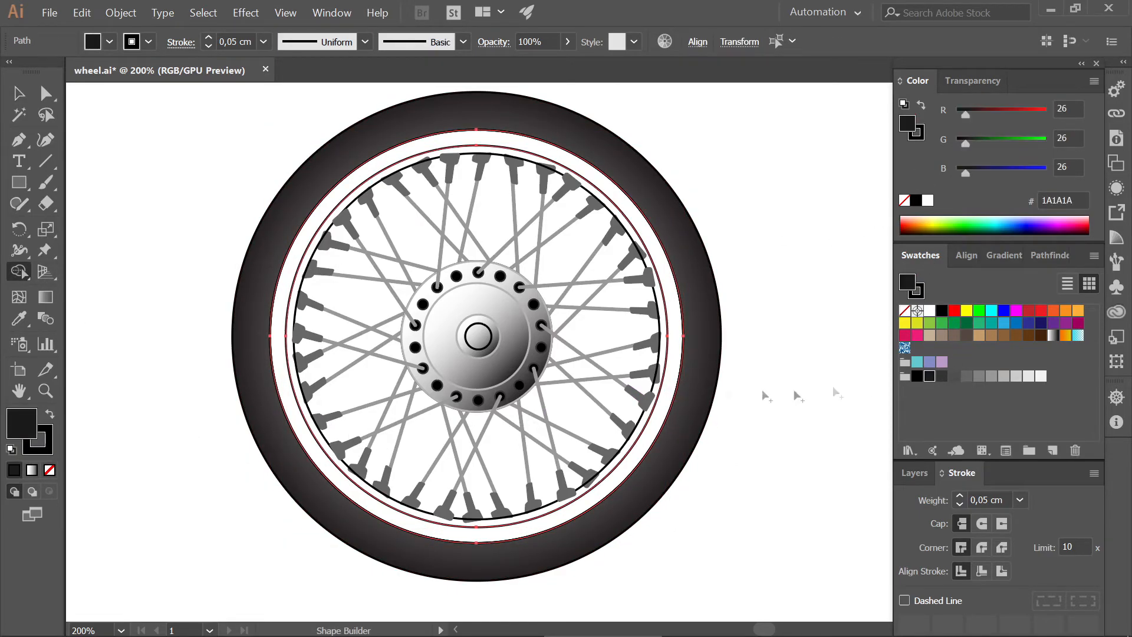
click(670, 405)
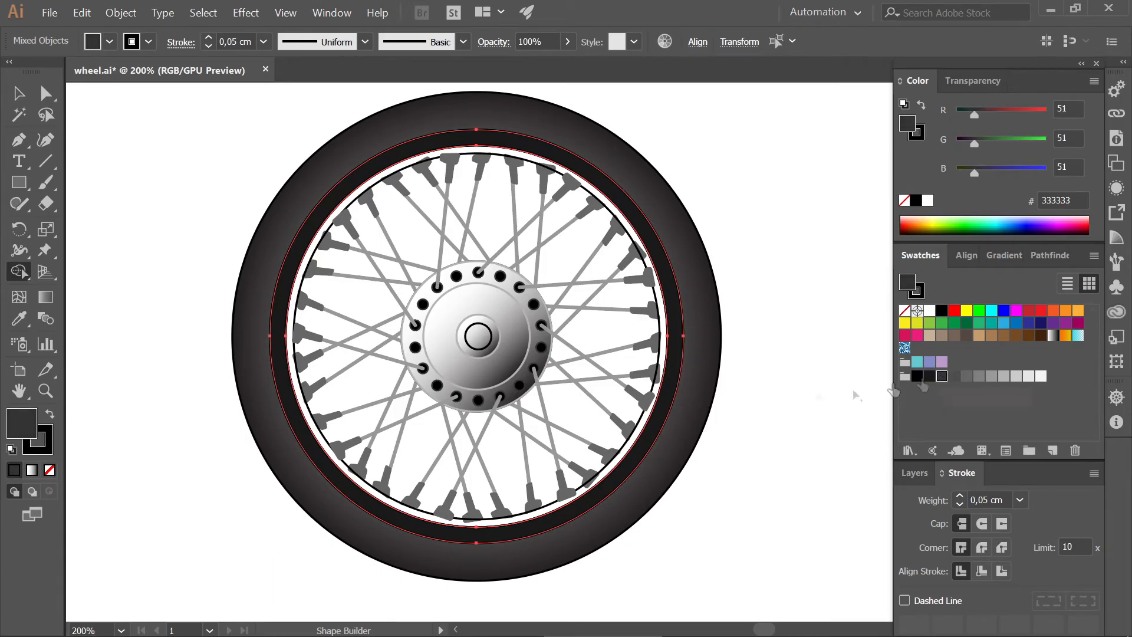
key(v)
Step: Set the tyre's outline to 1A1A1A and the outline of the dark ring inside it to 333333
click(268, 464)
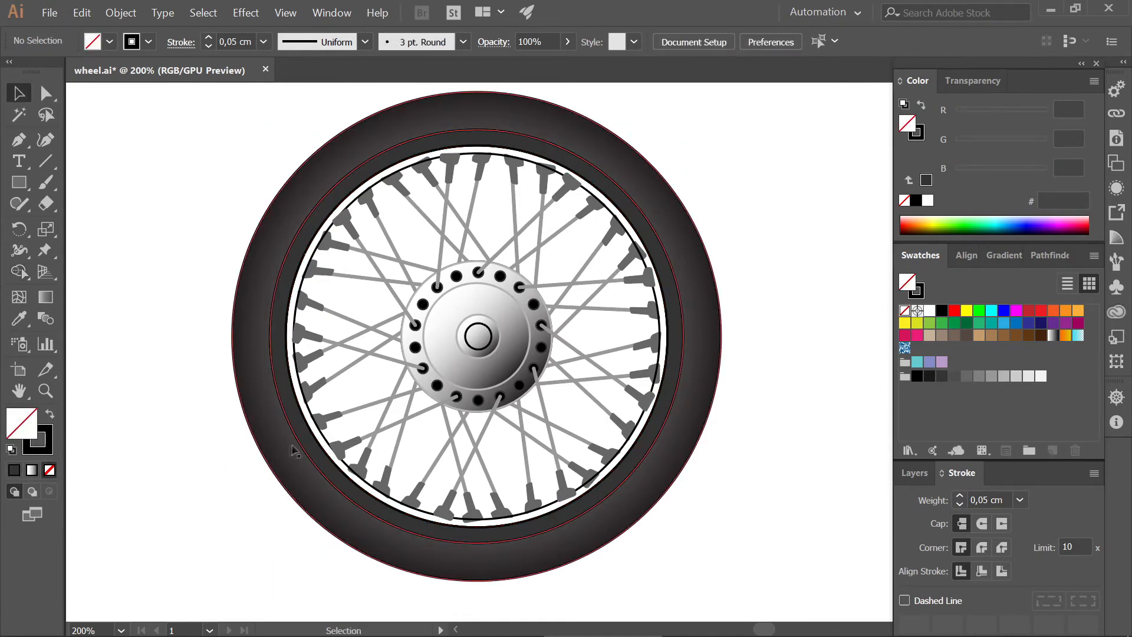
click(919, 132)
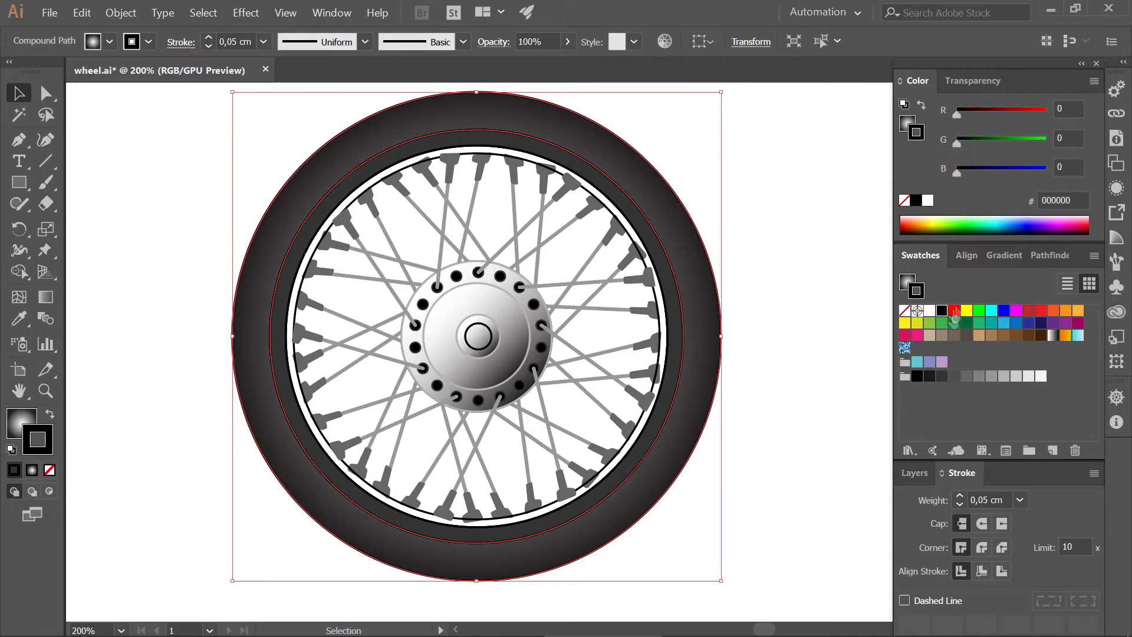
click(929, 375)
click(795, 394)
click(680, 401)
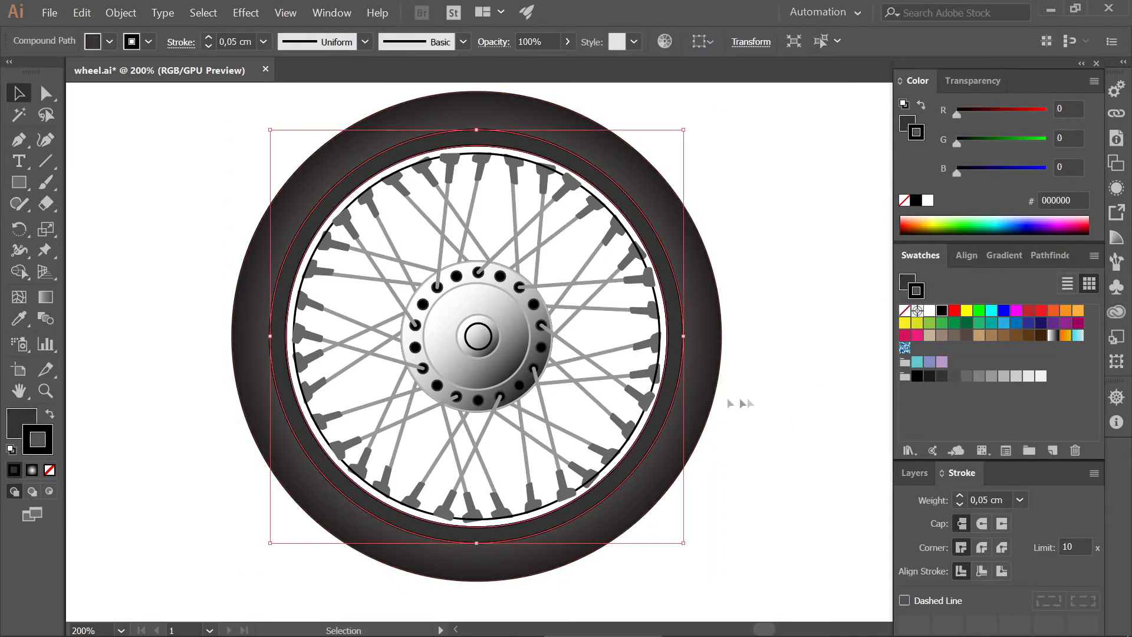
click(941, 376)
click(808, 409)
Step: Fill the narrow rim ring between the two innermost rim circles with grey 808080 using Shape Builder
click(348, 468)
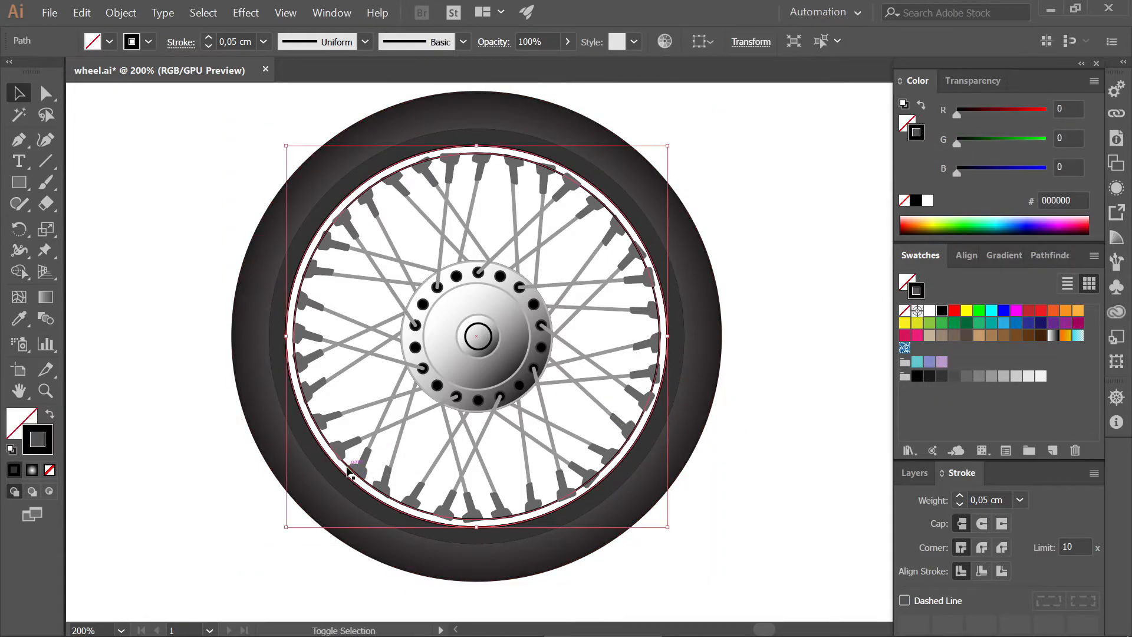
click(19, 272)
scroll(454, 527, up, 4)
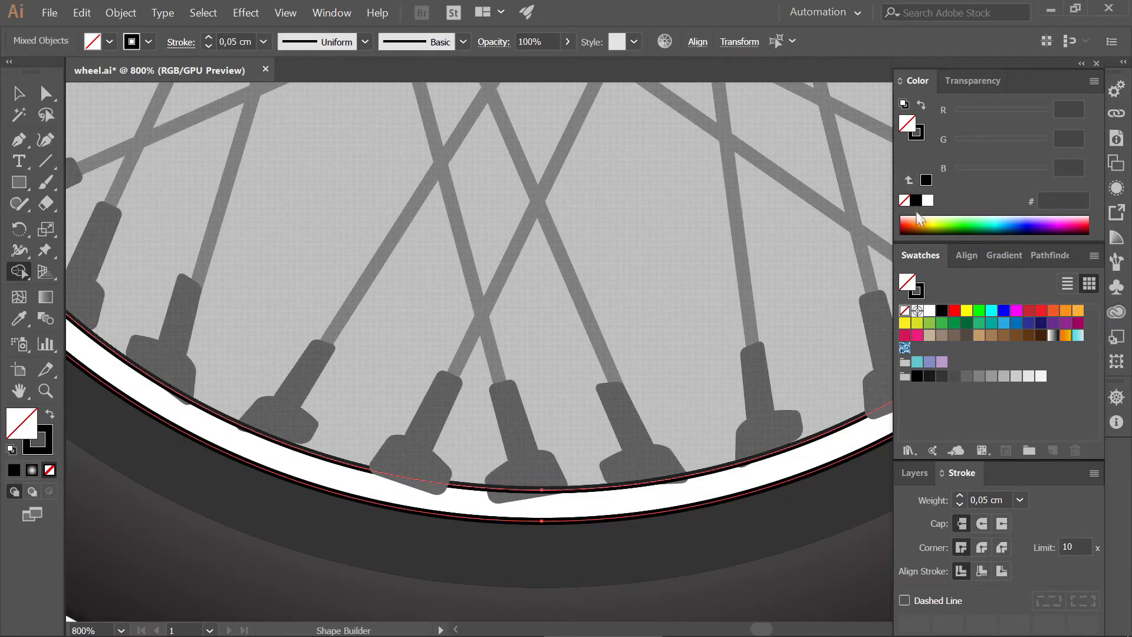
click(979, 375)
scroll(664, 495, down, 3)
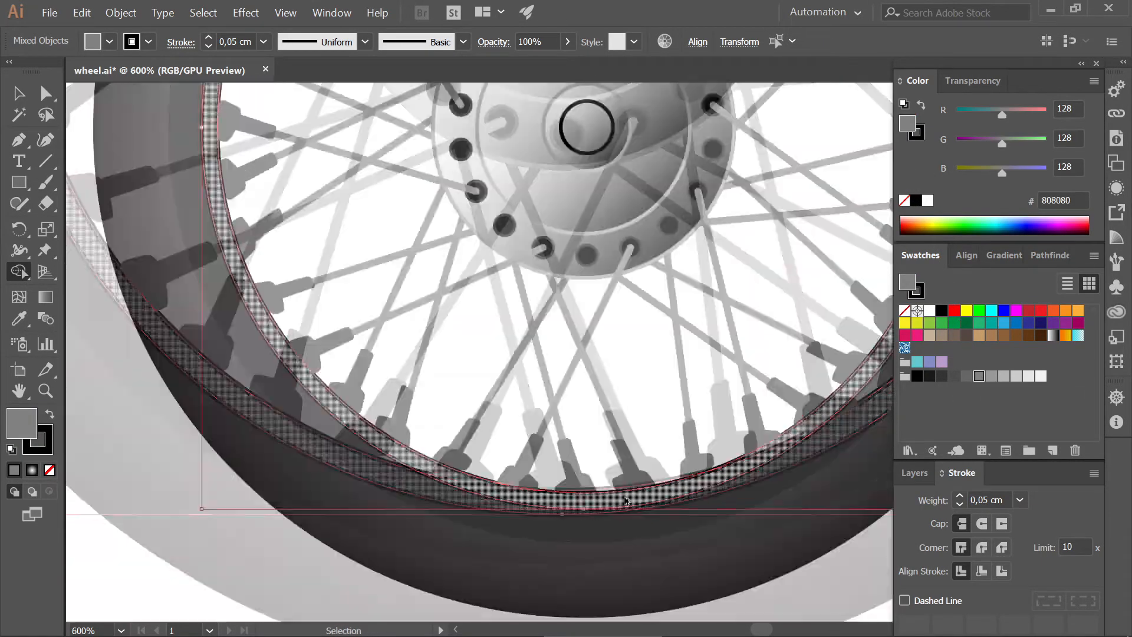
scroll(709, 478, down, 1)
key(v)
click(303, 457)
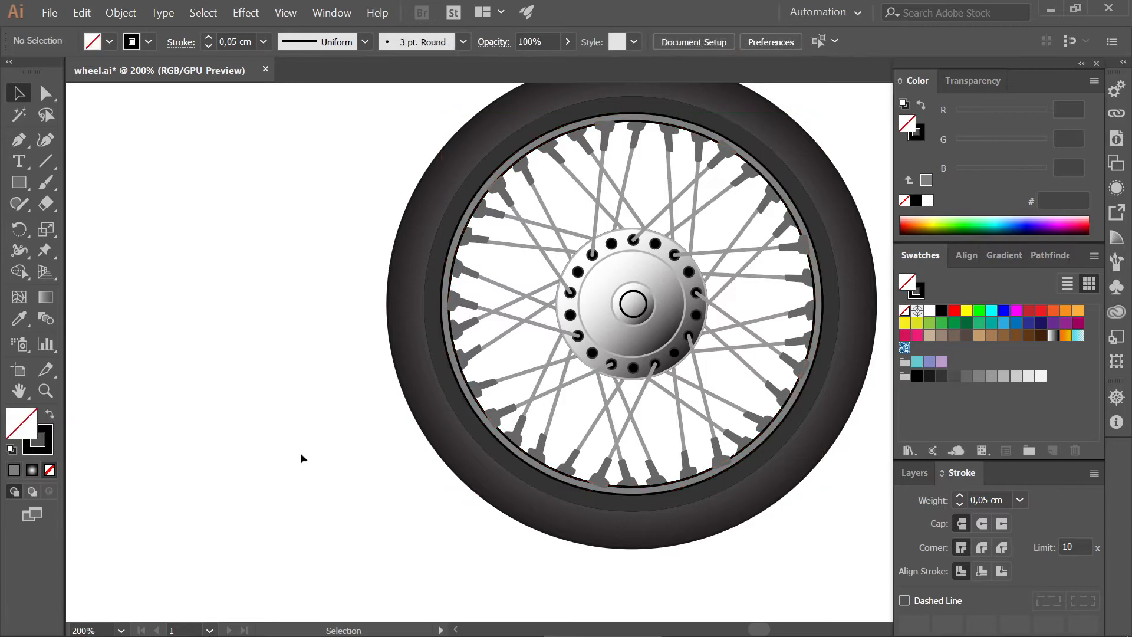
Step: Set the outline of the narrow grey rim ring to dark grey 333333
click(521, 466)
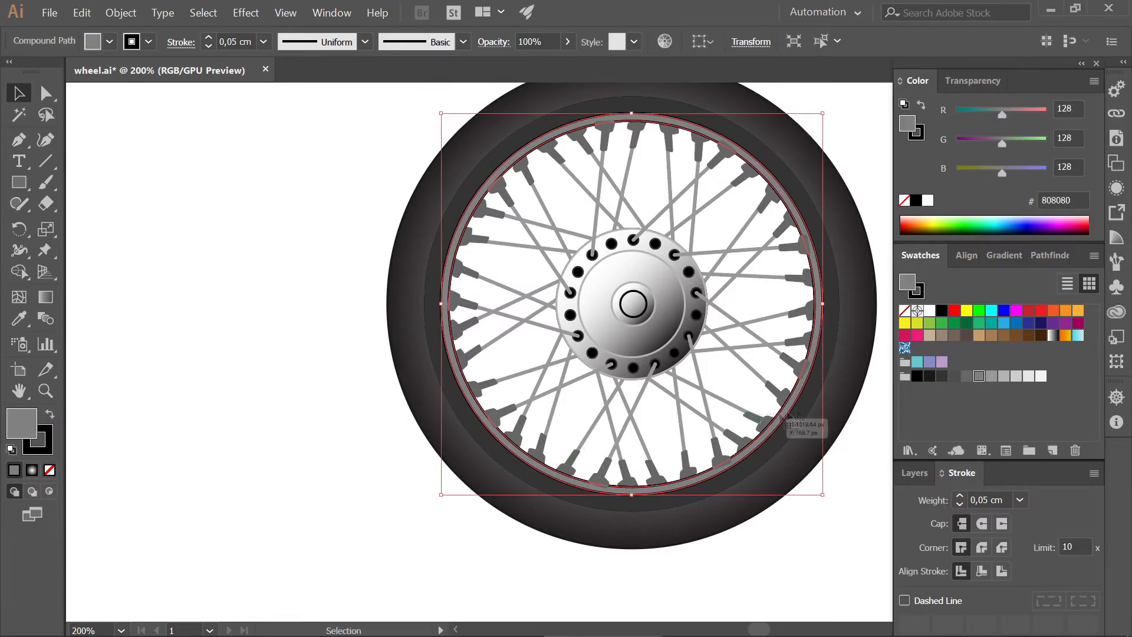
click(941, 376)
click(829, 476)
Step: Set the outline of the circle at the spokes' outer ends to light grey CCCCCC and deselect it
scroll(824, 464, down, 1)
scroll(779, 431, down, 3)
scroll(770, 424, up, 3)
scroll(755, 415, right, 1)
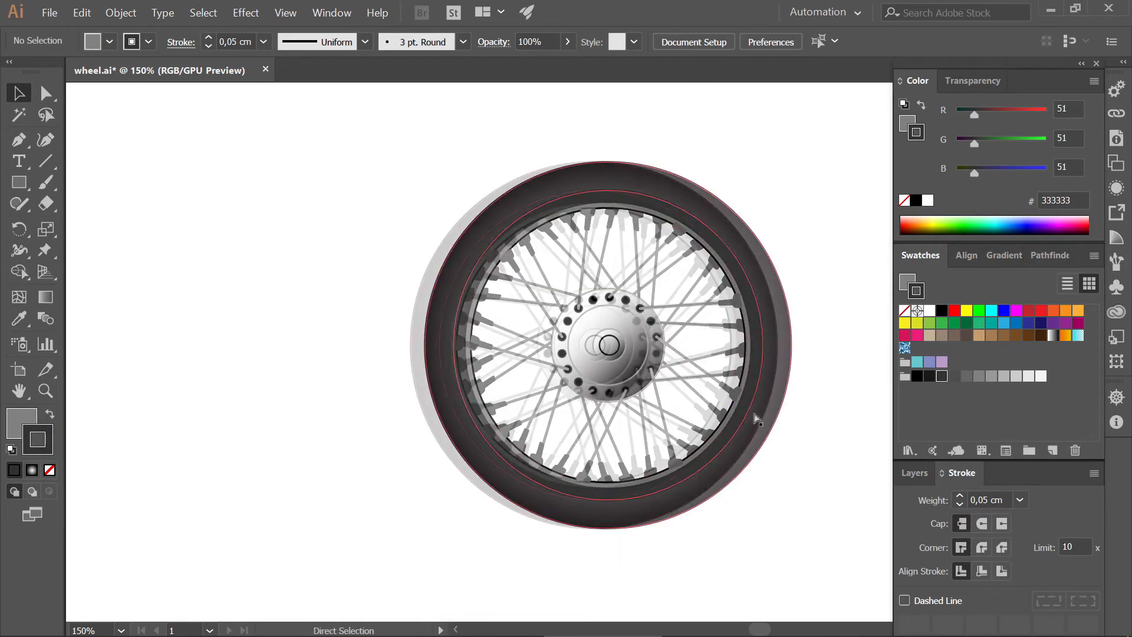
scroll(756, 418, up, 1)
click(641, 447)
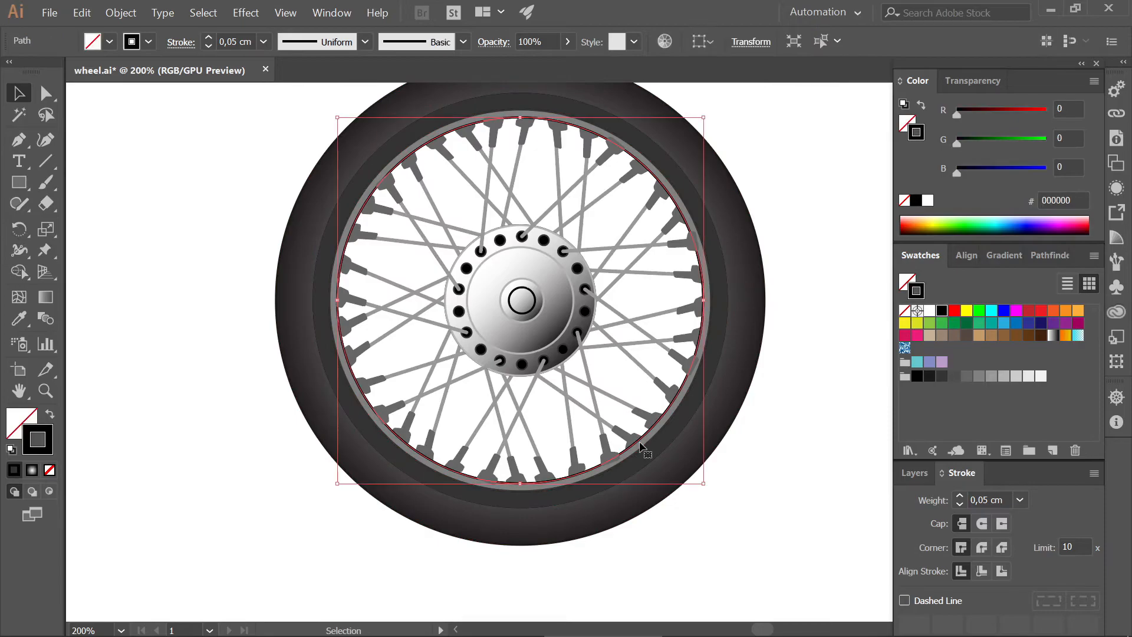
click(1013, 377)
click(798, 422)
scroll(734, 444, down, 1)
scroll(746, 324, up, 1)
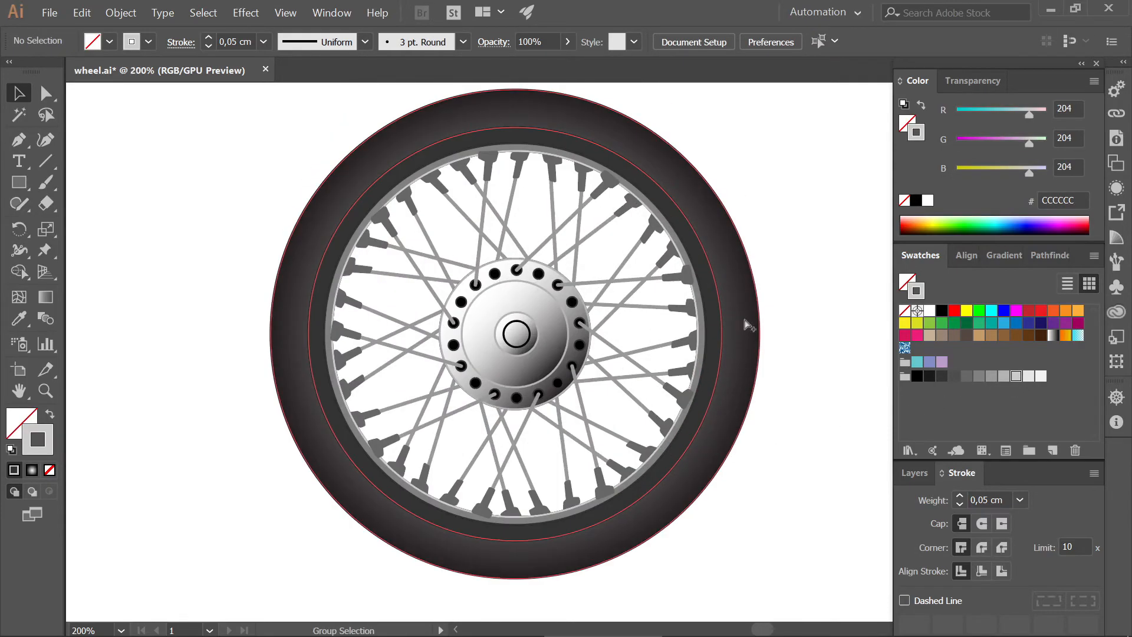
Step: Draw a closed, narrow wedge about 10 by 46 px with the Pen tool, from the tyre's upper-left outer edge inward
click(19, 139)
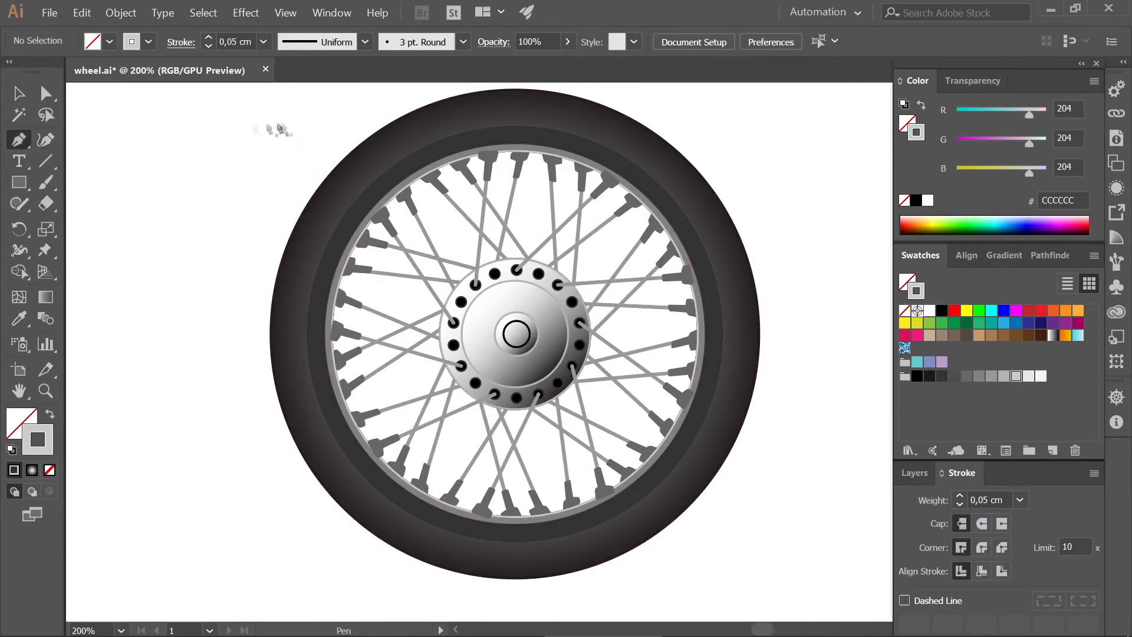
scroll(333, 173, up, 3)
click(334, 173)
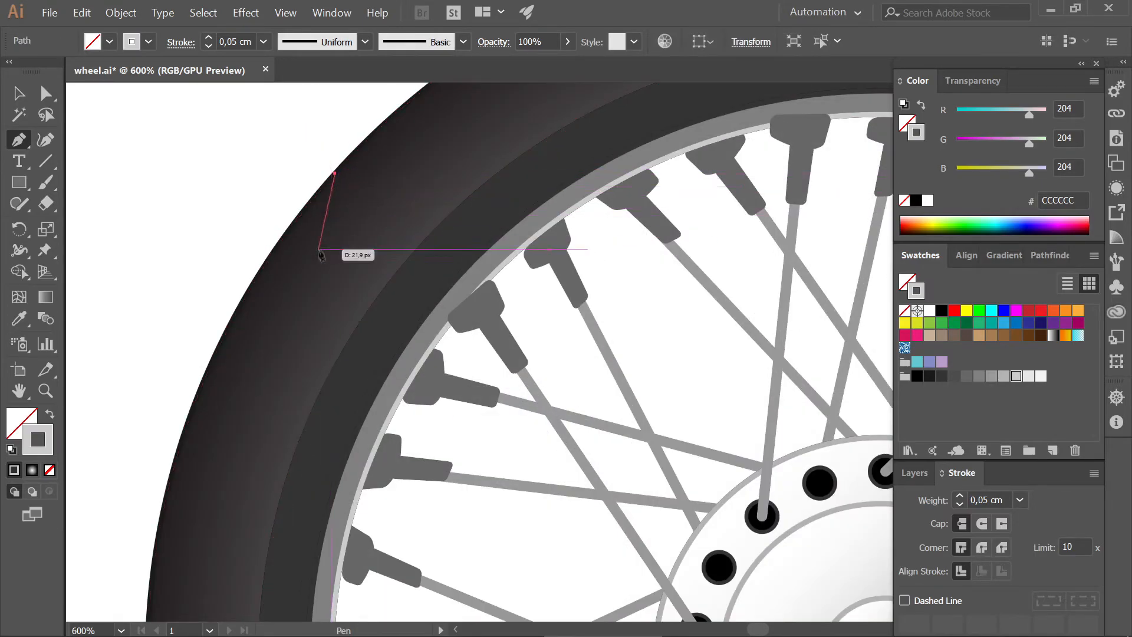
click(337, 300)
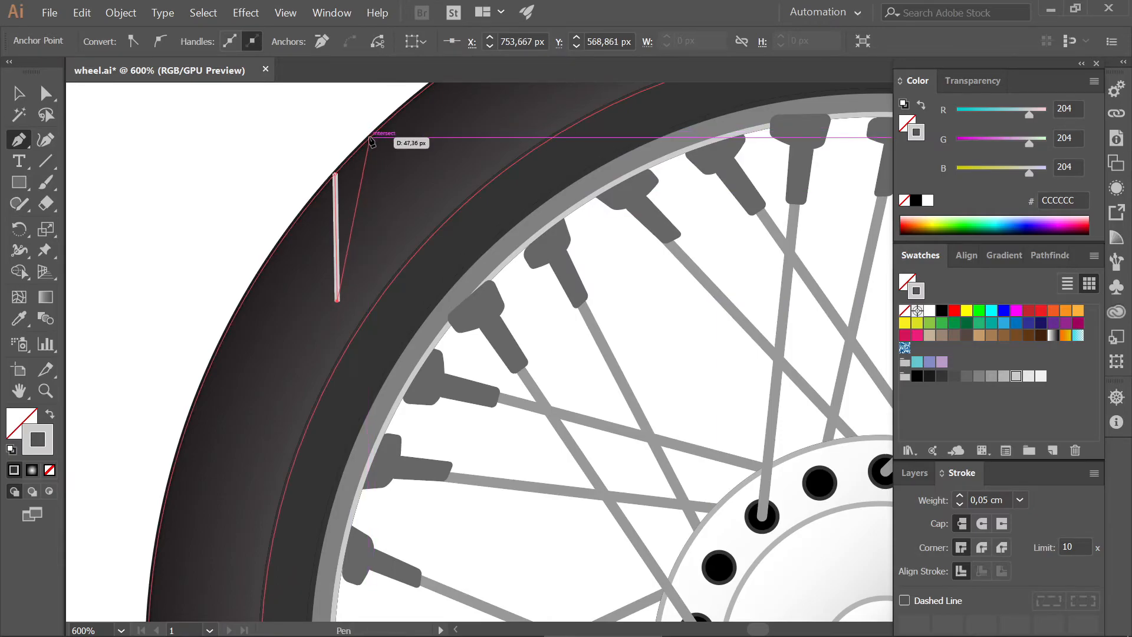
click(370, 137)
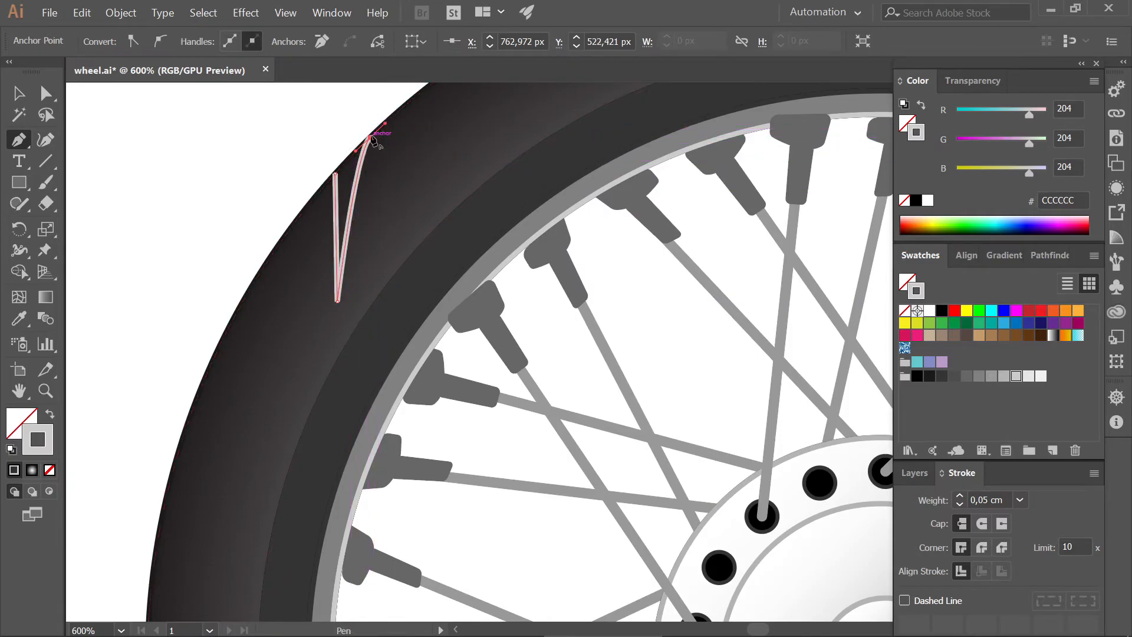
click(336, 173)
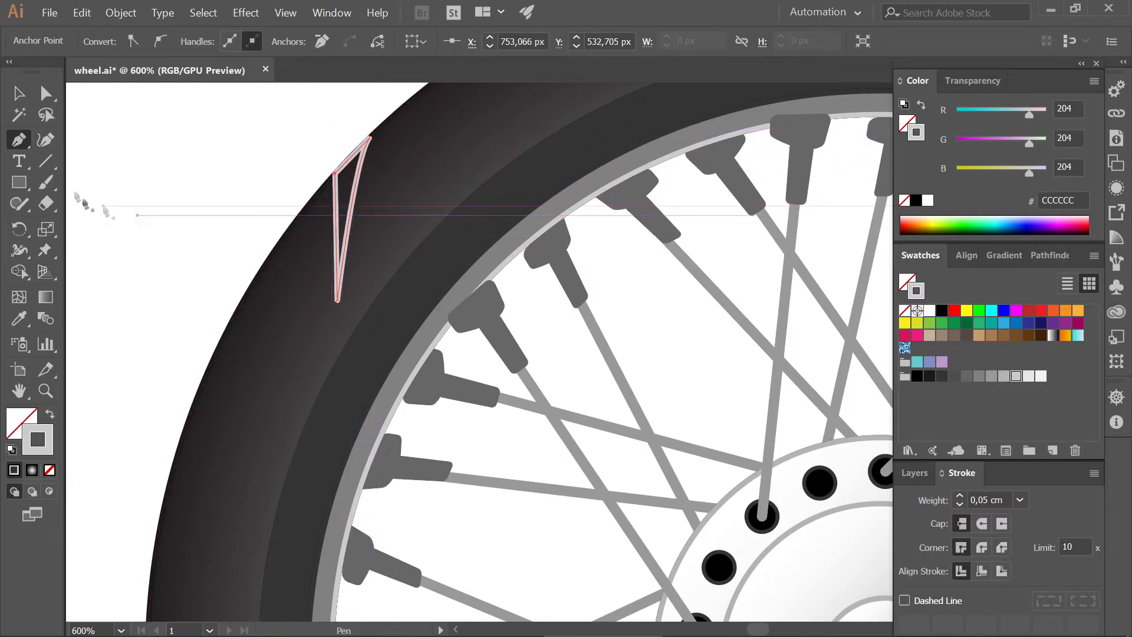
key(v)
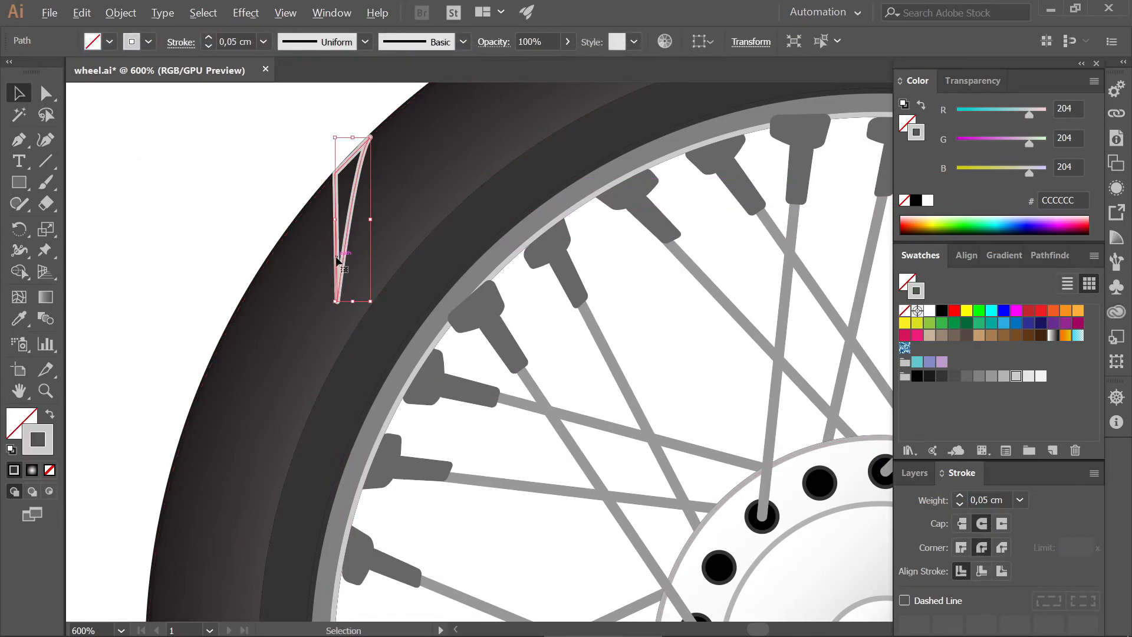
Step: Add an anchor point midway along the wedge's right long edge and move it slightly upward along that edge
scroll(306, 279, up, 2)
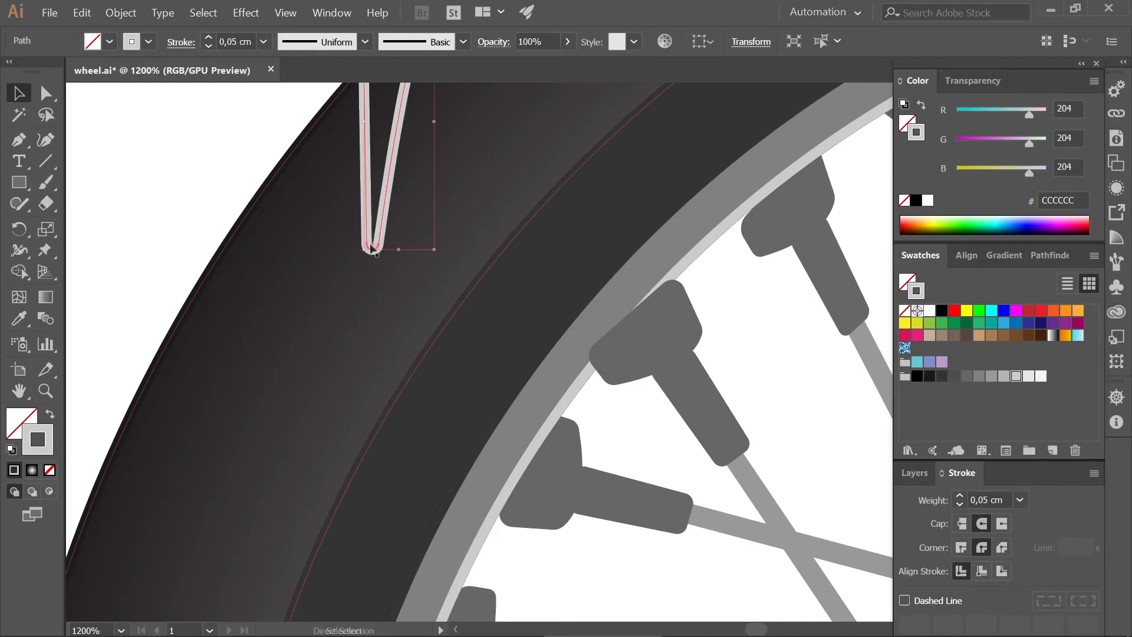
scroll(373, 204, down, 3)
scroll(372, 204, up, 2)
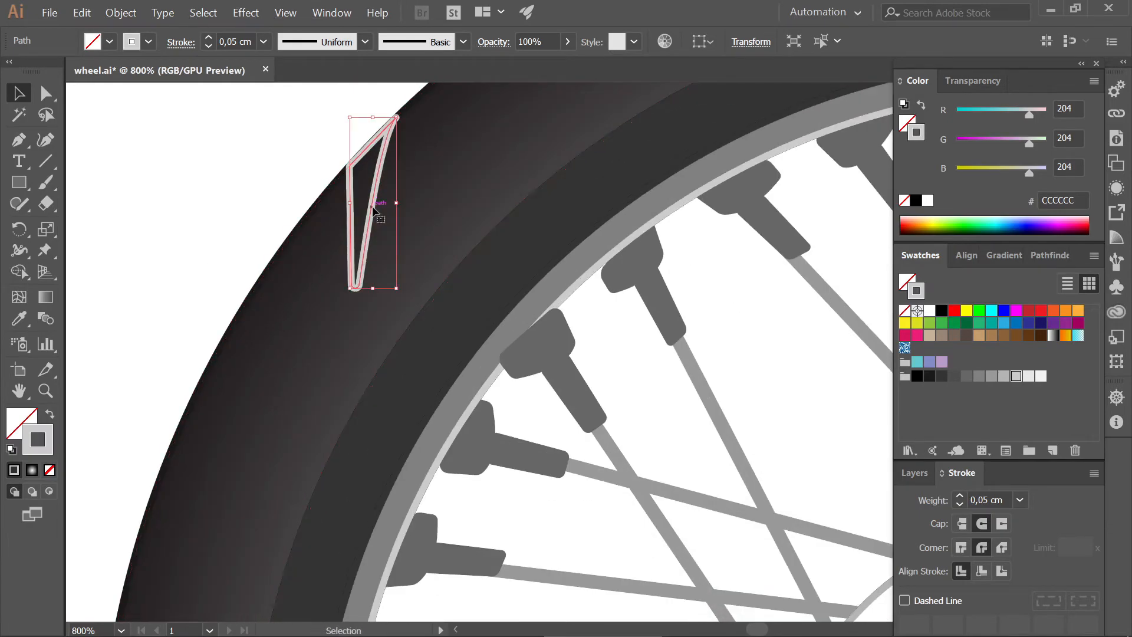
key(plus)
click(376, 217)
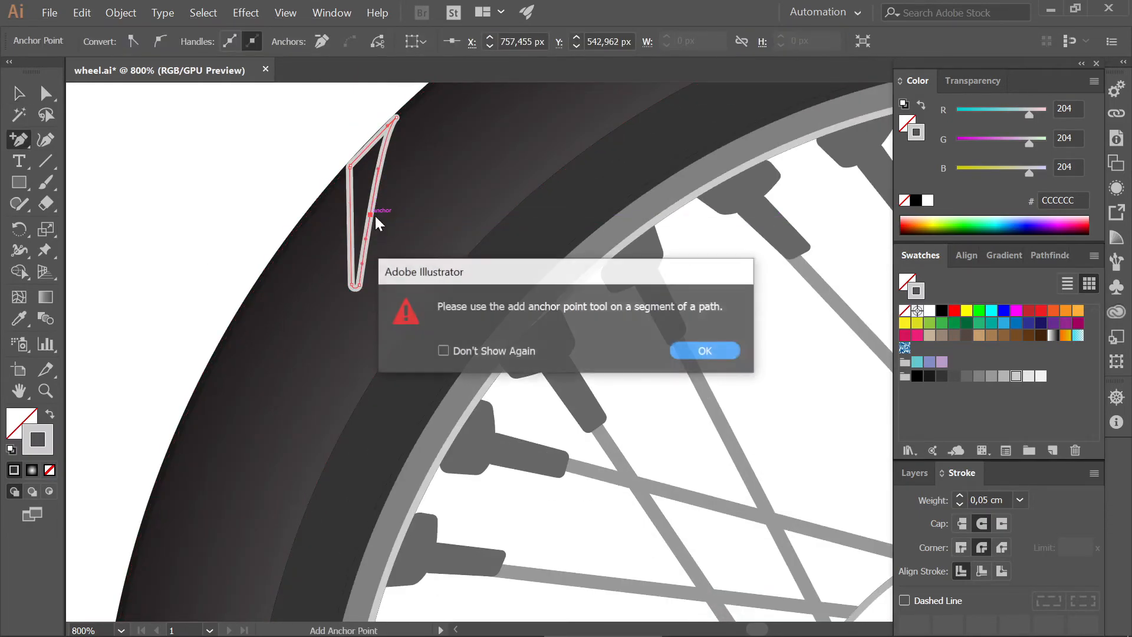
click(715, 350)
key(v)
key(a)
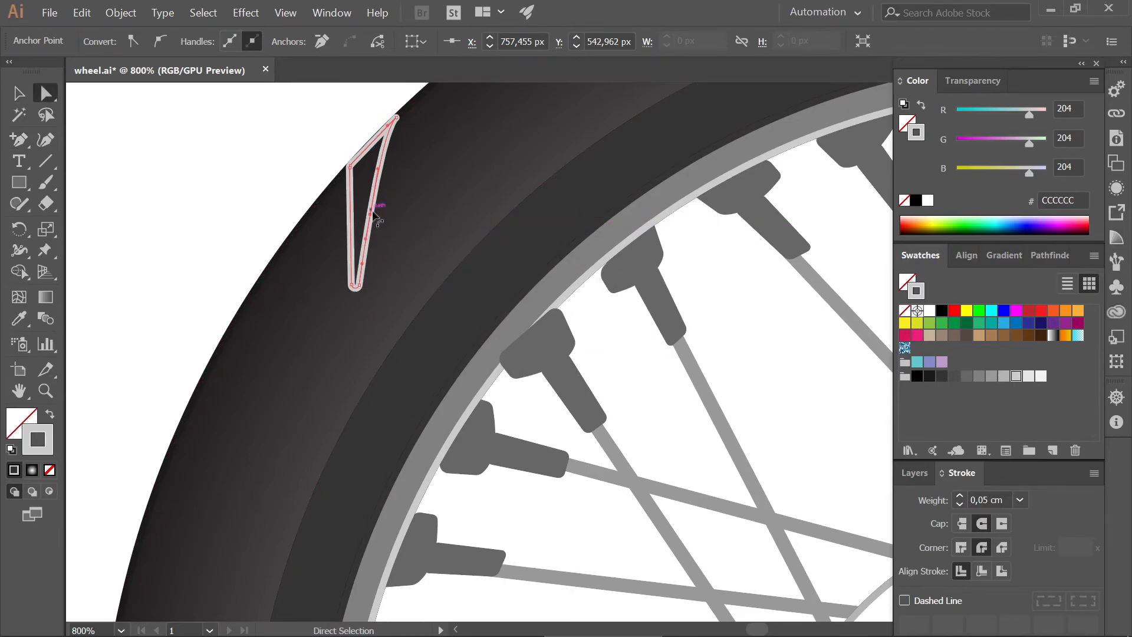
drag(372, 219, 375, 199)
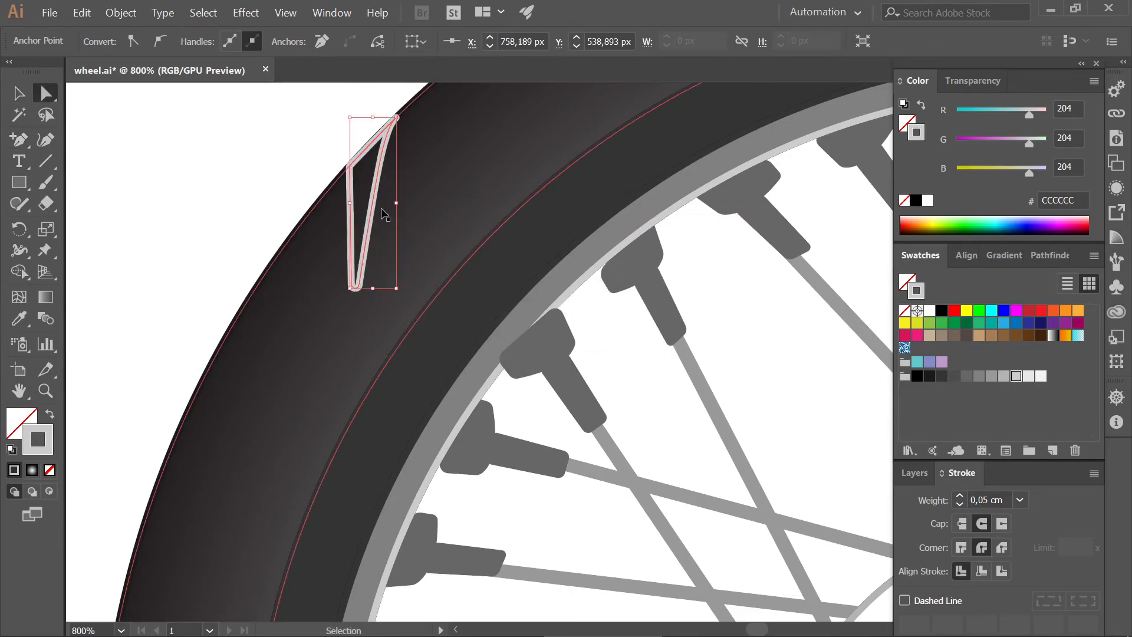
Step: Bend the wedge's left edge into a wavy curve with the Curvature tool and deselect the shape
key(ctrl+minus)
click(265, 204)
click(357, 220)
scroll(360, 221, up, 3)
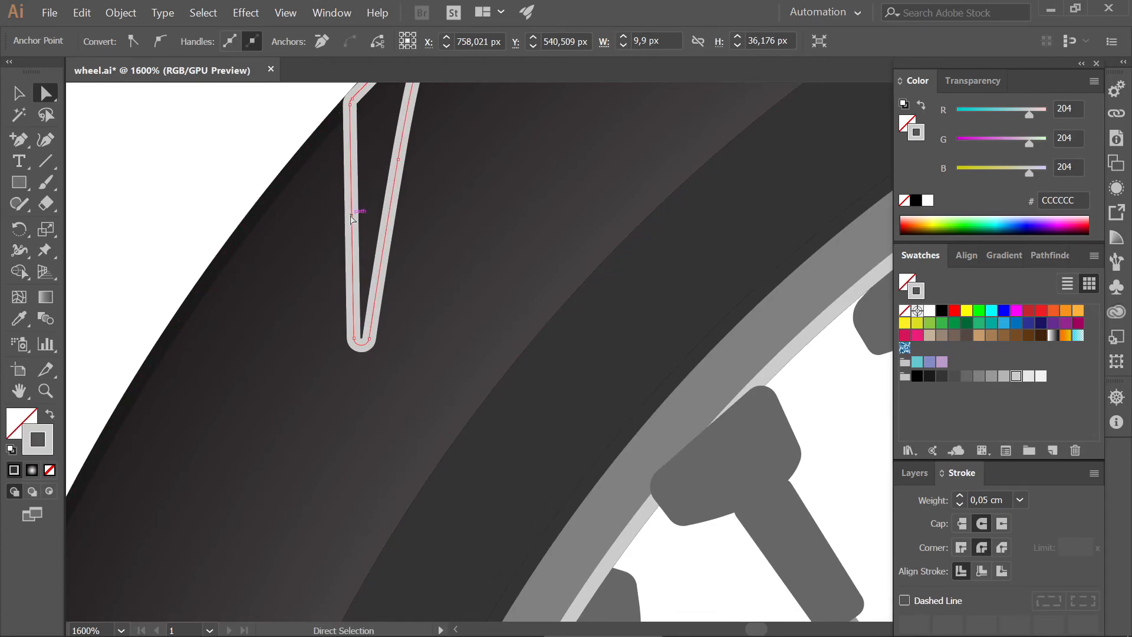
key(shift+grave)
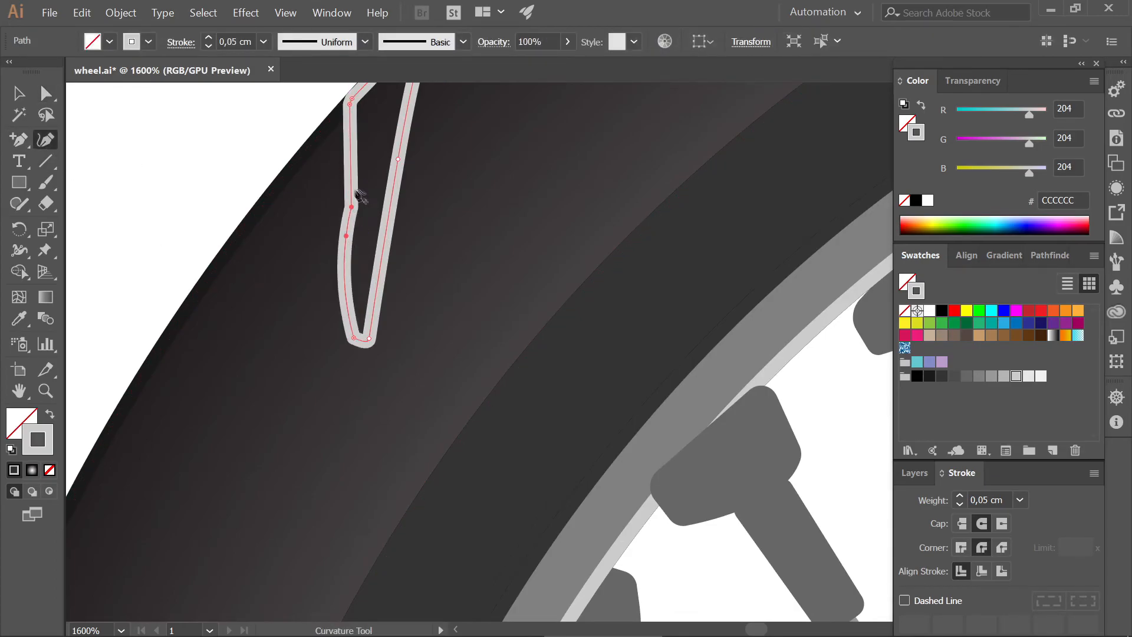
drag(343, 182, 344, 184)
scroll(349, 219, down, 4)
click(19, 93)
click(260, 299)
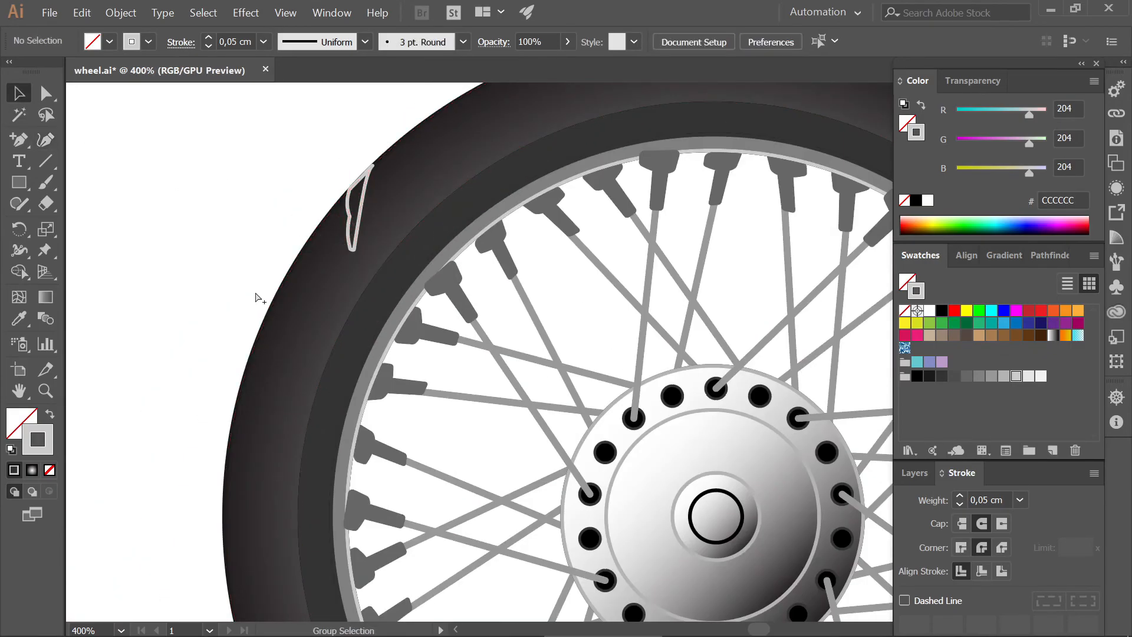
Step: Remove the tread wedge's outline, fill it with dark grey 4D4D4D and deselect it
scroll(340, 273, down, 2)
scroll(340, 277, up, 1)
click(349, 233)
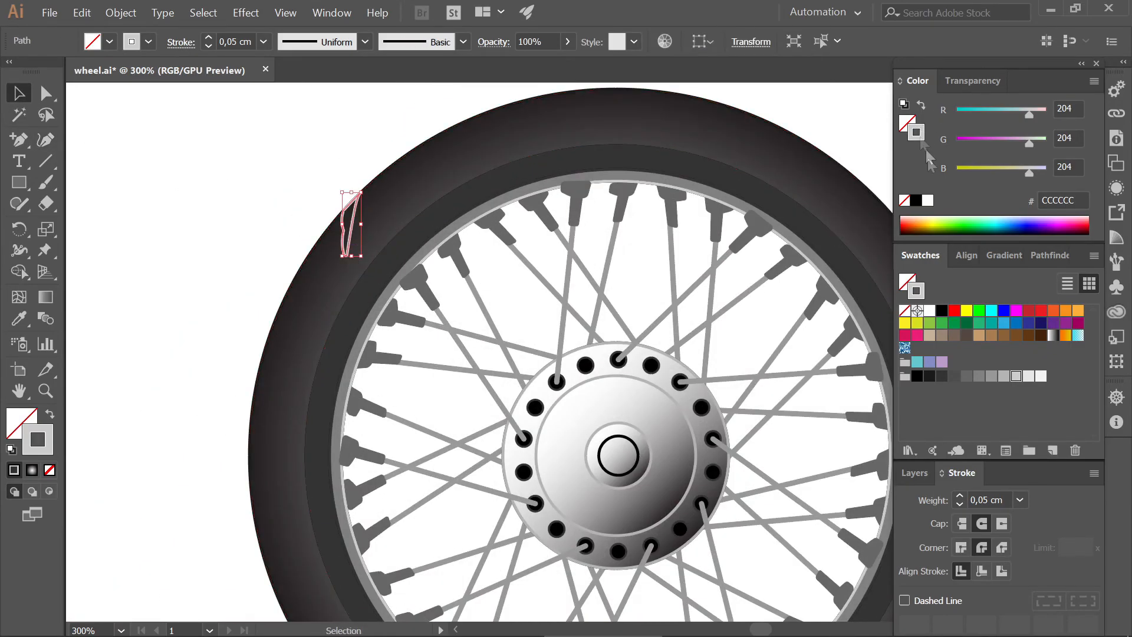
click(904, 200)
click(953, 377)
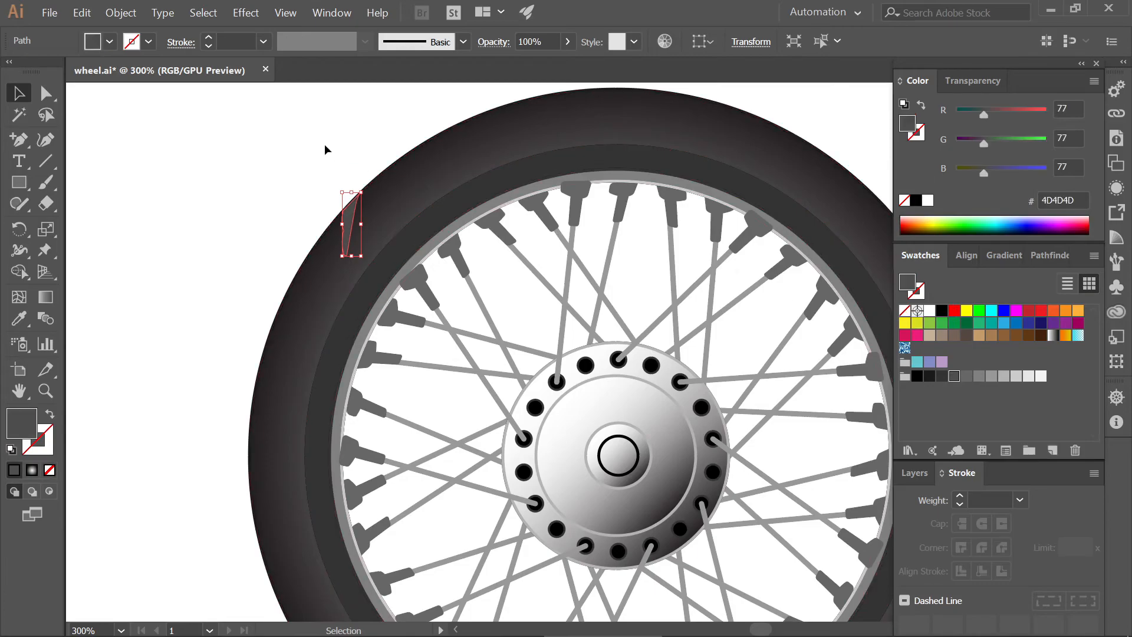
click(326, 149)
Step: Make a copy of the tread wedge rotated by 20° around the centre of the hub
scroll(346, 262, down, 2)
scroll(345, 261, up, 1)
click(345, 247)
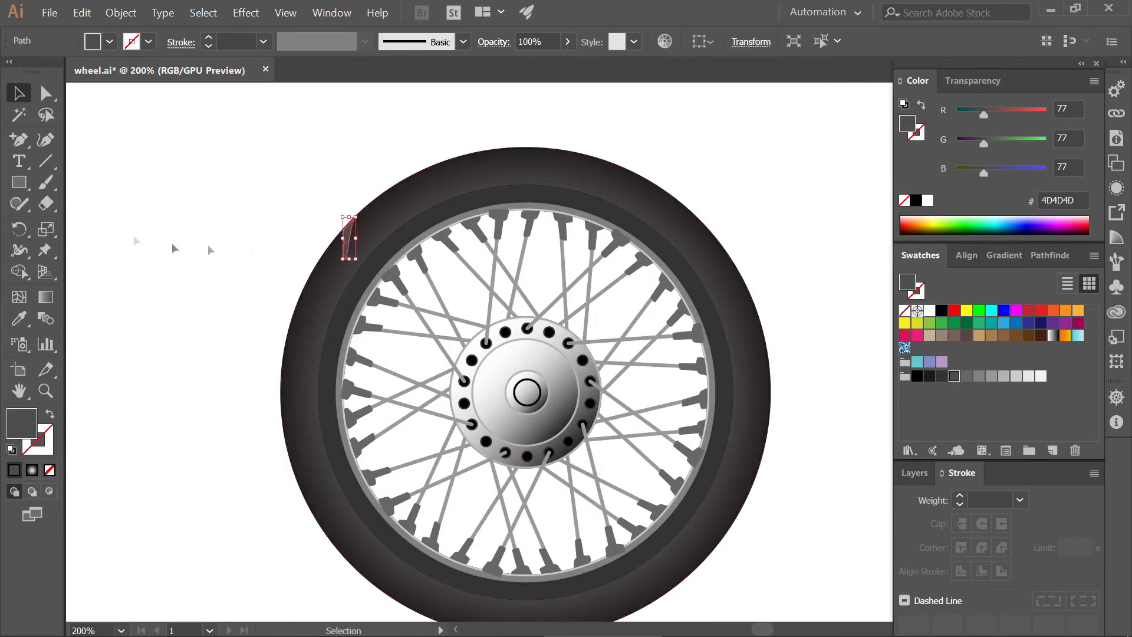
click(20, 230)
scroll(538, 400, up, 3)
alt+click(506, 375)
text(20)
click(150, 337)
click(174, 374)
scroll(175, 375, down, 3)
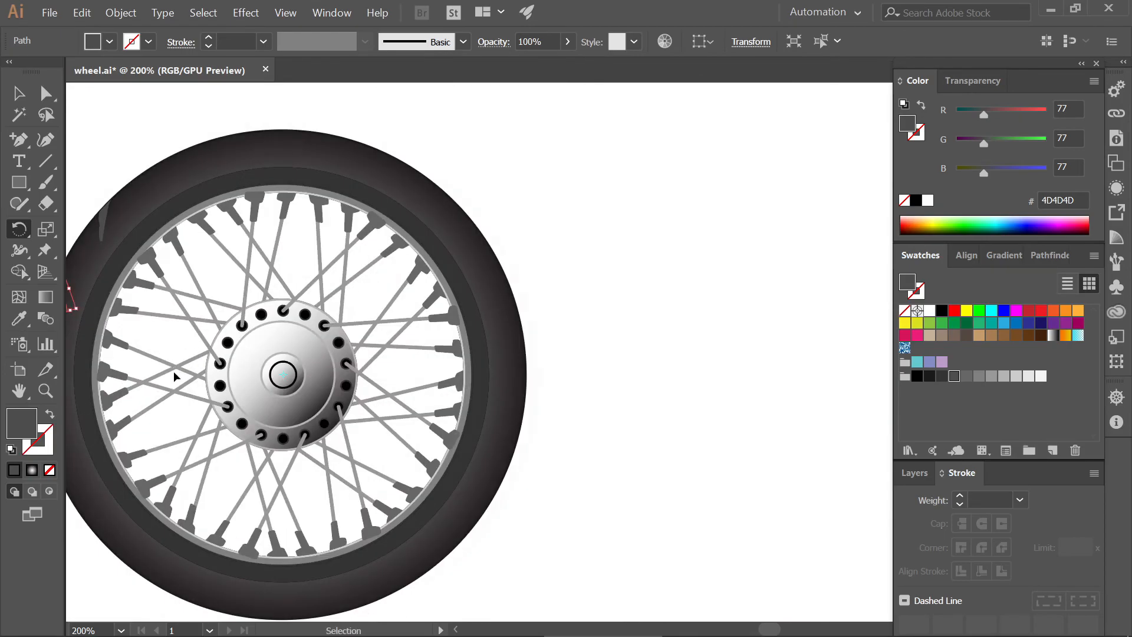
Step: Repeat the 20° rotated copy until tread wedges run all the way around the tyre, and deselect the last one
scroll(174, 374, left, 3)
scroll(169, 362, left, 1)
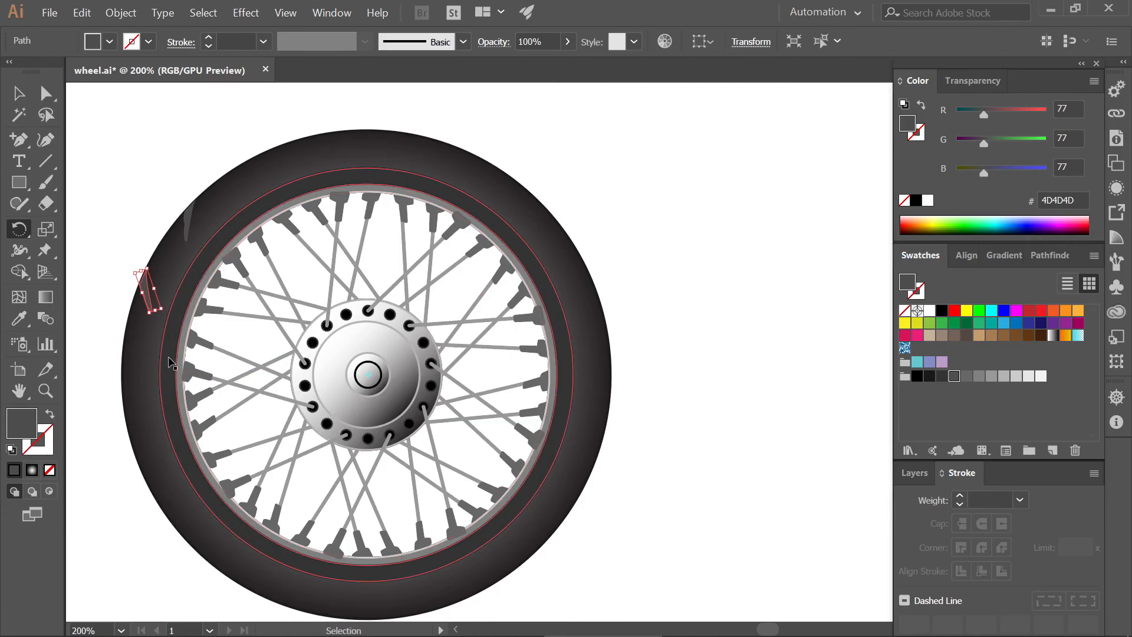
key(ctrl+d)
key(ctrl+d)
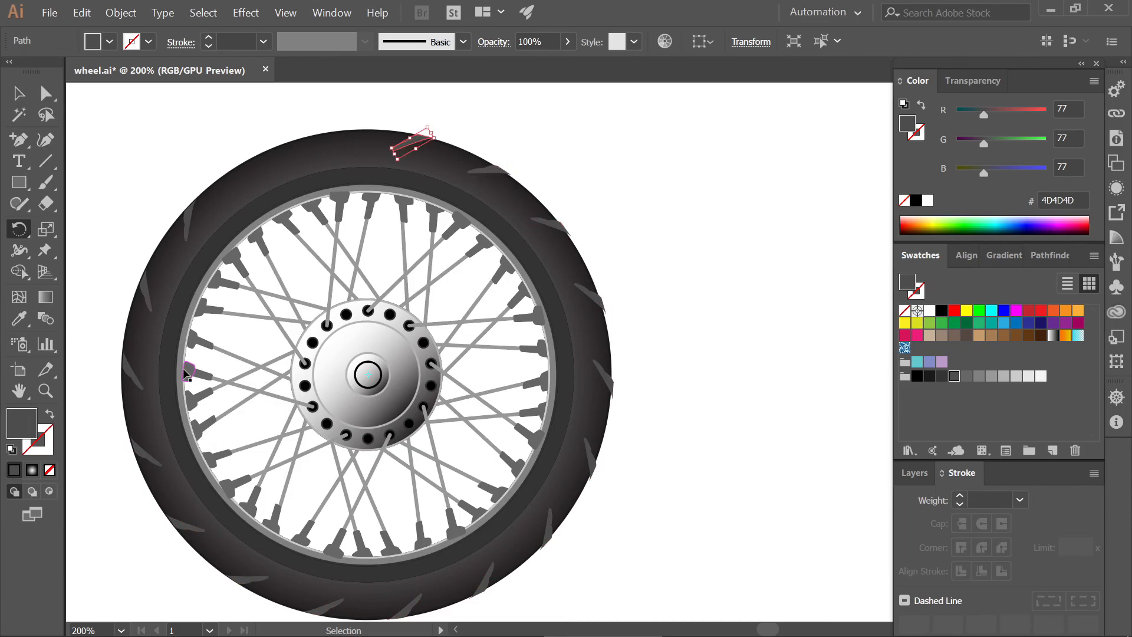
scroll(184, 368, down, 1)
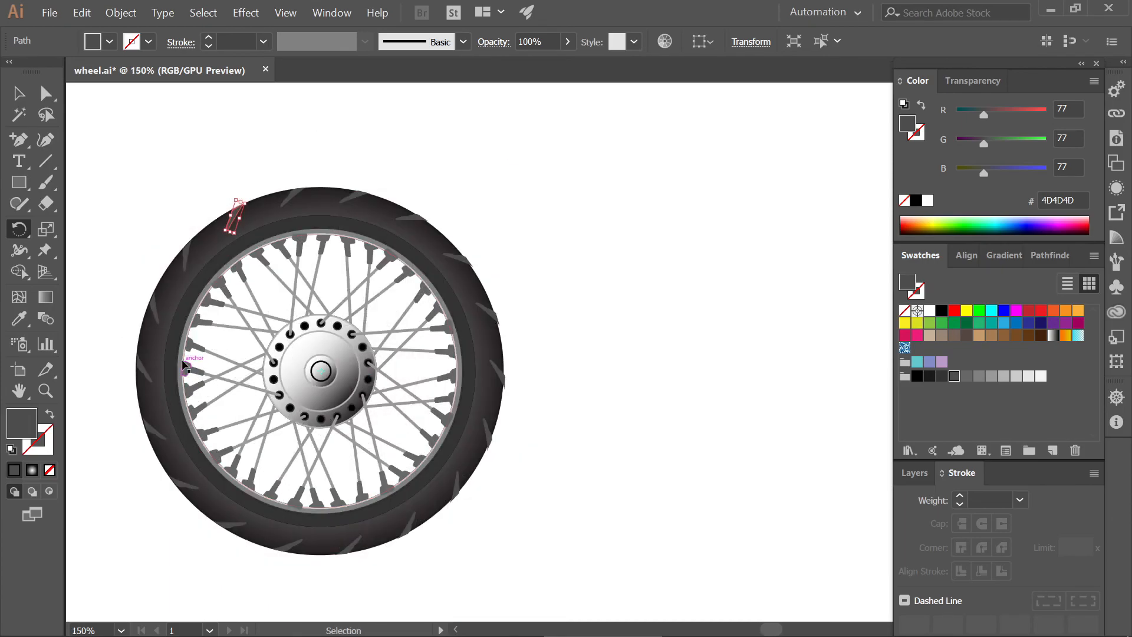
scroll(149, 374, up, 3)
scroll(149, 373, down, 3)
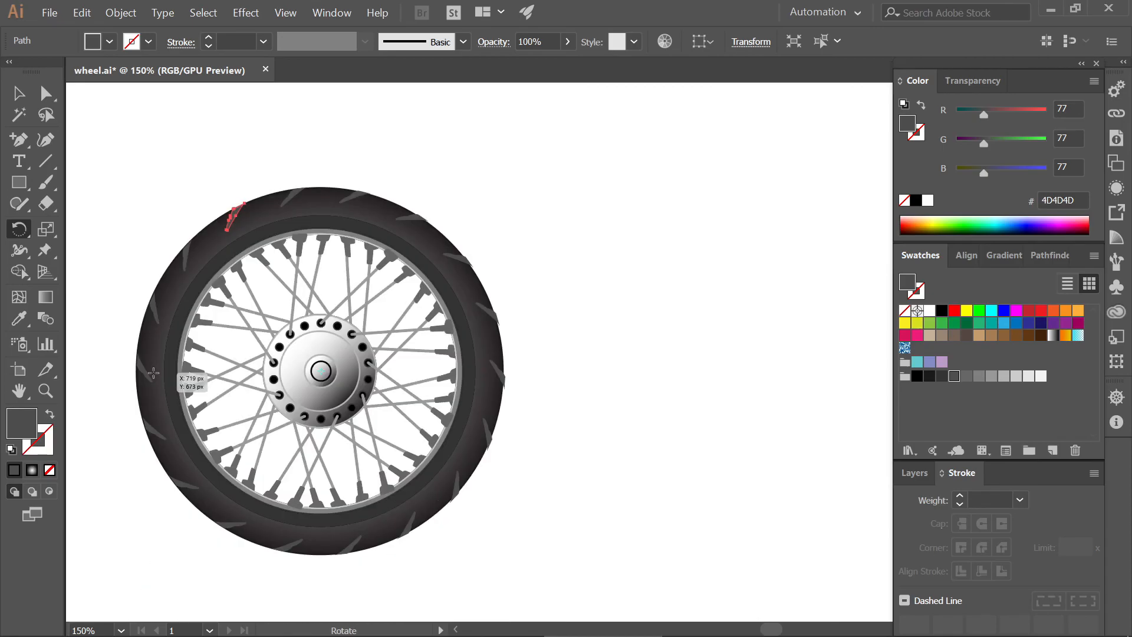
scroll(154, 378, left, 4)
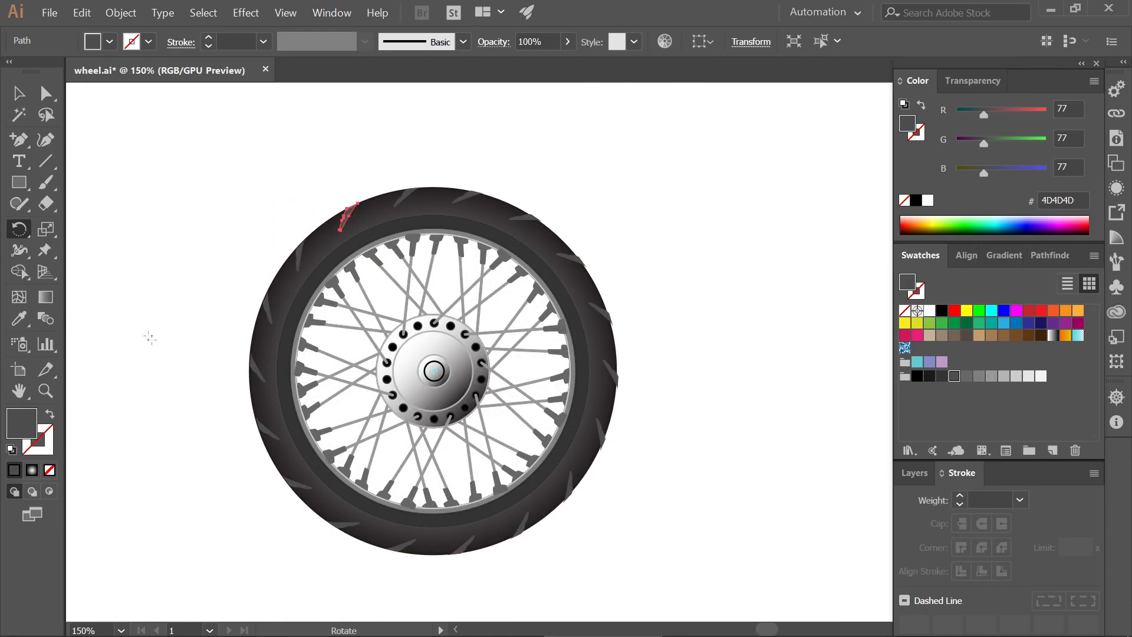
click(157, 351)
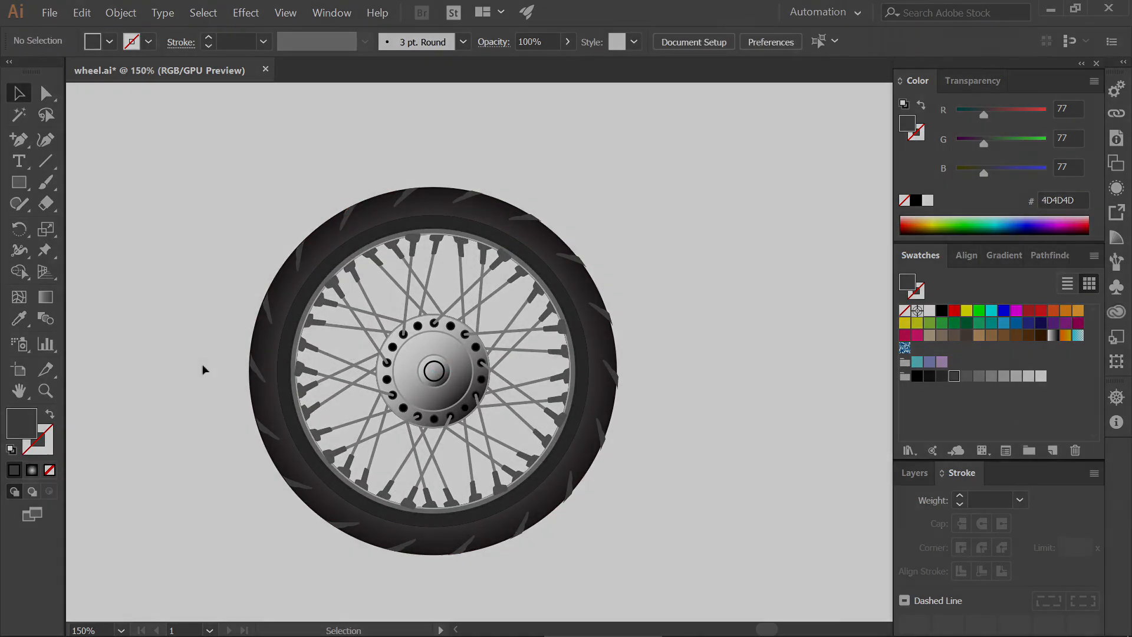